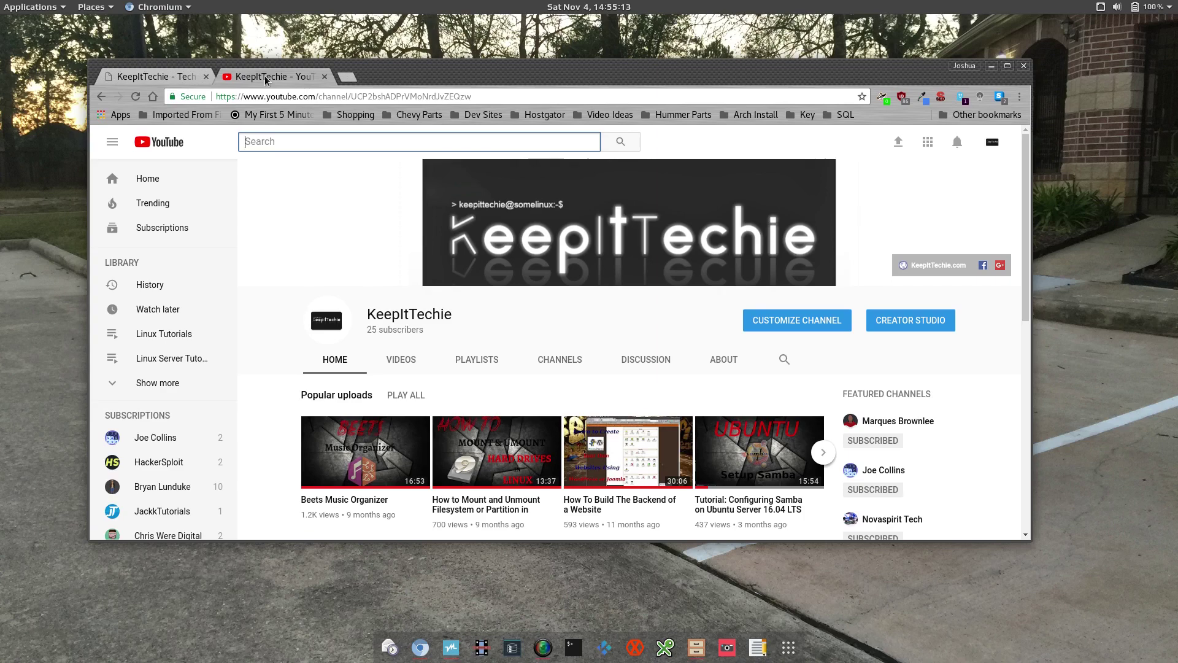
- Open a new Chromium tab and load the gparted.org website via the address bar
click(347, 77)
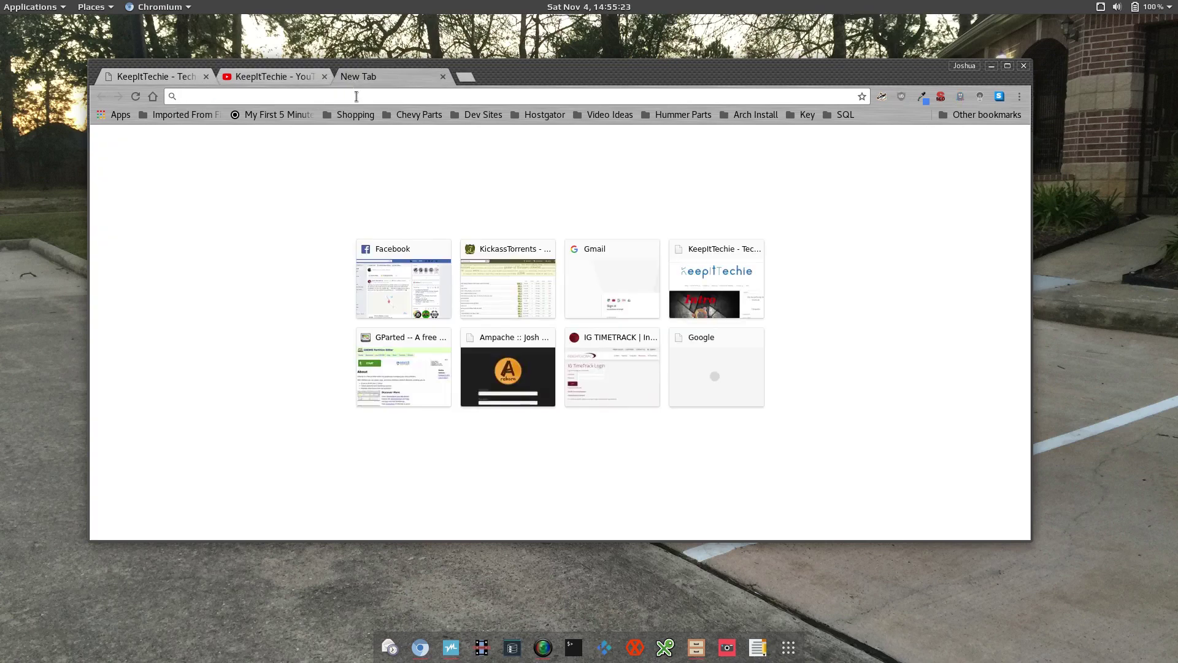
text(gparted.org)
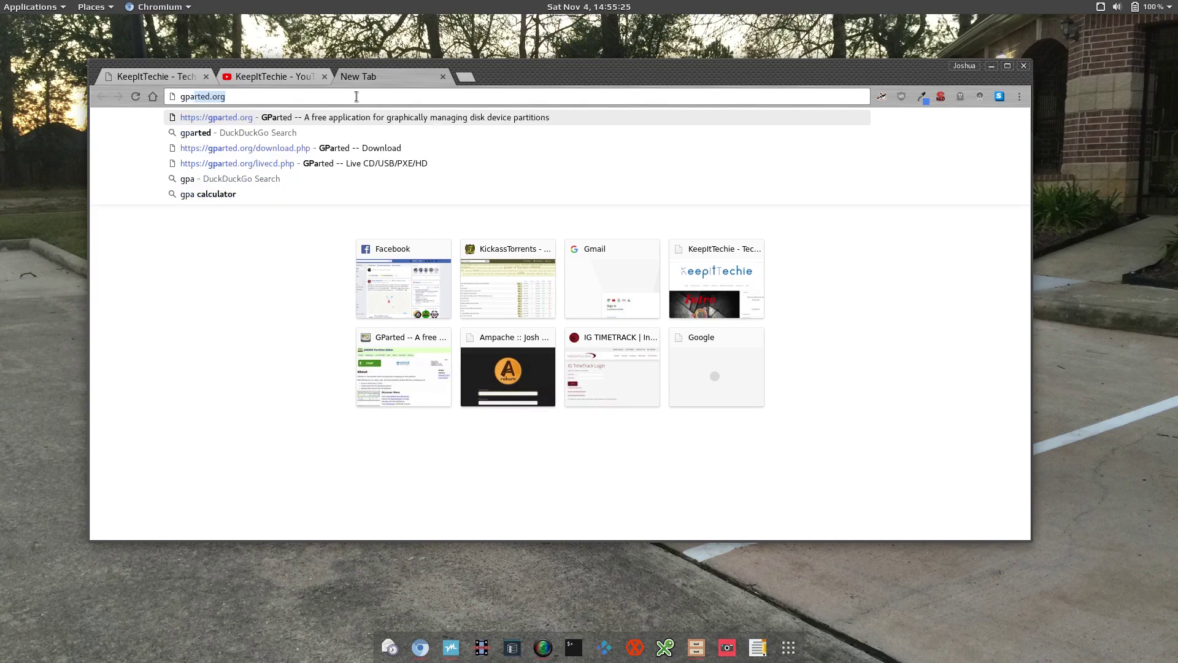
key(Right)
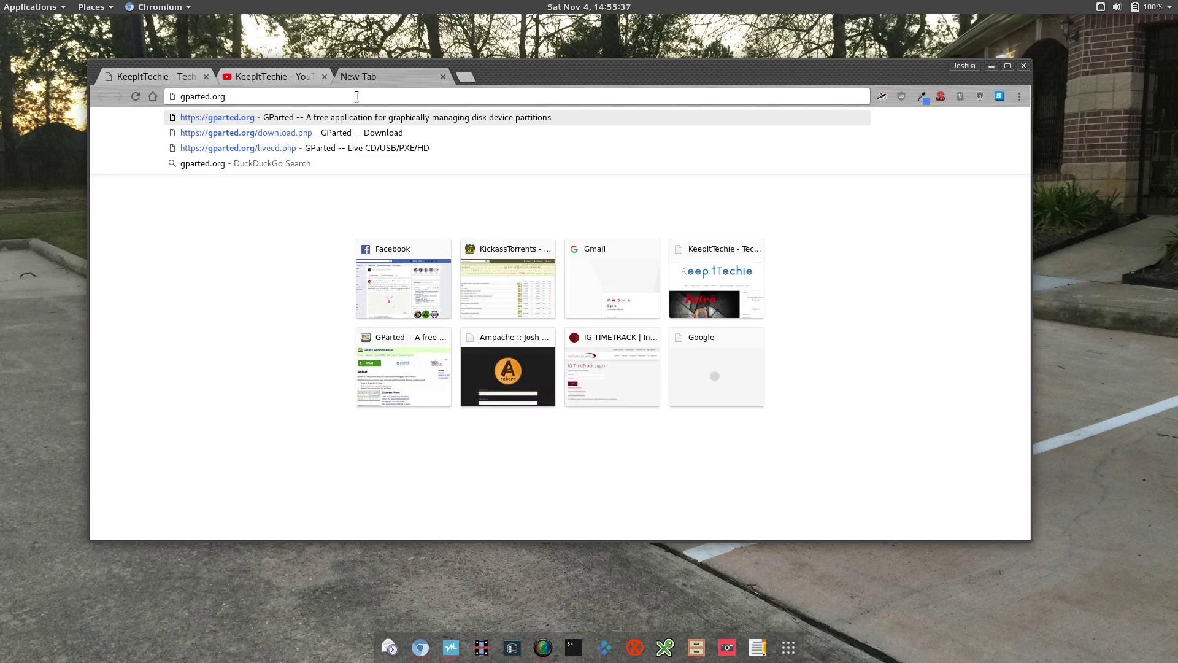
key(Return)
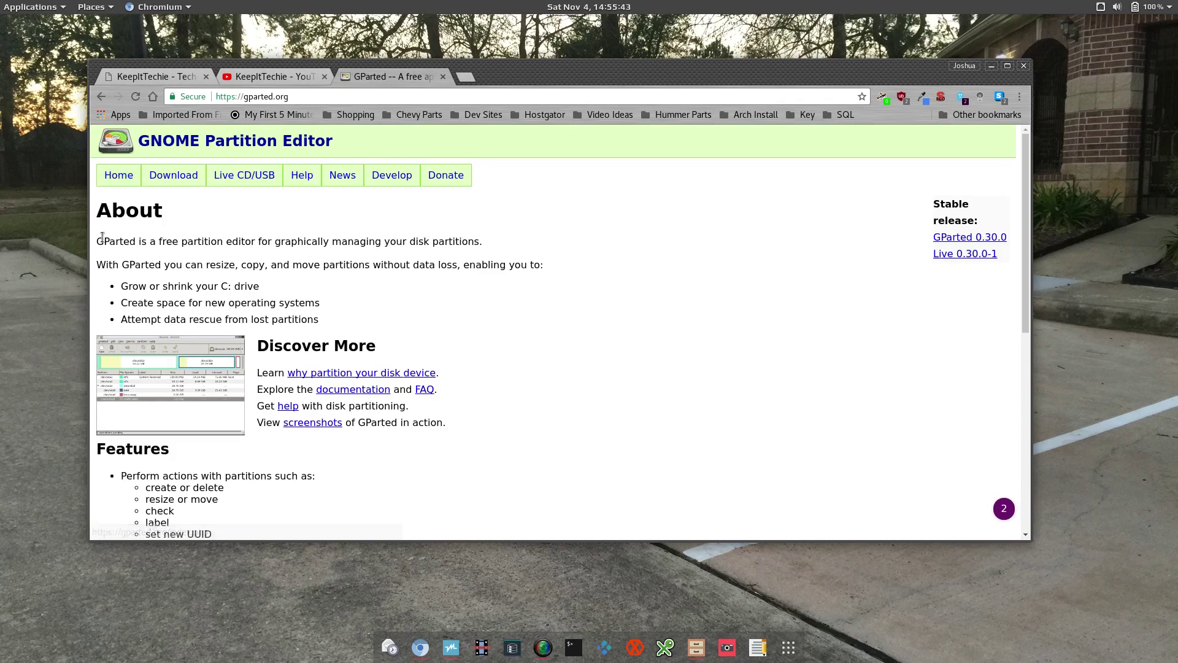
drag(98, 240, 470, 280)
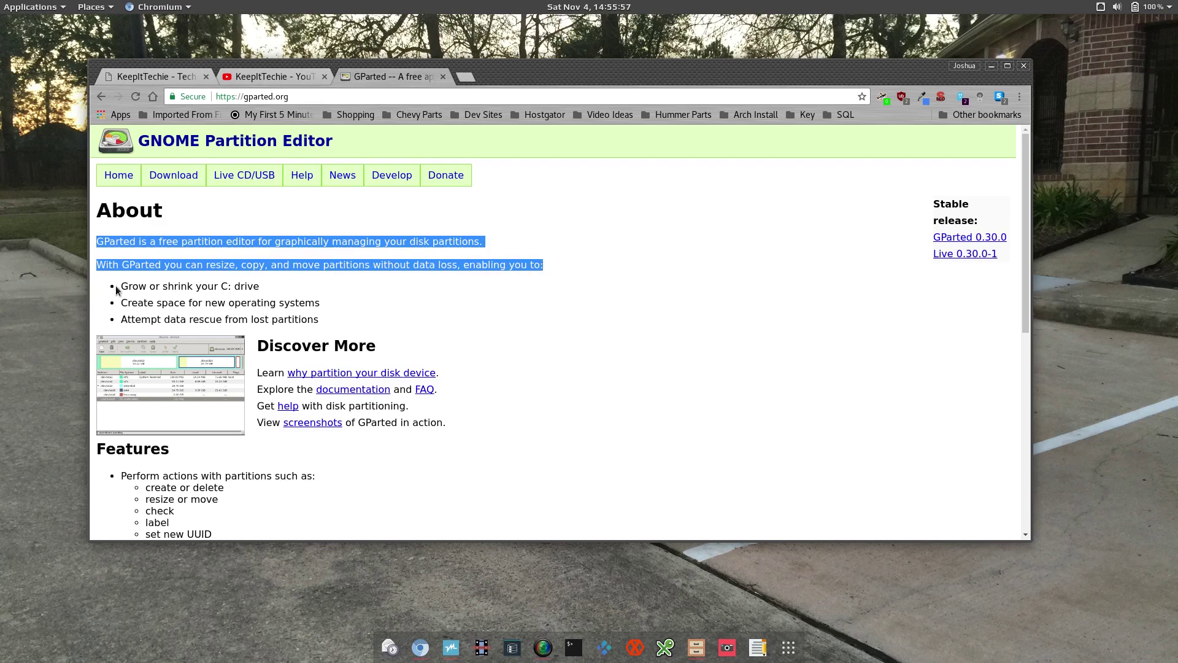
drag(126, 284, 244, 290)
click(237, 292)
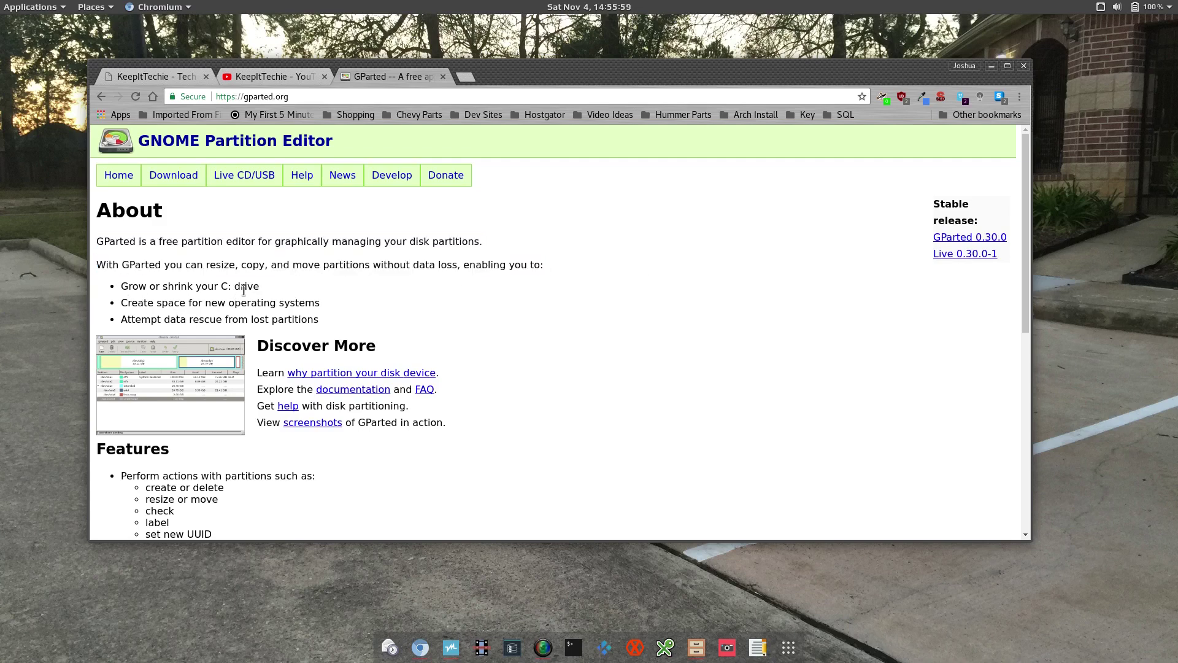
mouse_move(121, 303)
mouse_down()
mouse_move(276, 312)
mouse_move(140, 317)
mouse_up()
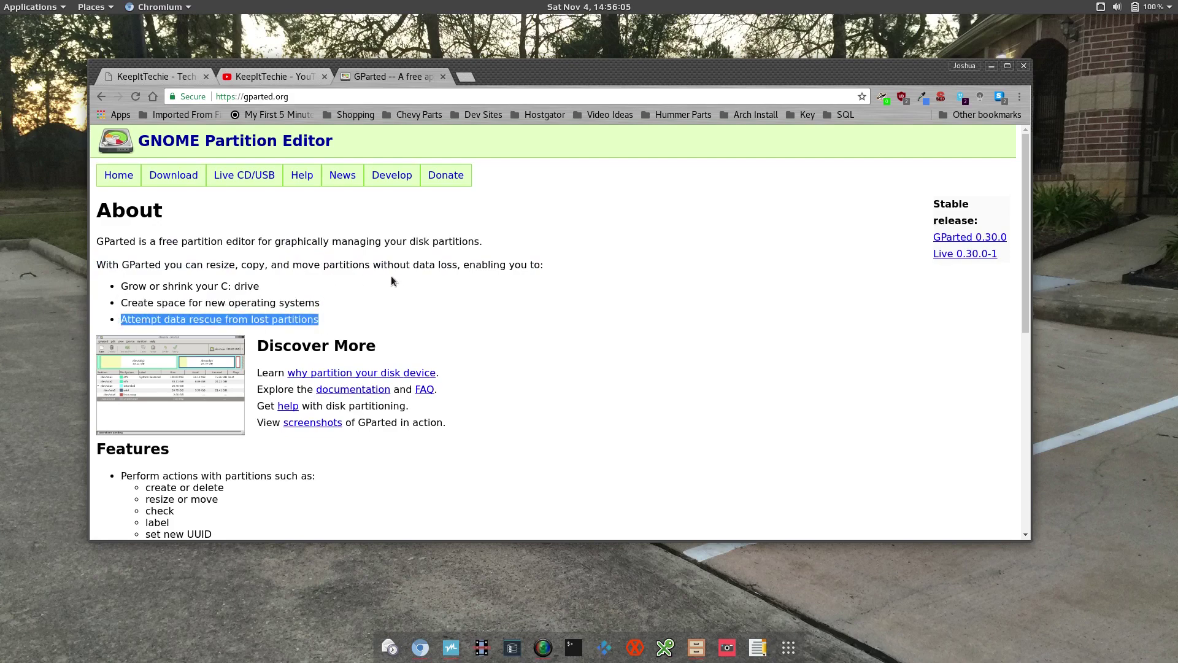
scroll(390, 264, down, 1)
scroll(390, 264, down, 6)
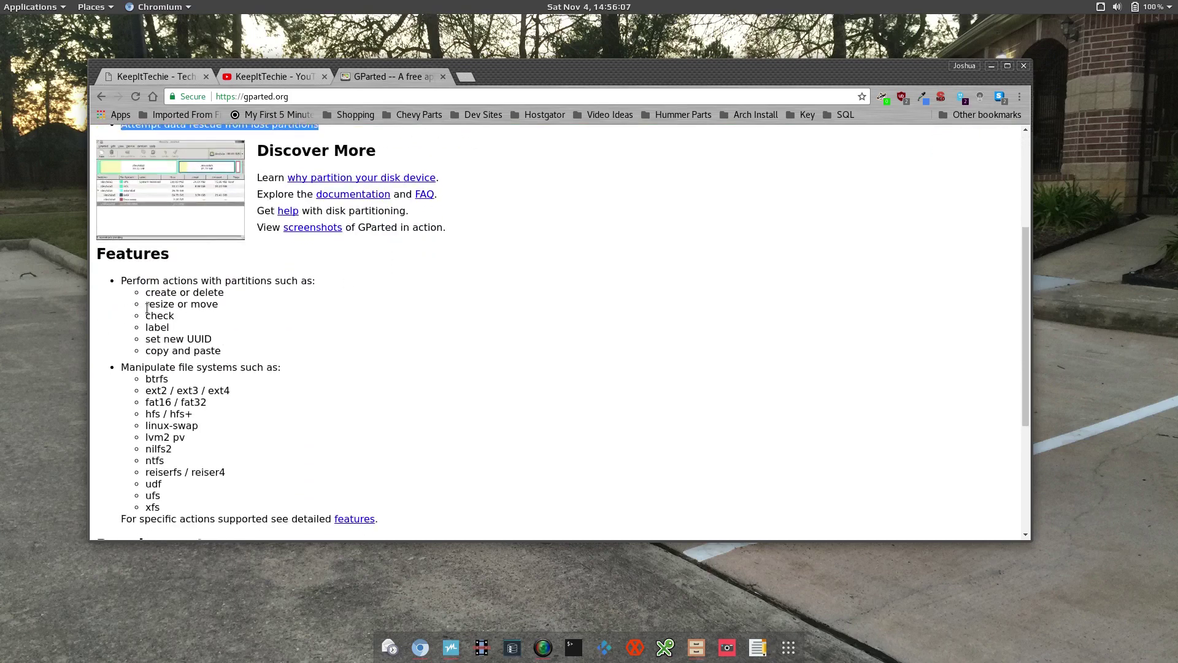
drag(145, 293, 240, 308)
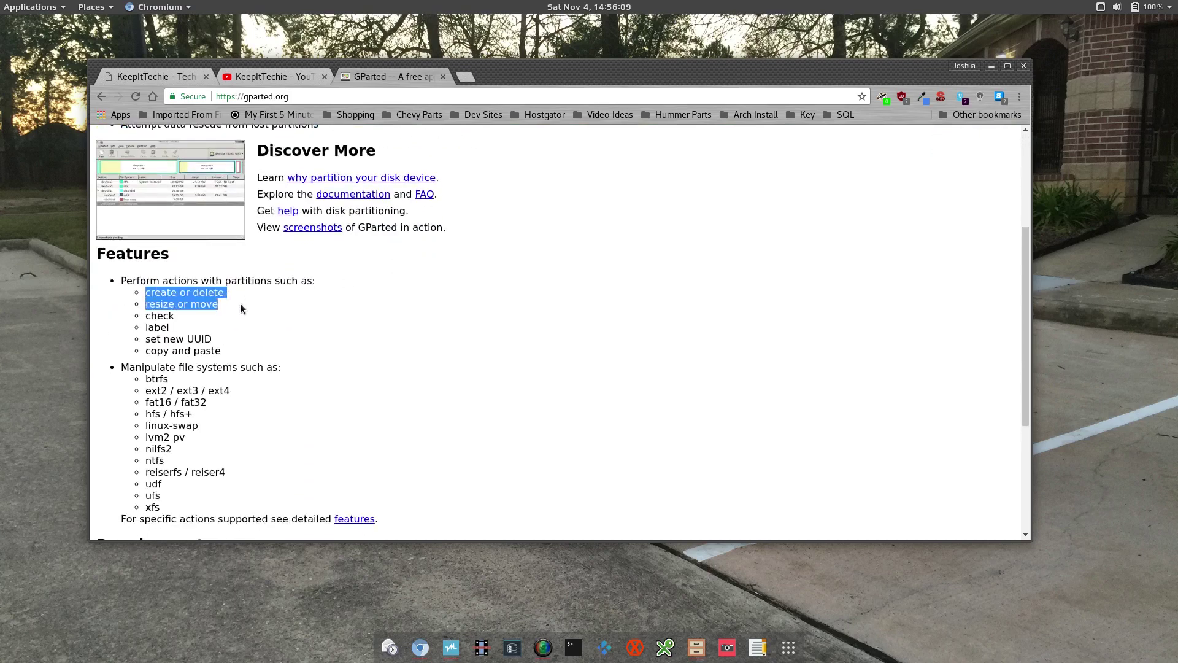
click(175, 319)
double_click(167, 327)
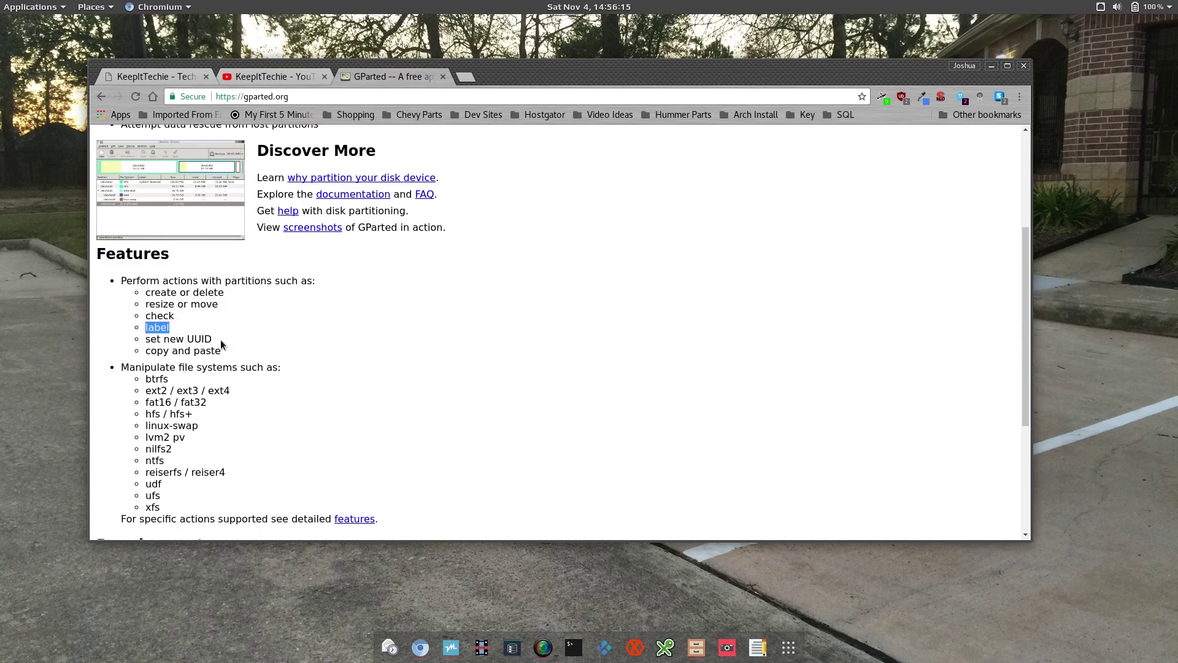
drag(213, 340, 147, 340)
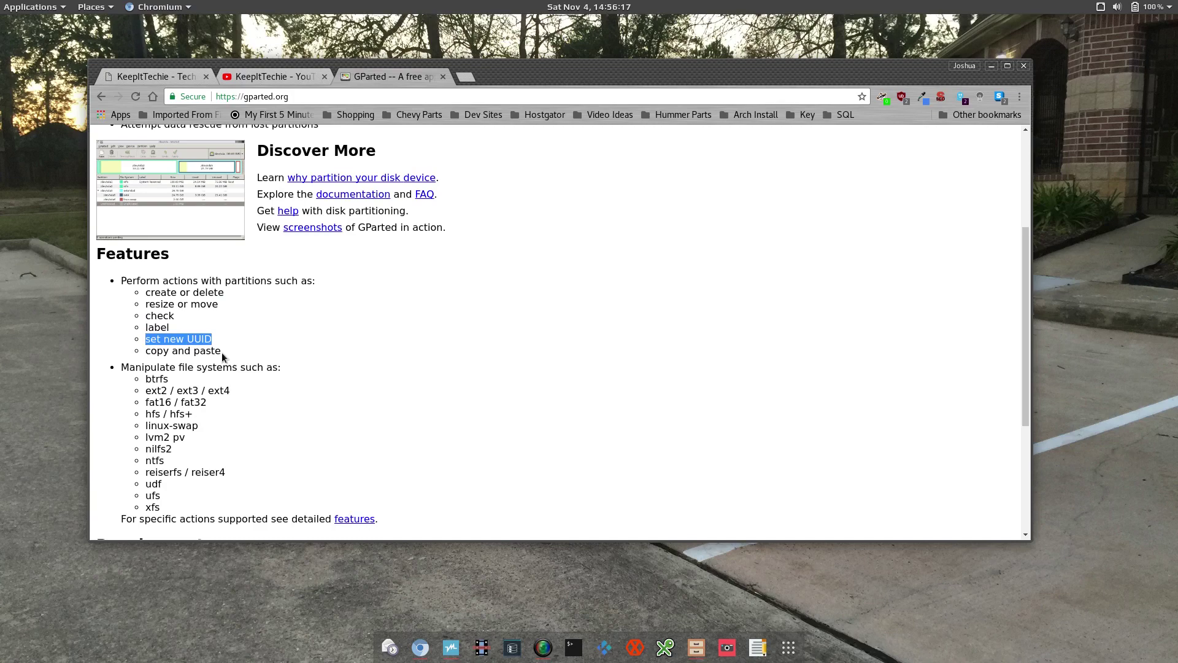
drag(221, 351, 140, 354)
scroll(239, 328, down, 4)
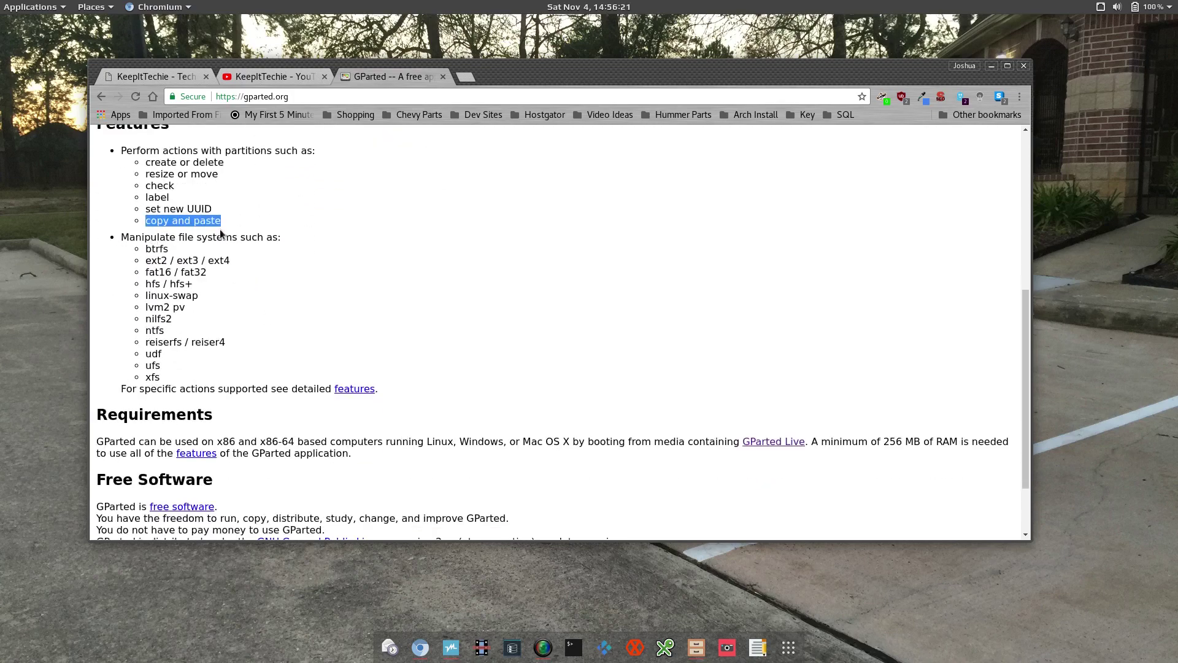
click(232, 260)
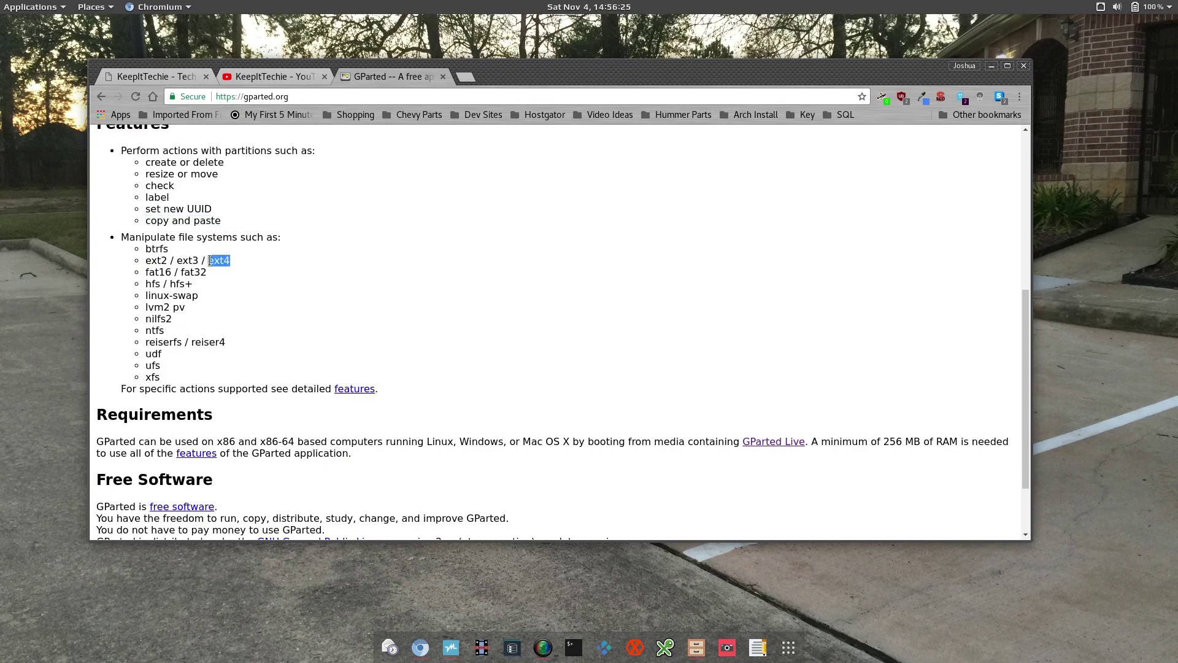
drag(207, 273, 184, 274)
double_click(155, 332)
scroll(343, 246, down, 3)
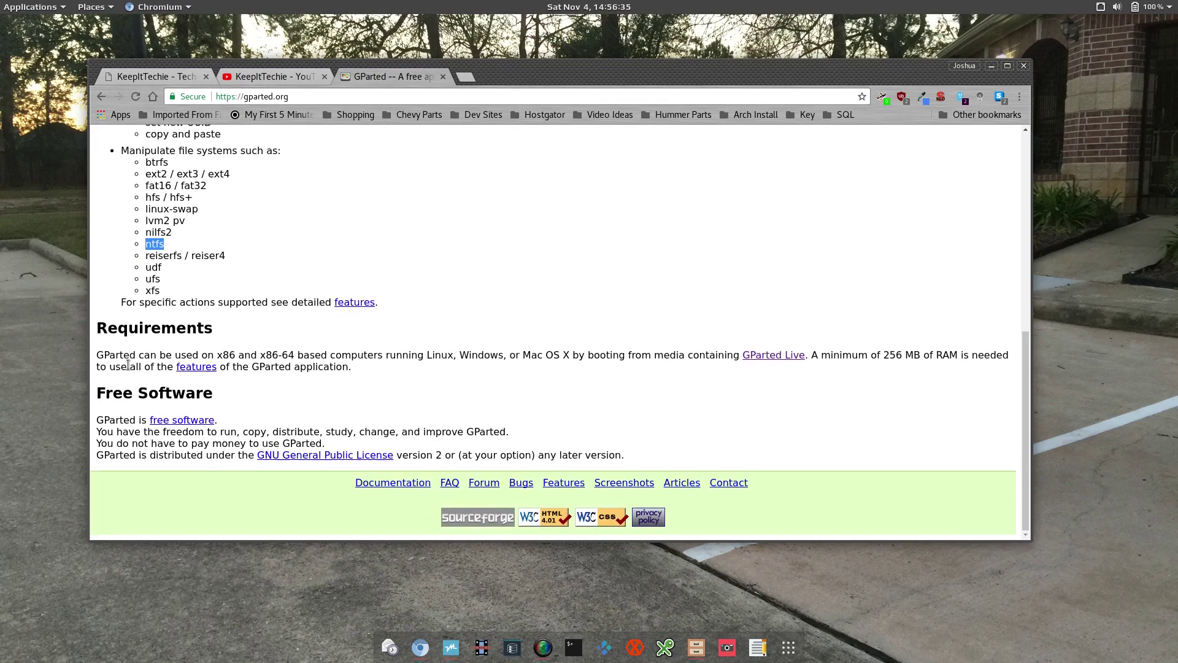
drag(95, 354, 806, 355)
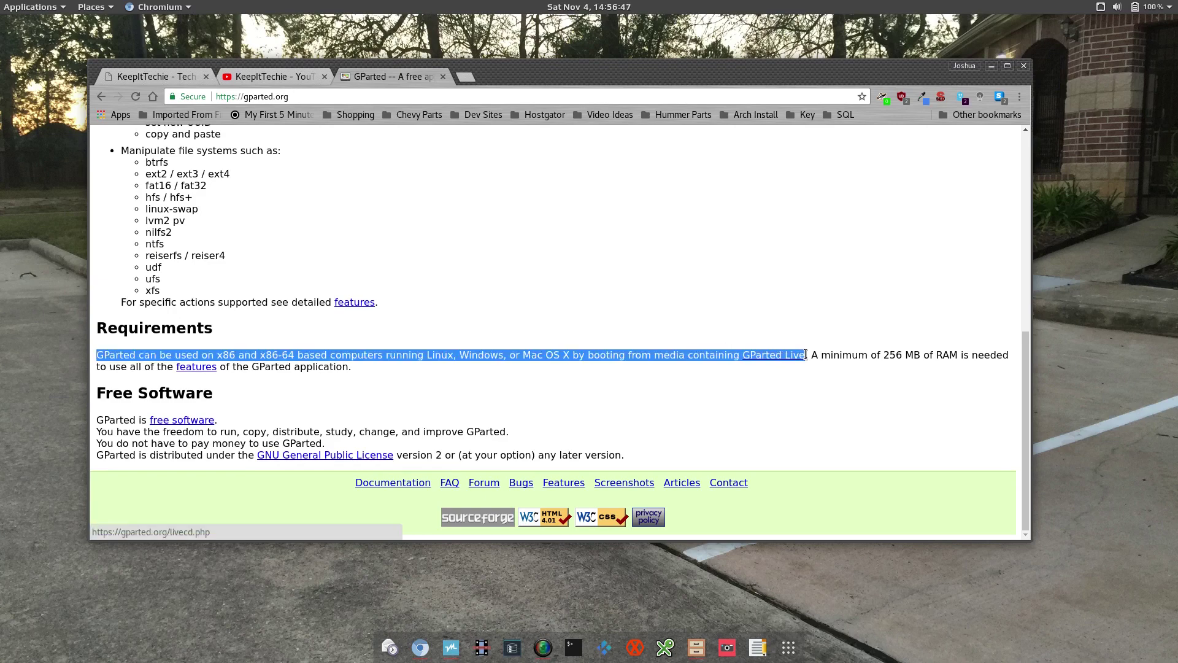
click(395, 325)
scroll(414, 307, up, 4)
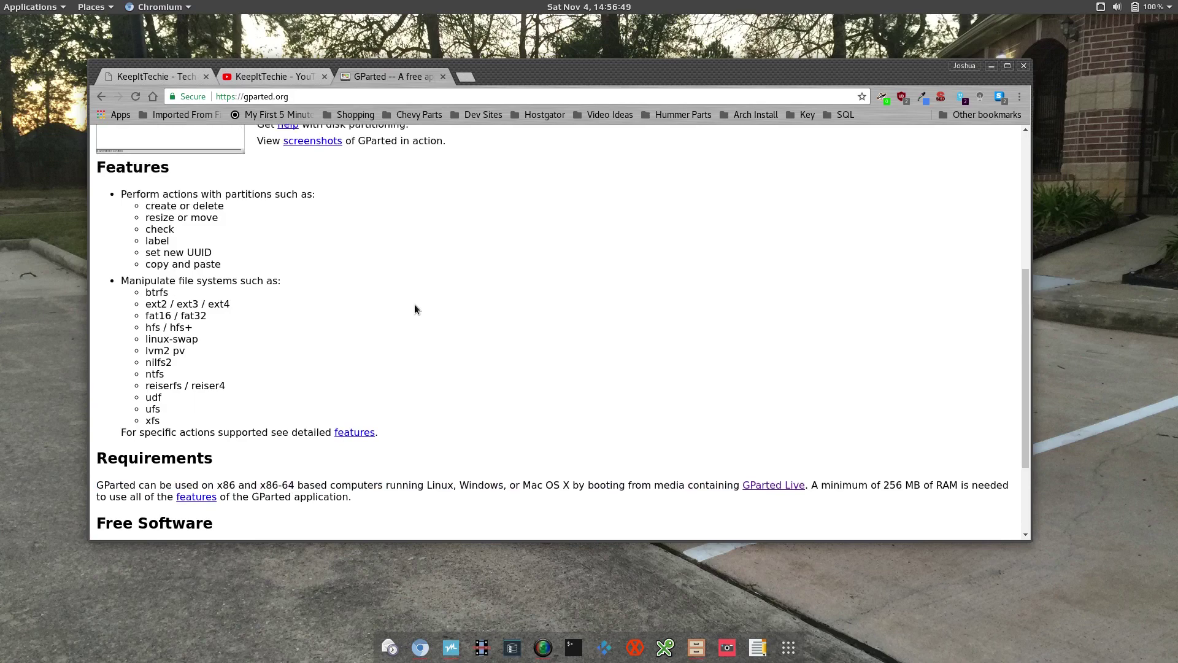
scroll(415, 307, up, 9)
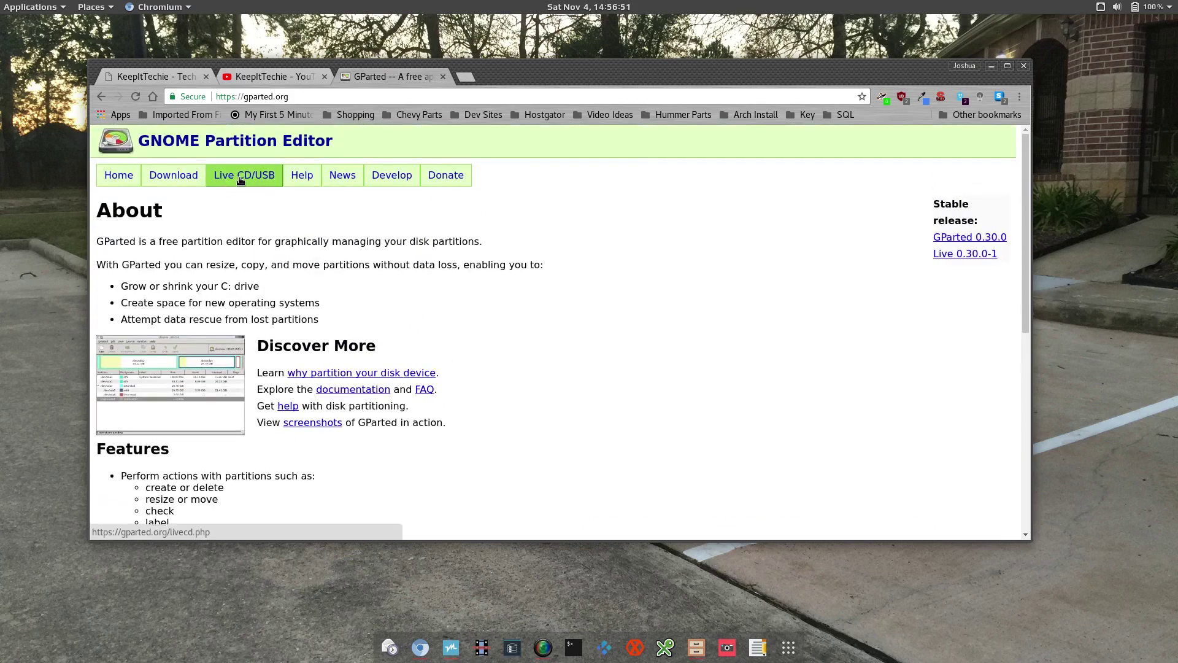
- Open the GParted Live CD/USB/PXE/HD page and scroll through its installation, accounts and package sections
click(240, 178)
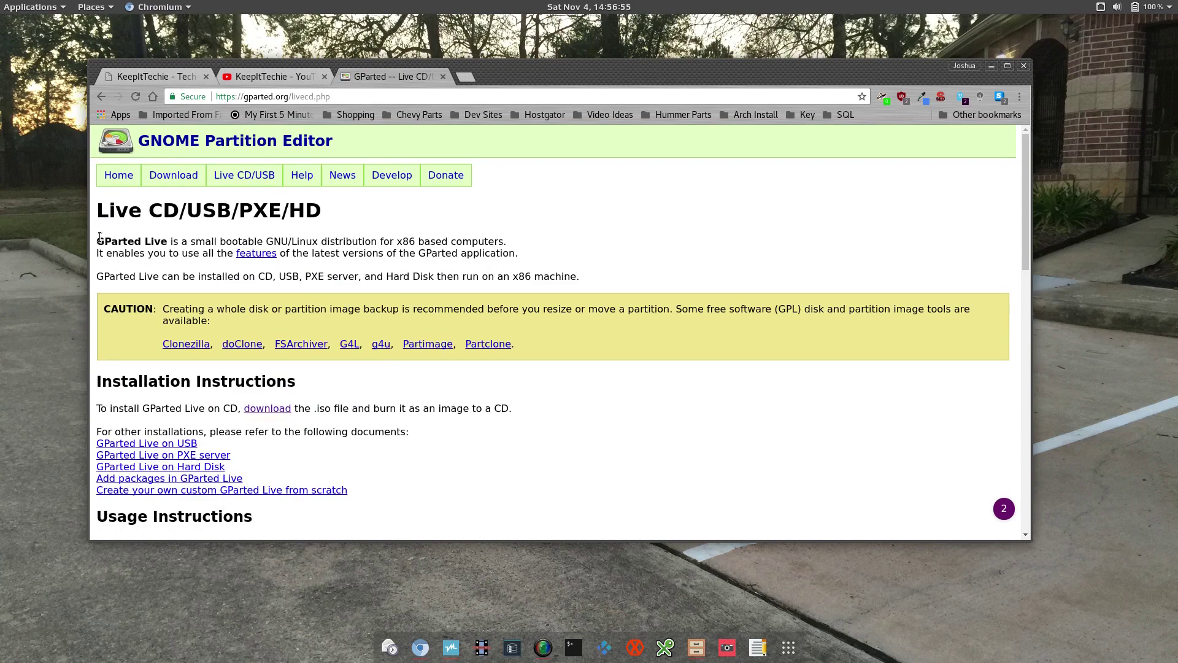
scroll(120, 242, down, 2)
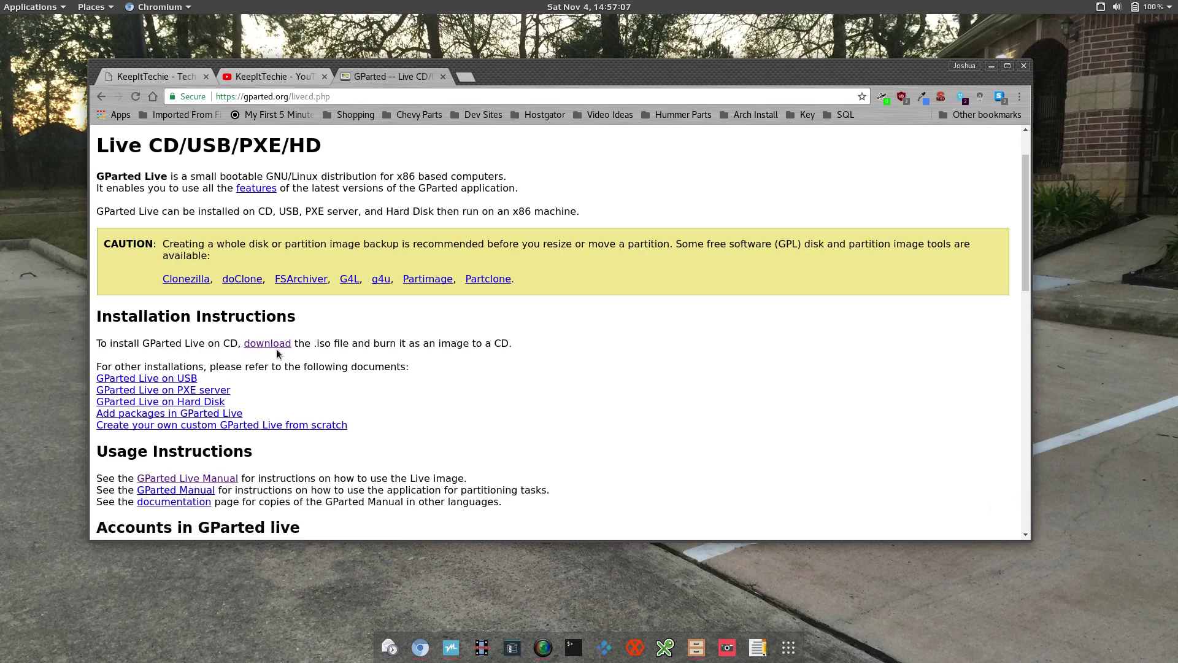
scroll(223, 236, up, 2)
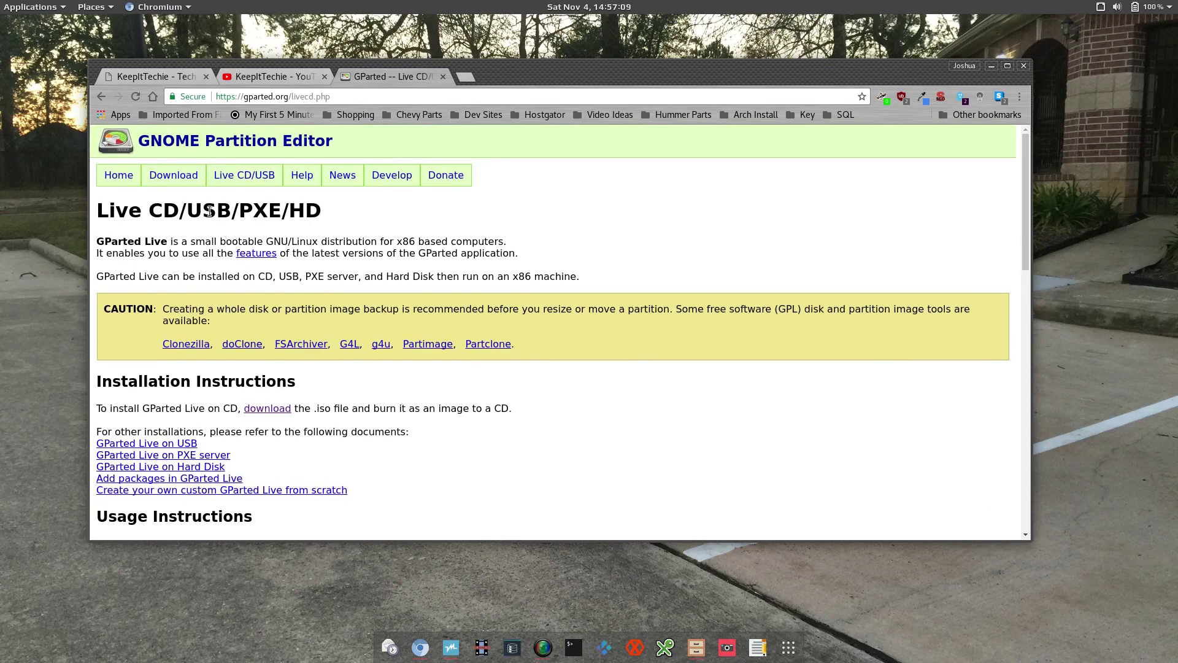
scroll(247, 297, down, 3)
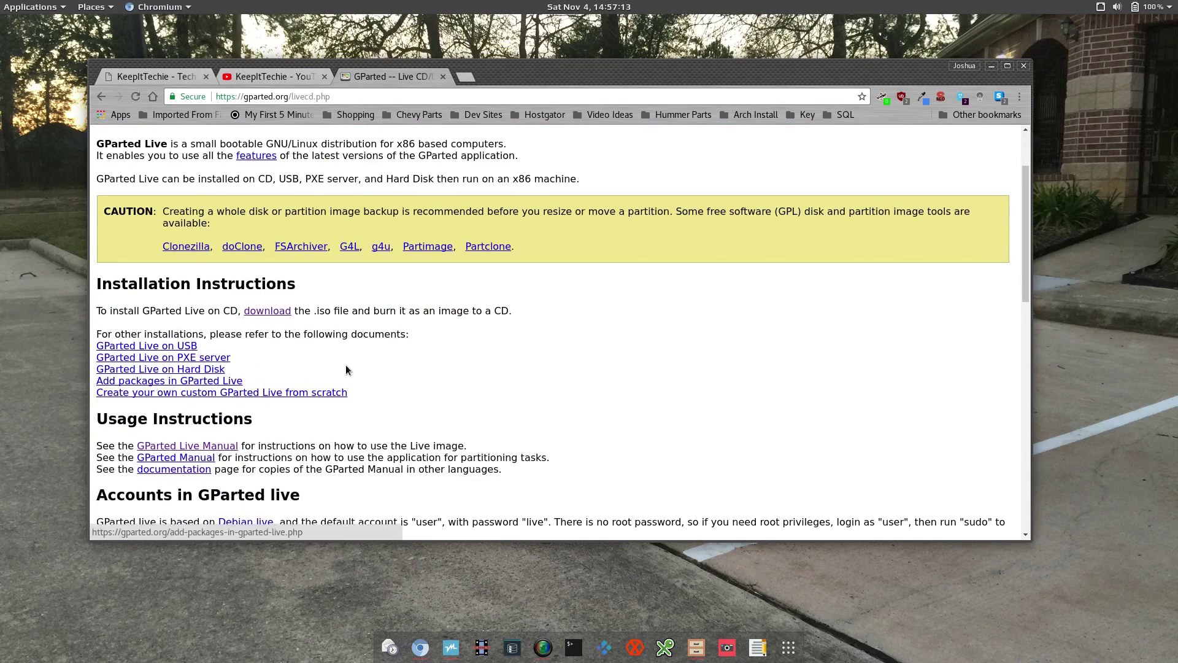
scroll(346, 369, down, 4)
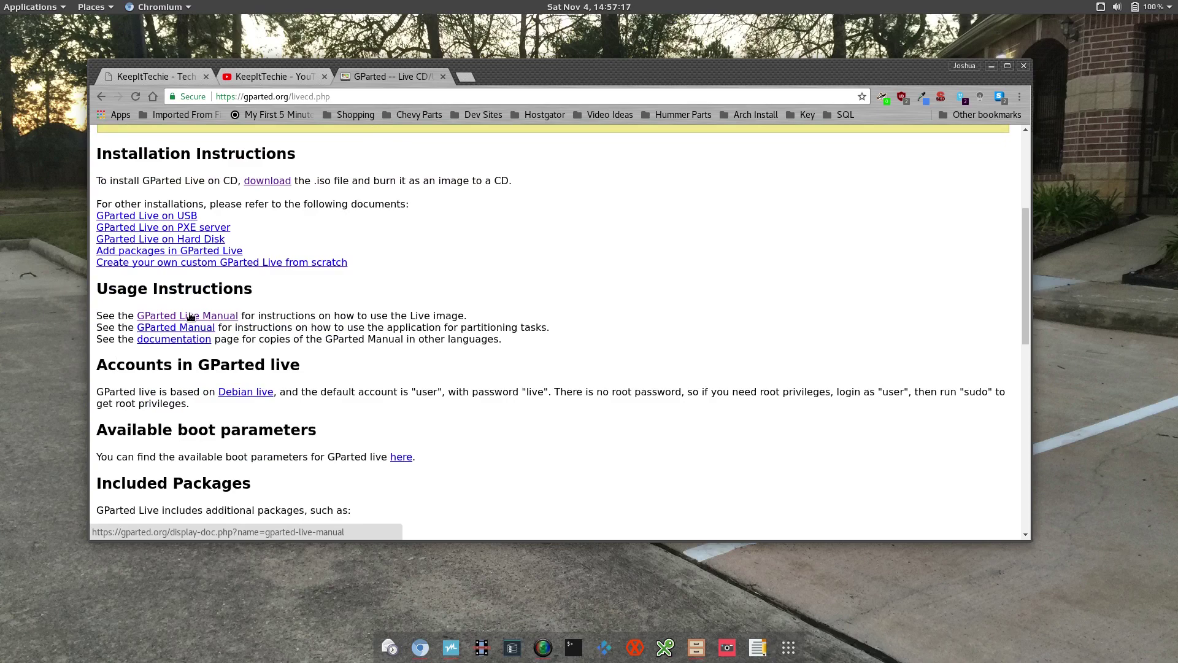
scroll(426, 290, down, 2)
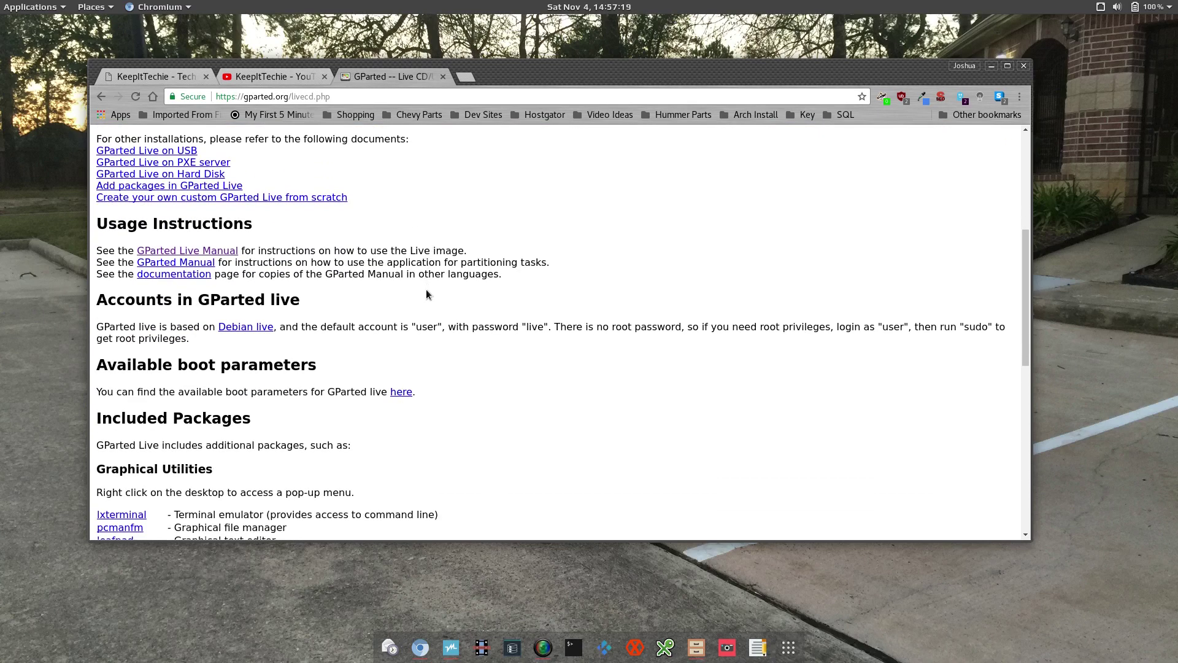
scroll(426, 289, down, 3)
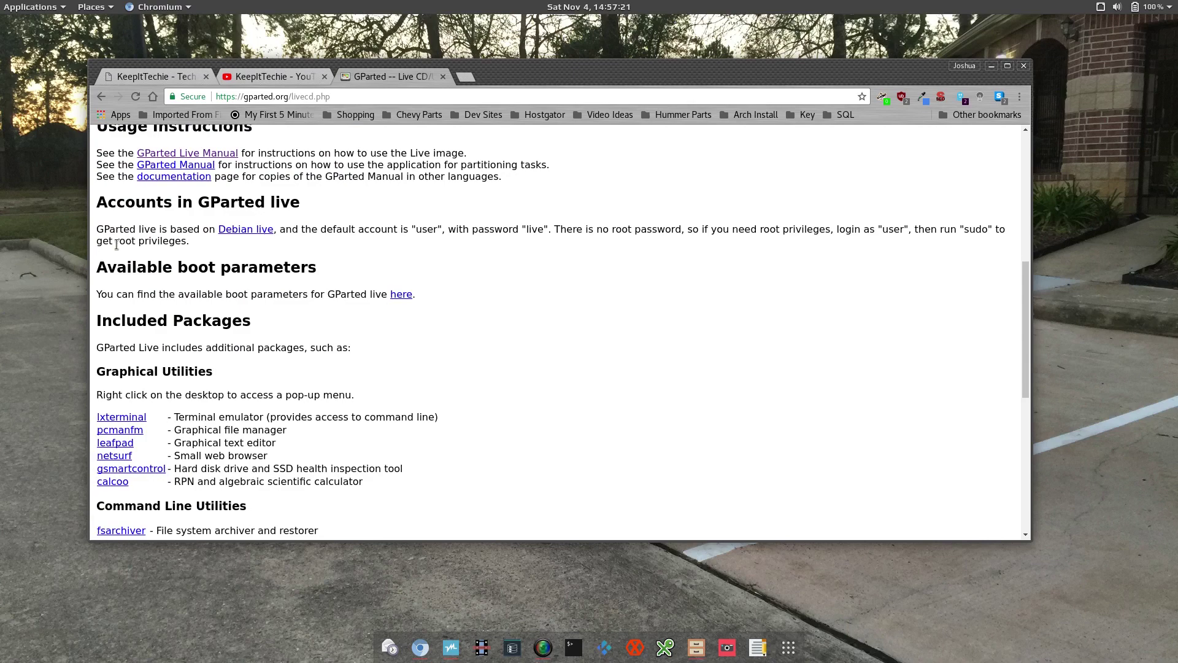
scroll(362, 280, down, 2)
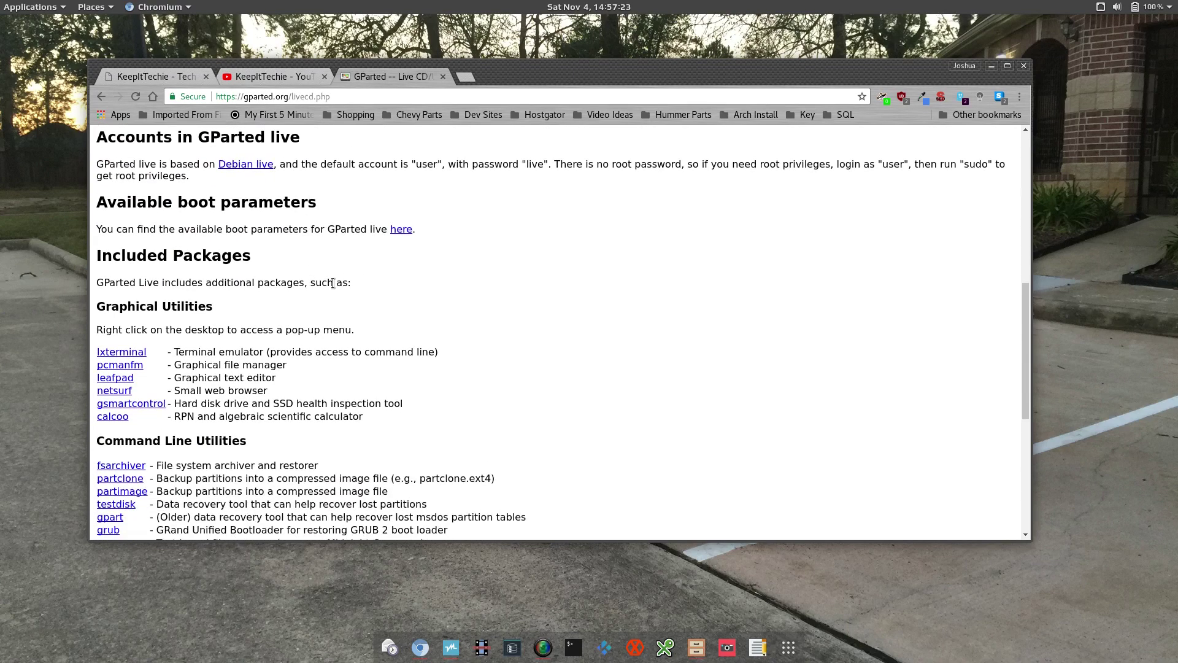
scroll(333, 283, down, 3)
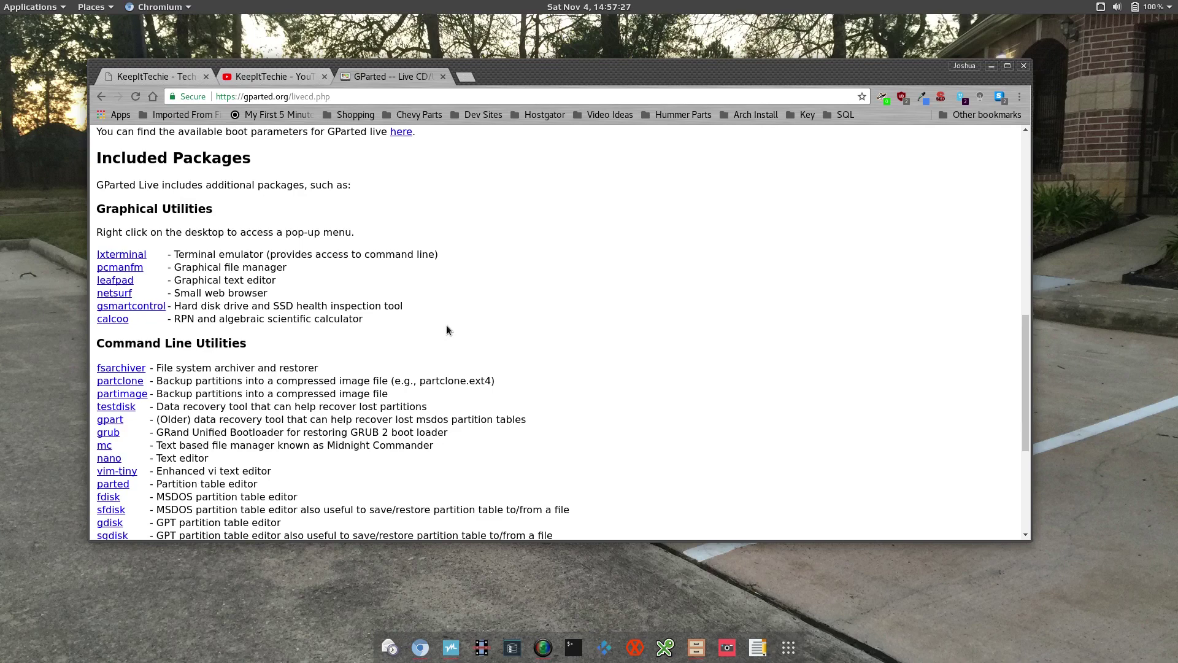
scroll(447, 329, up, 20)
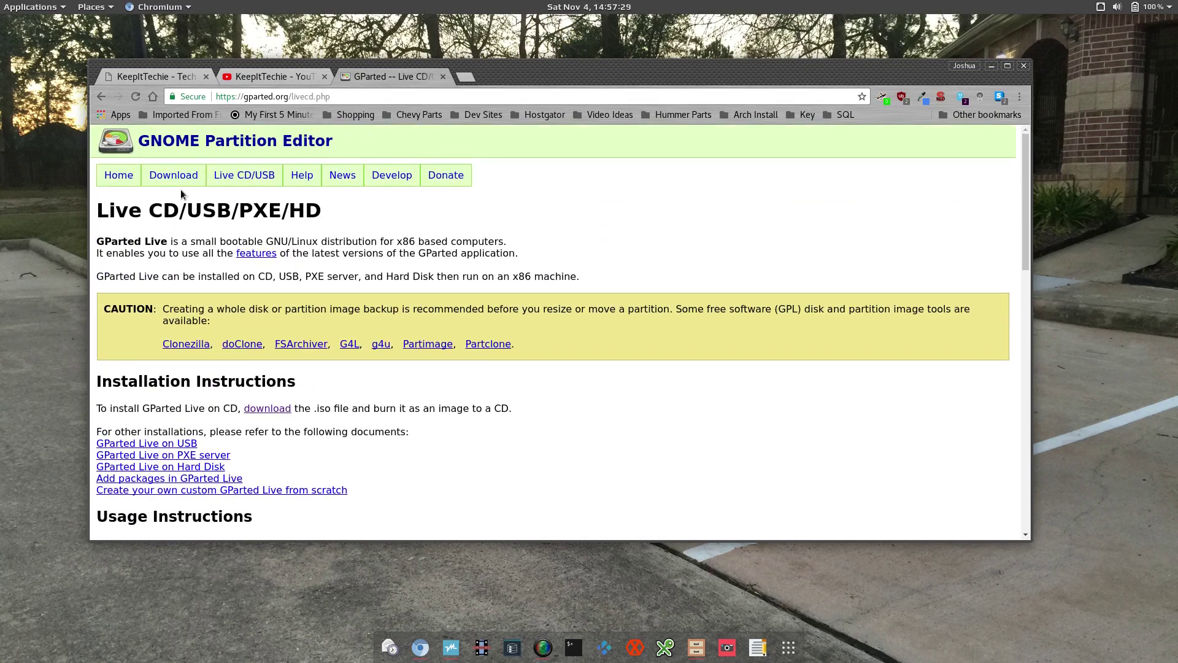
- Go to the Downloads page and scroll to the 0.30.0-1 i686 and amd64 GParted Live ISO links
click(163, 177)
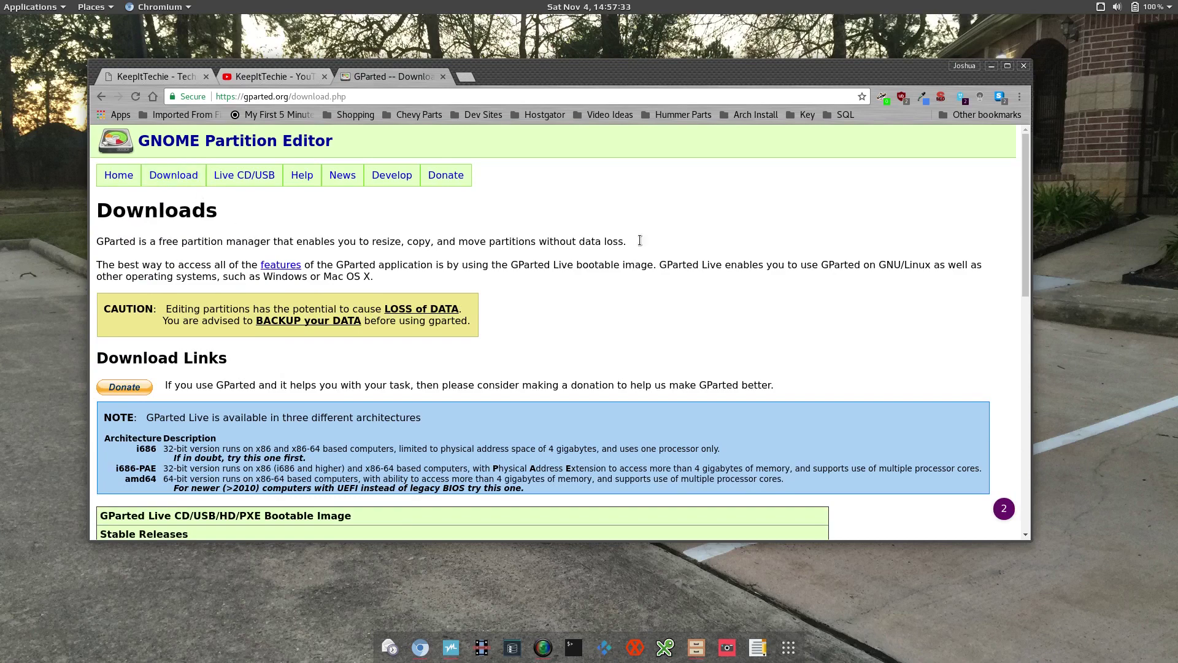
scroll(586, 252, down, 5)
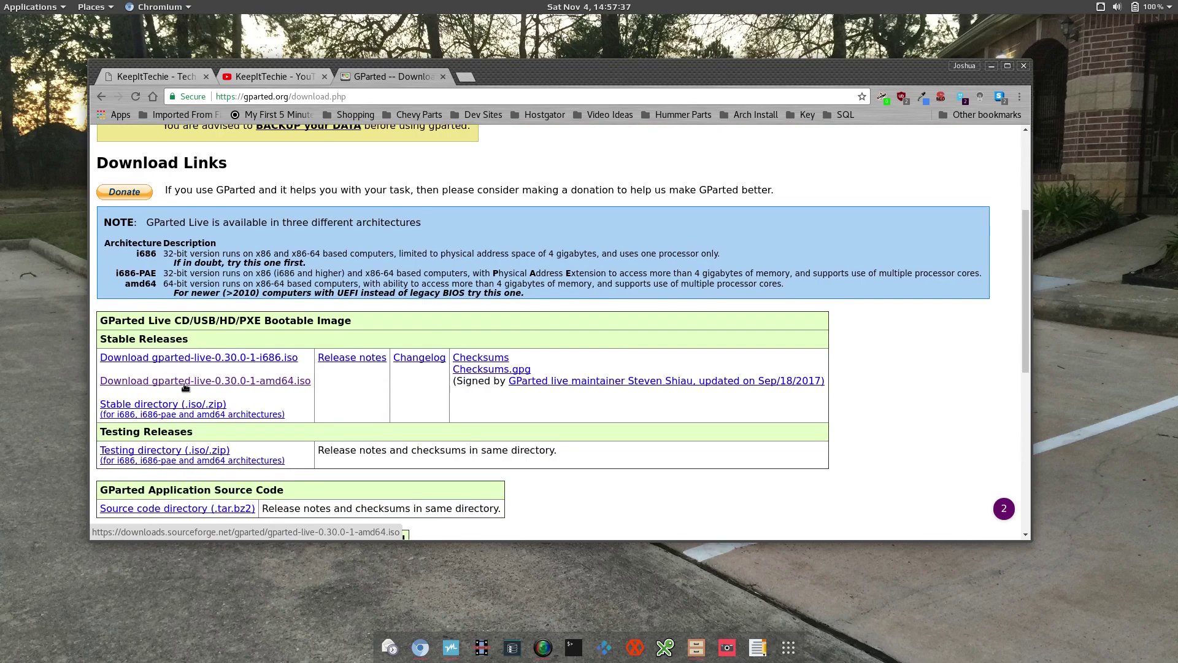
scroll(392, 356, up, 4)
scroll(392, 356, up, 3)
scroll(315, 376, down, 5)
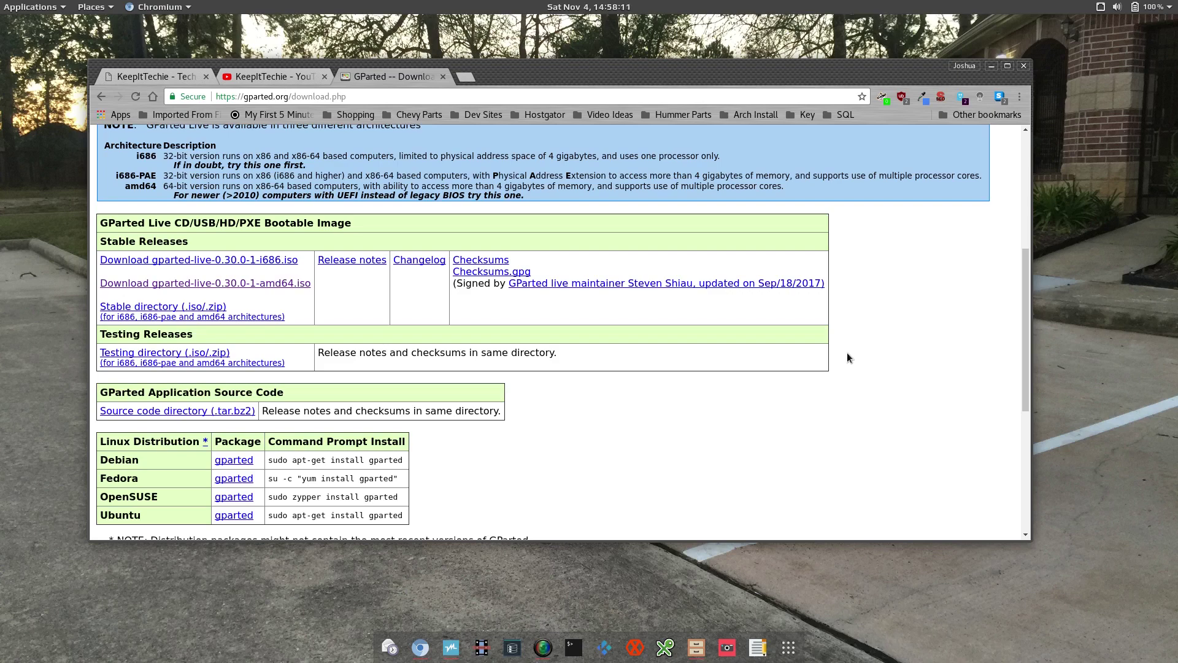
- Briefly select the Linux distribution install commands table, then scroll back to the top
scroll(289, 316, down, 5)
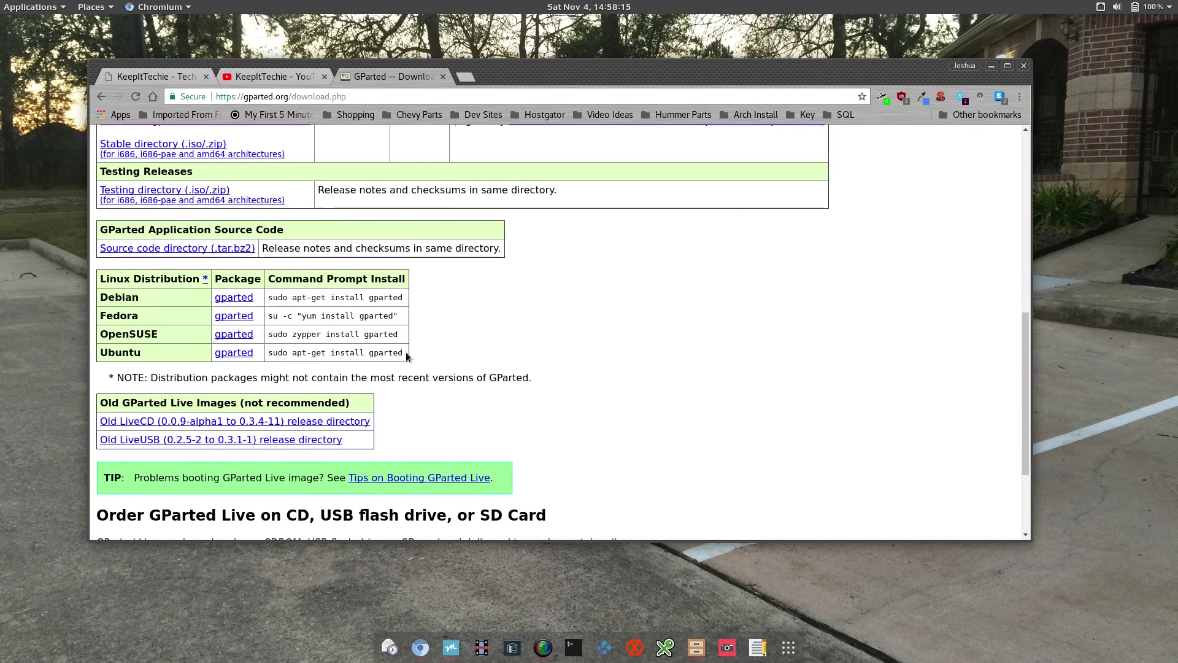
drag(407, 356, 97, 275)
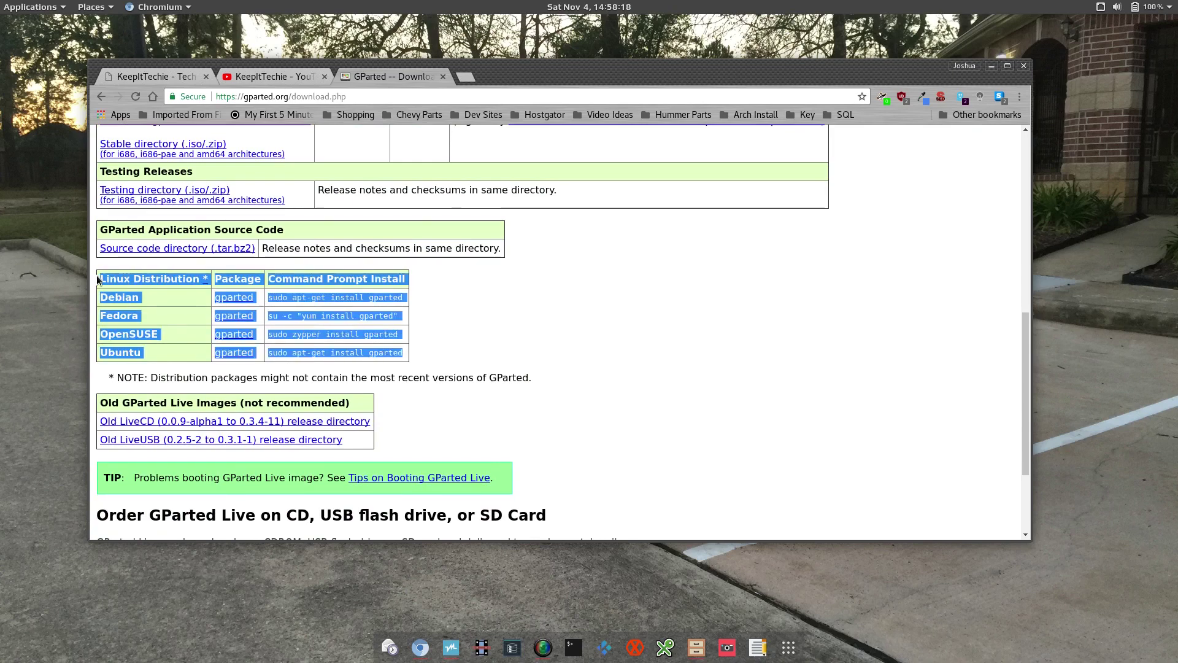
click(541, 332)
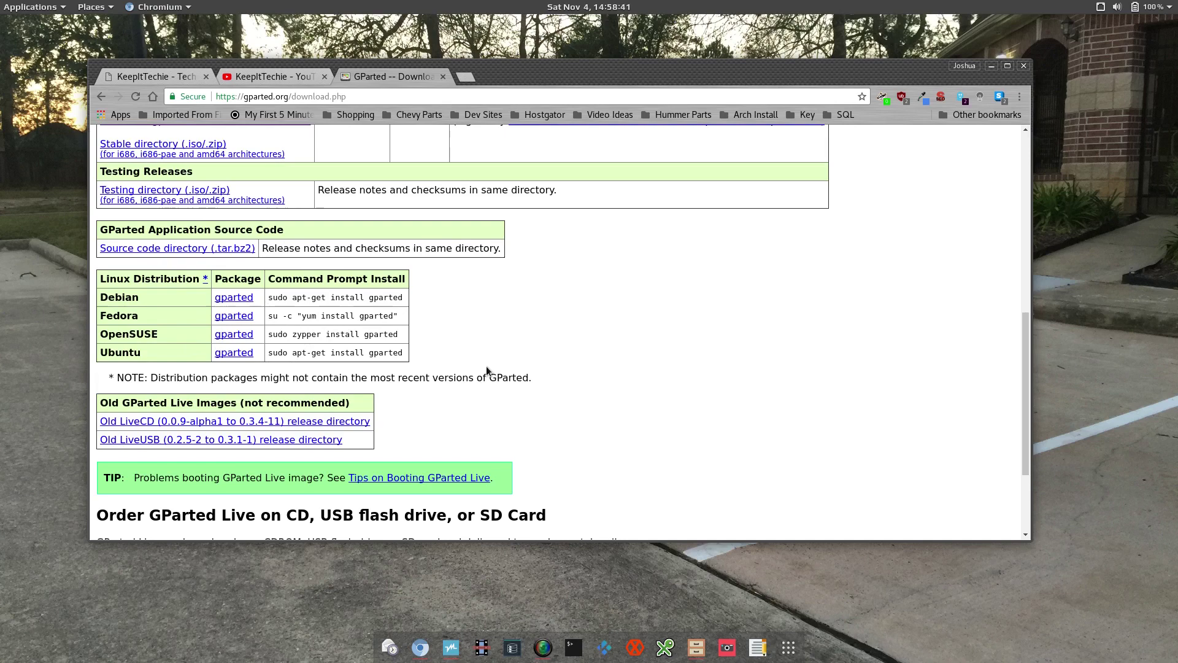
scroll(486, 366, up, 10)
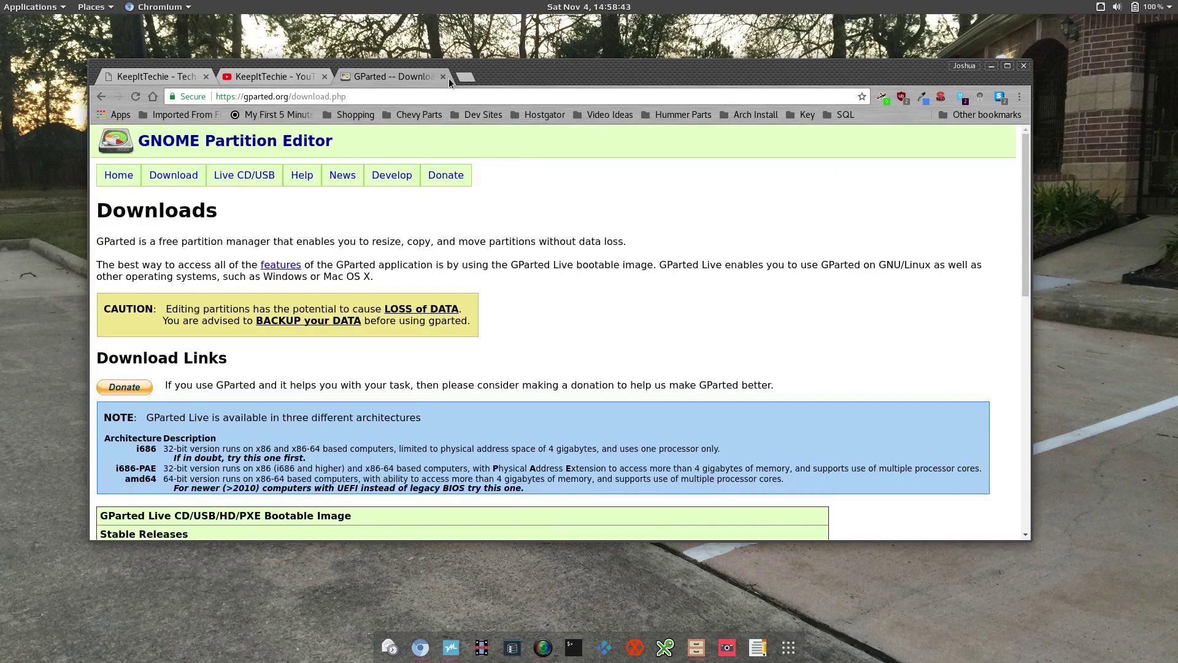
- Close the GParted downloads tab and open Ubuntu17's Storage settings in VirtualBox
click(443, 76)
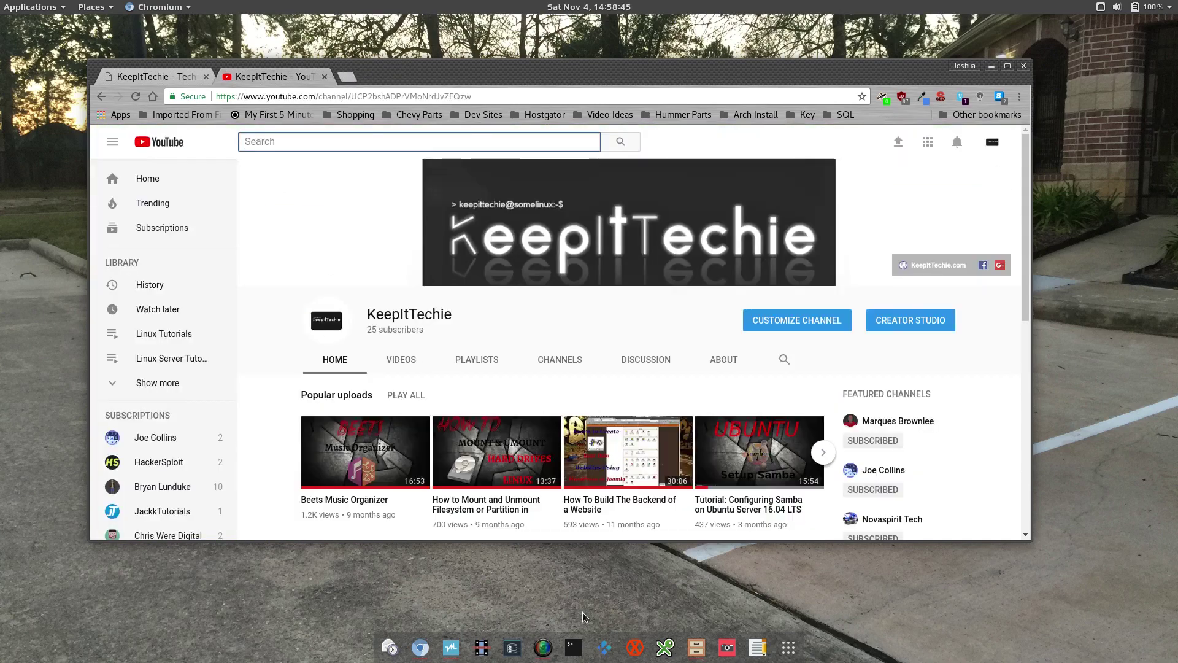
click(451, 648)
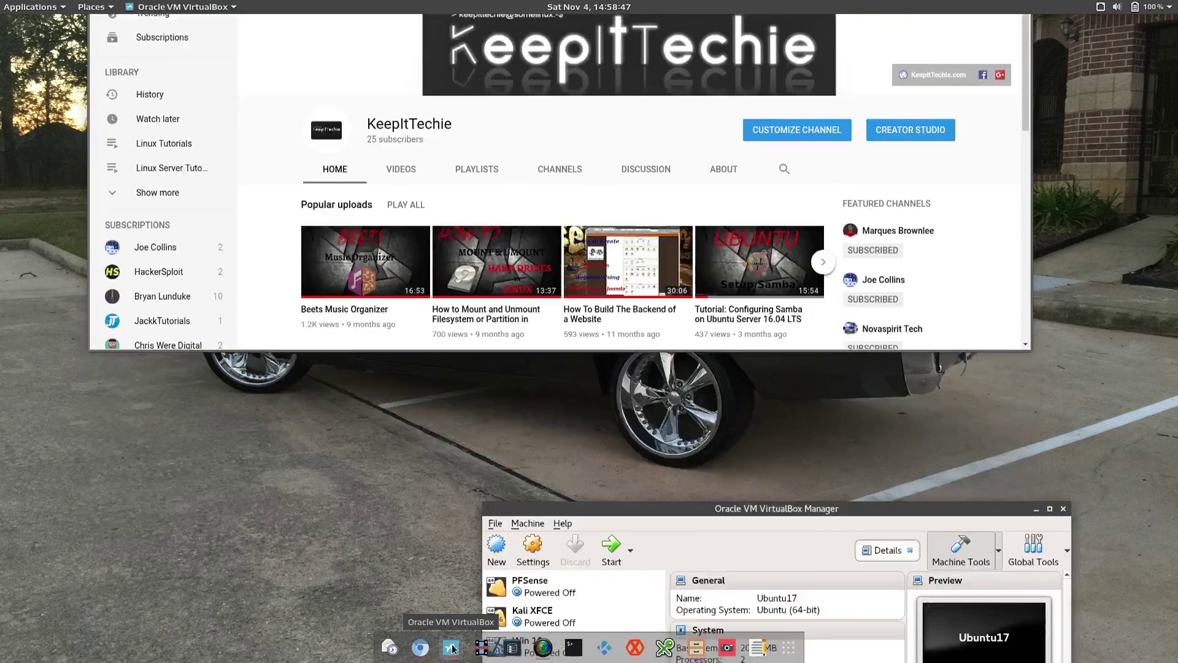
right_click(565, 308)
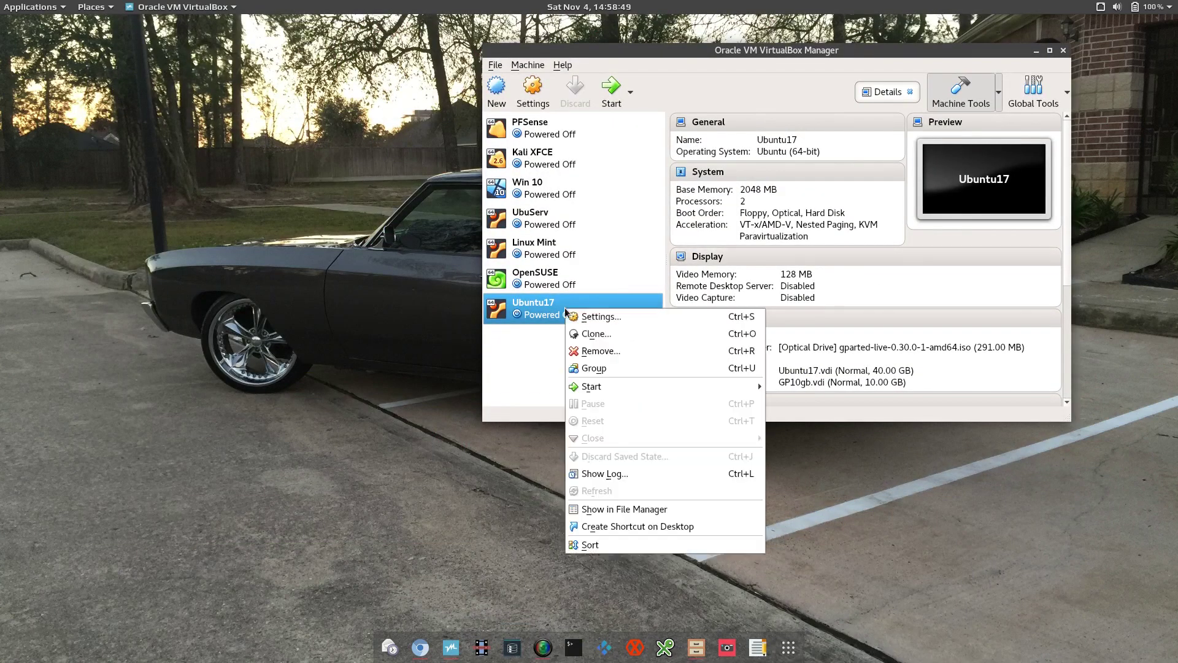
click(603, 318)
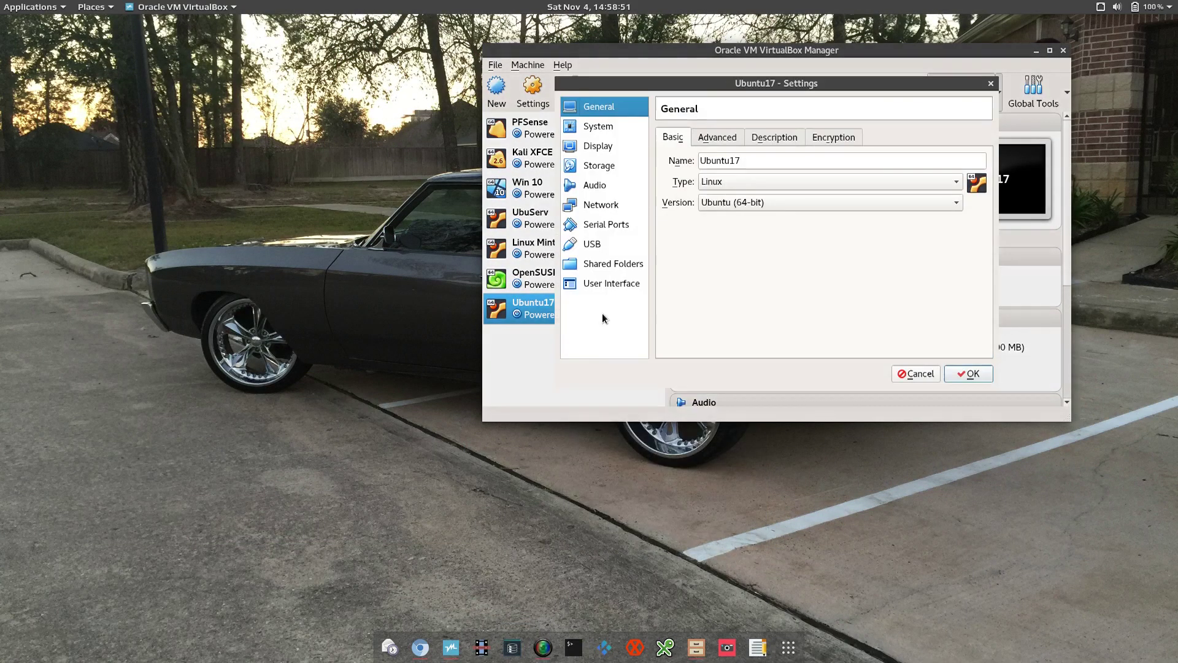
click(597, 170)
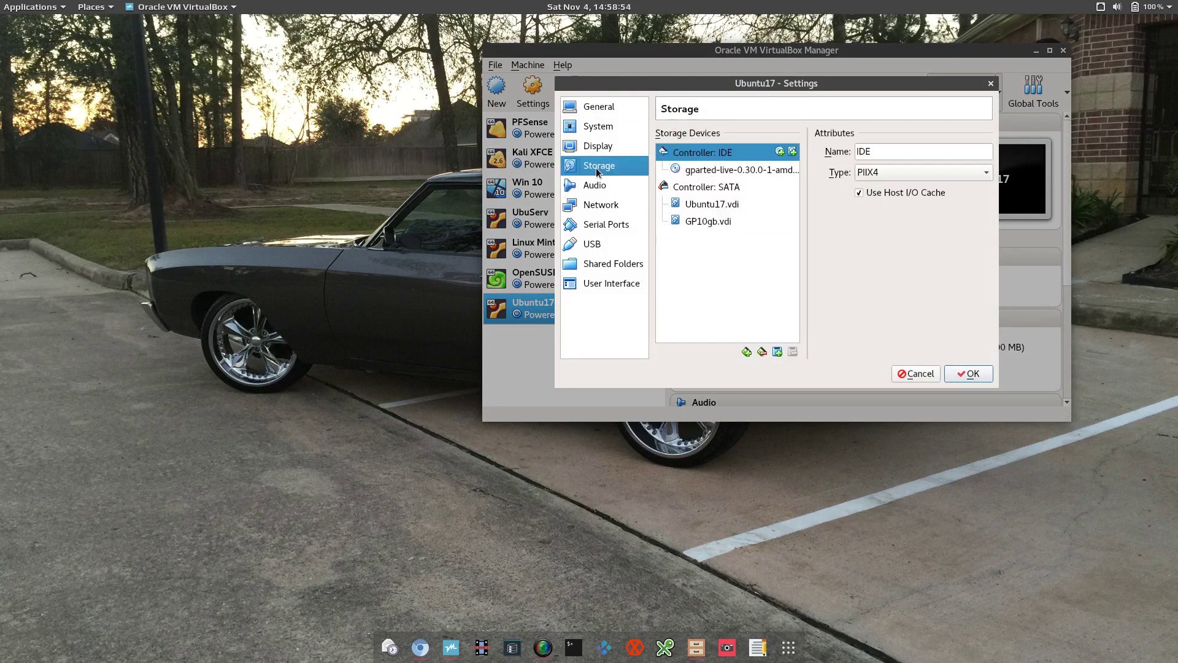
- Review the Ubuntu17.vdi, GParted Live 0.30.0-1 ISO and 10 GB GP10gb.vdi entries, then confirm with OK
click(707, 205)
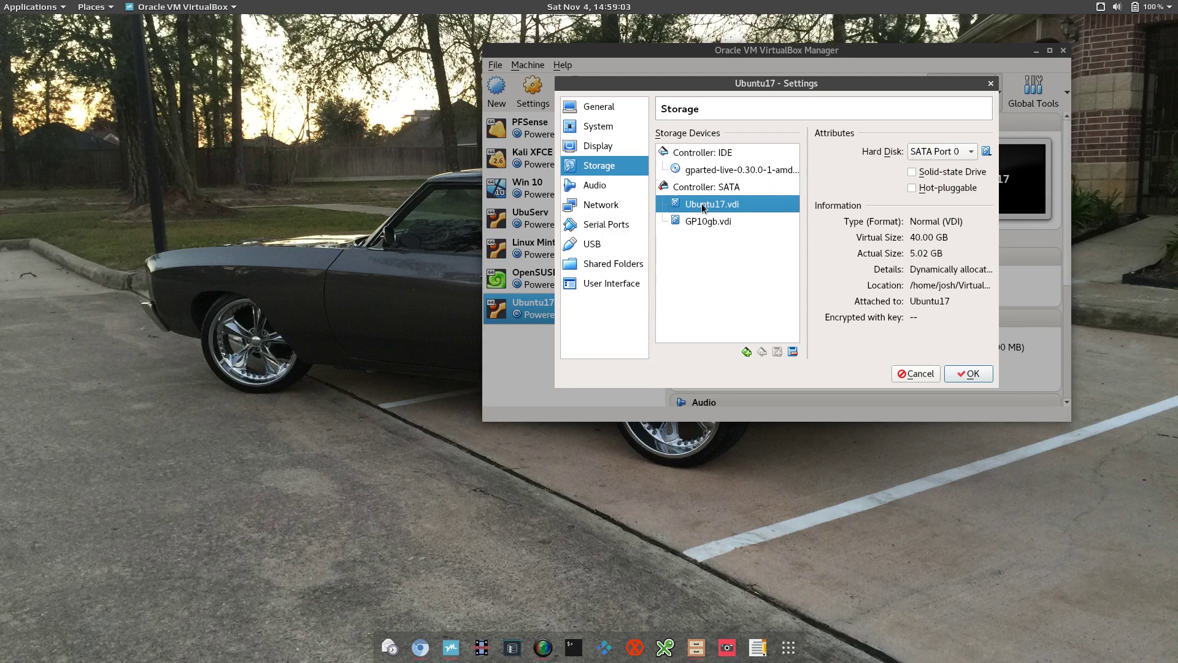
mouse_move(705, 209)
click(712, 171)
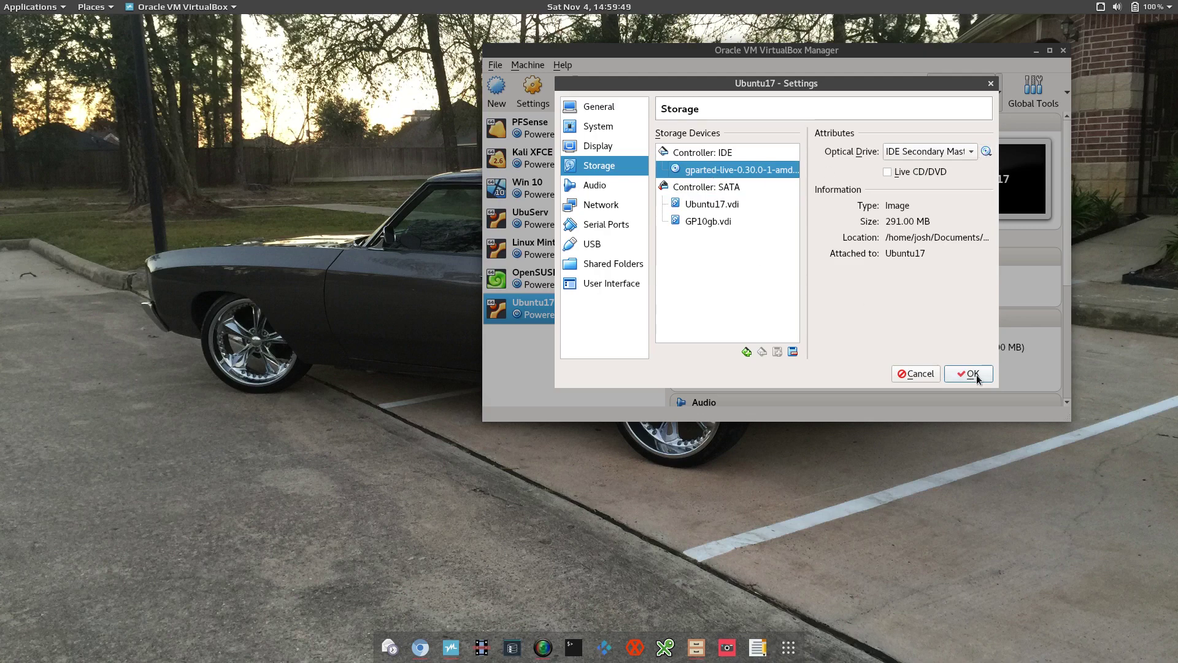
click(707, 224)
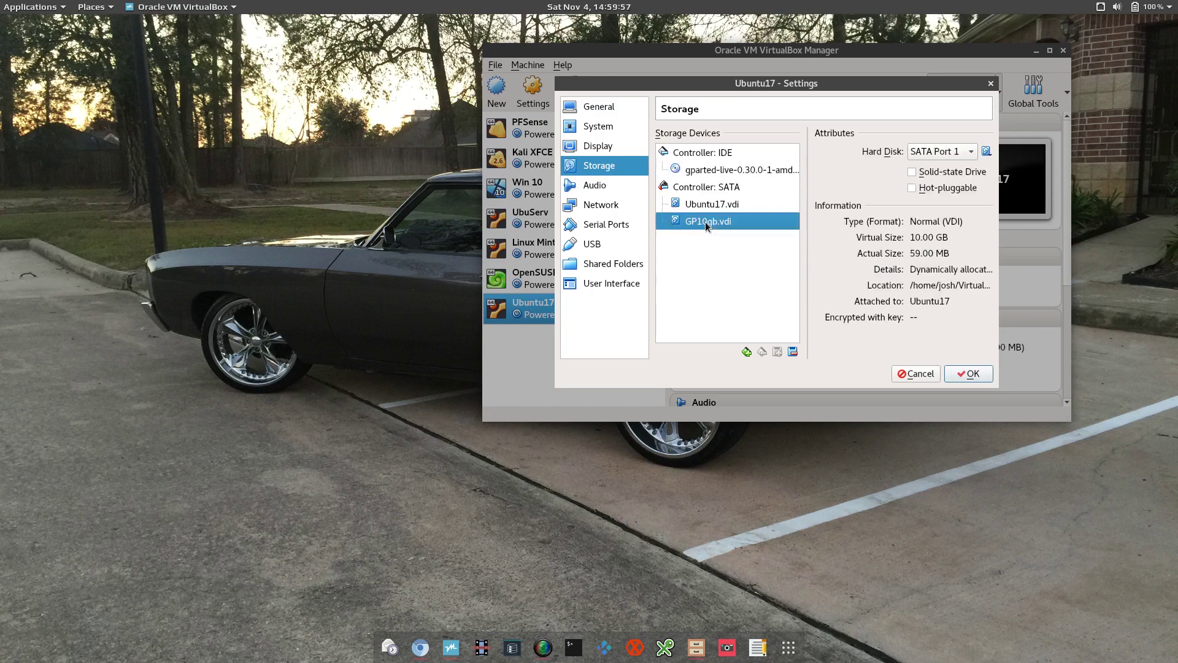
click(709, 205)
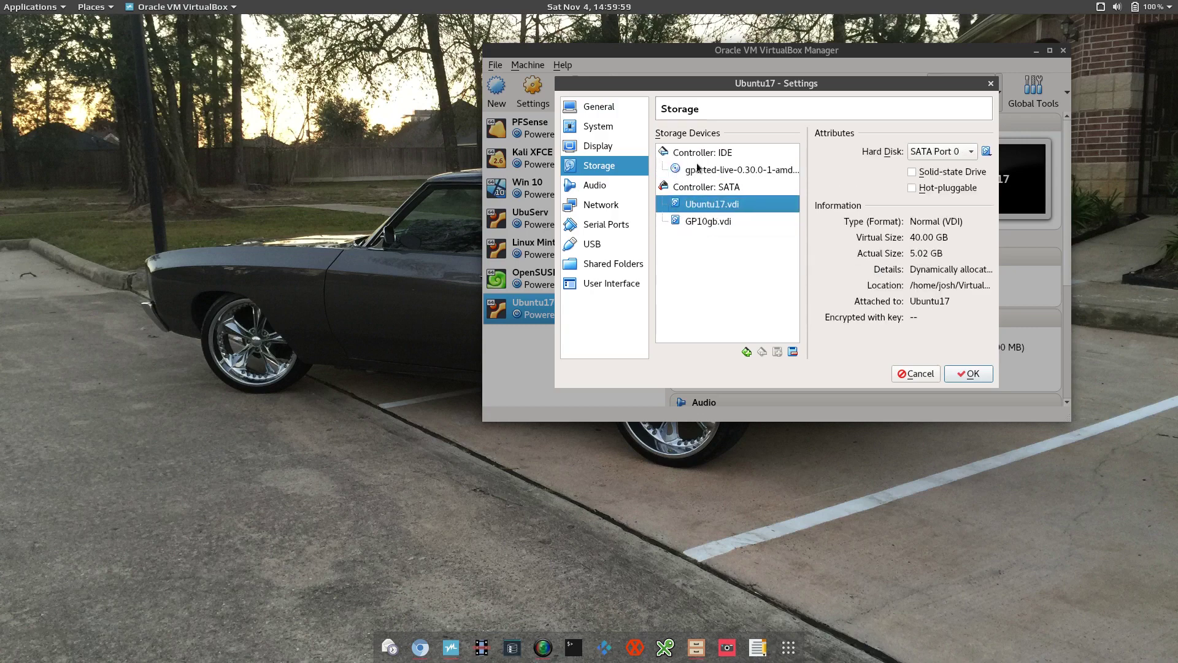
click(972, 374)
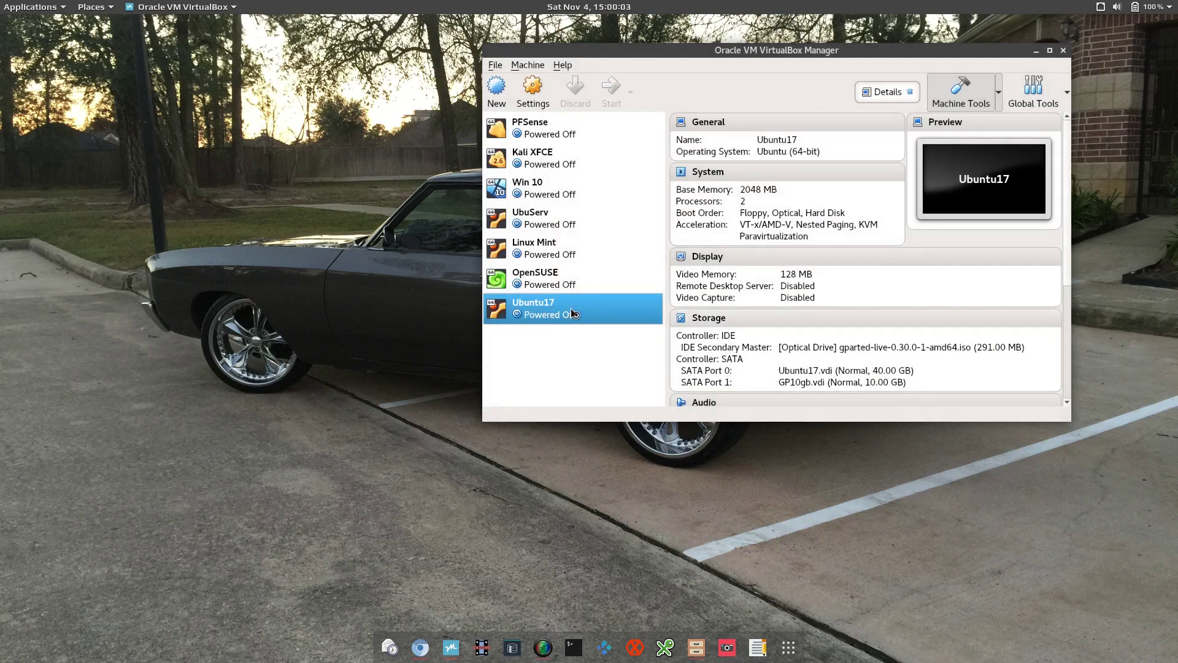
- Boot Ubuntu17 into GParted Live, keeping the default keymap, US English language and graphical mode 0
double_click(572, 313)
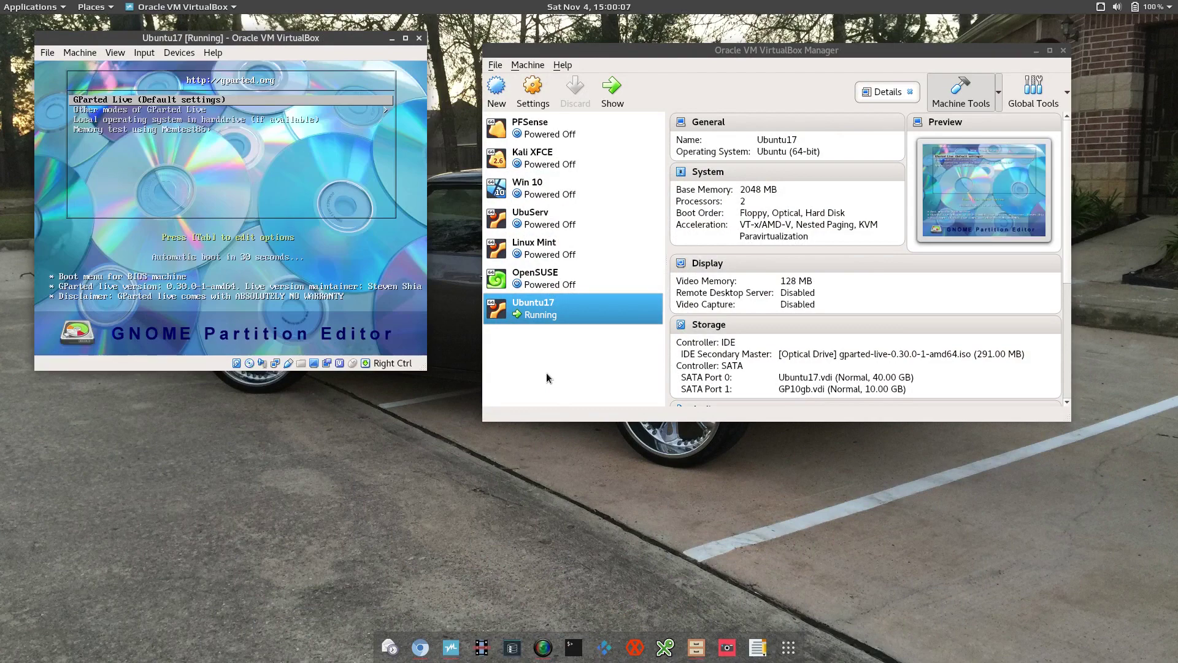
key(Down)
key(Up)
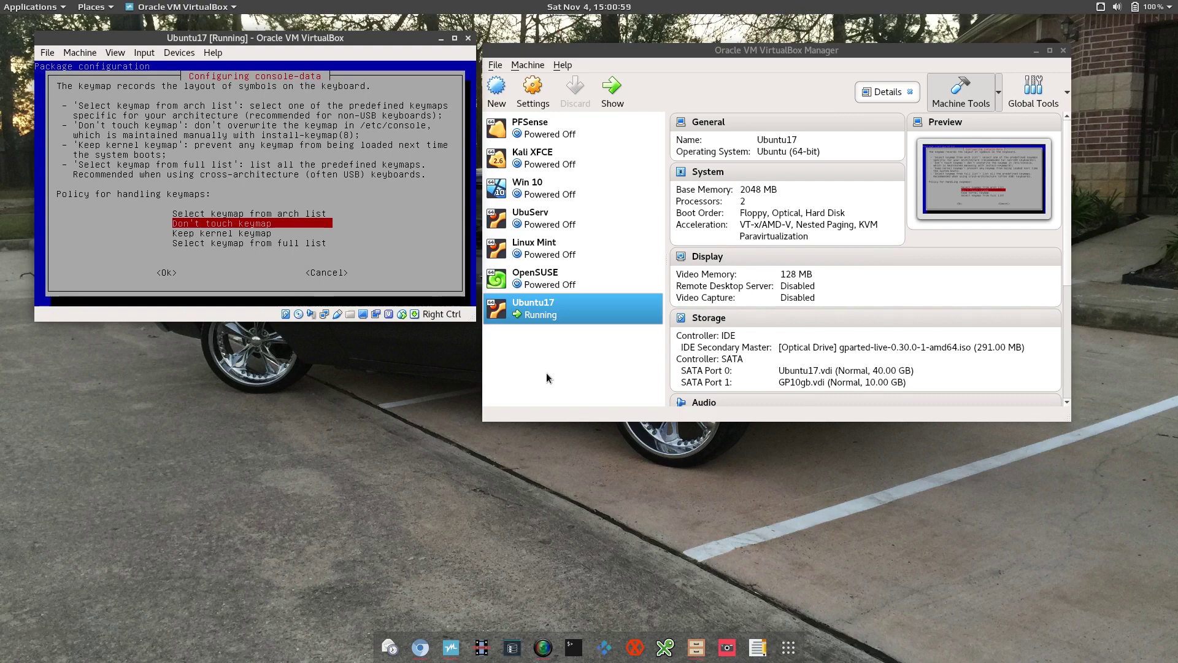
key(Return)
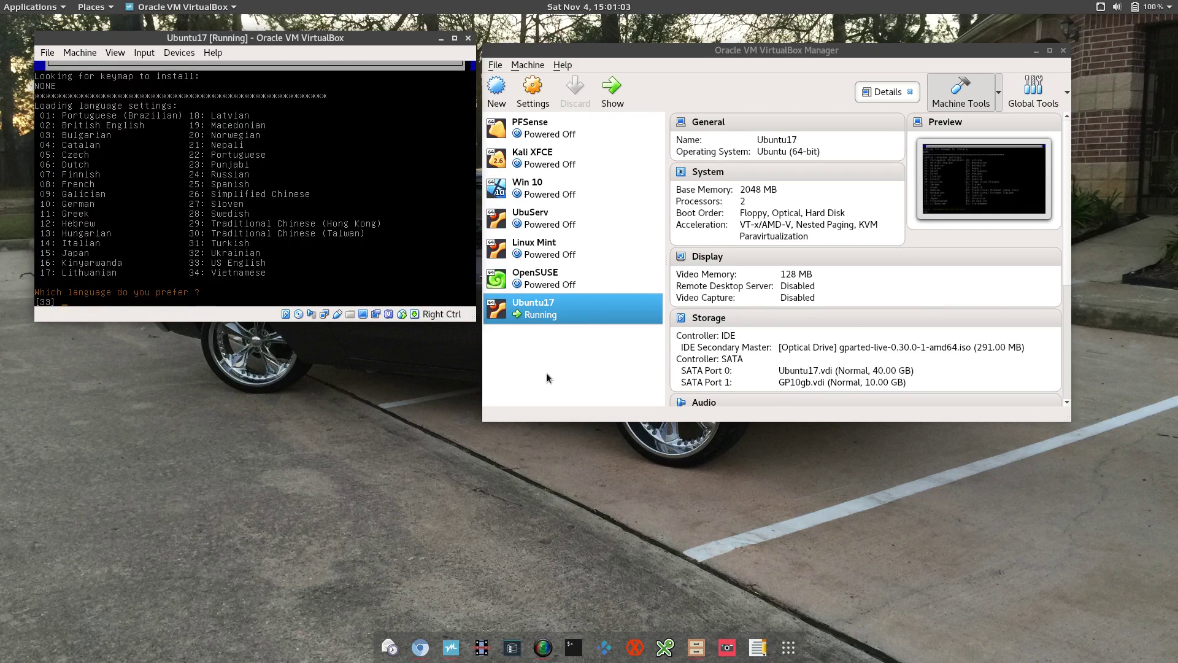
text(33)
key(Return)
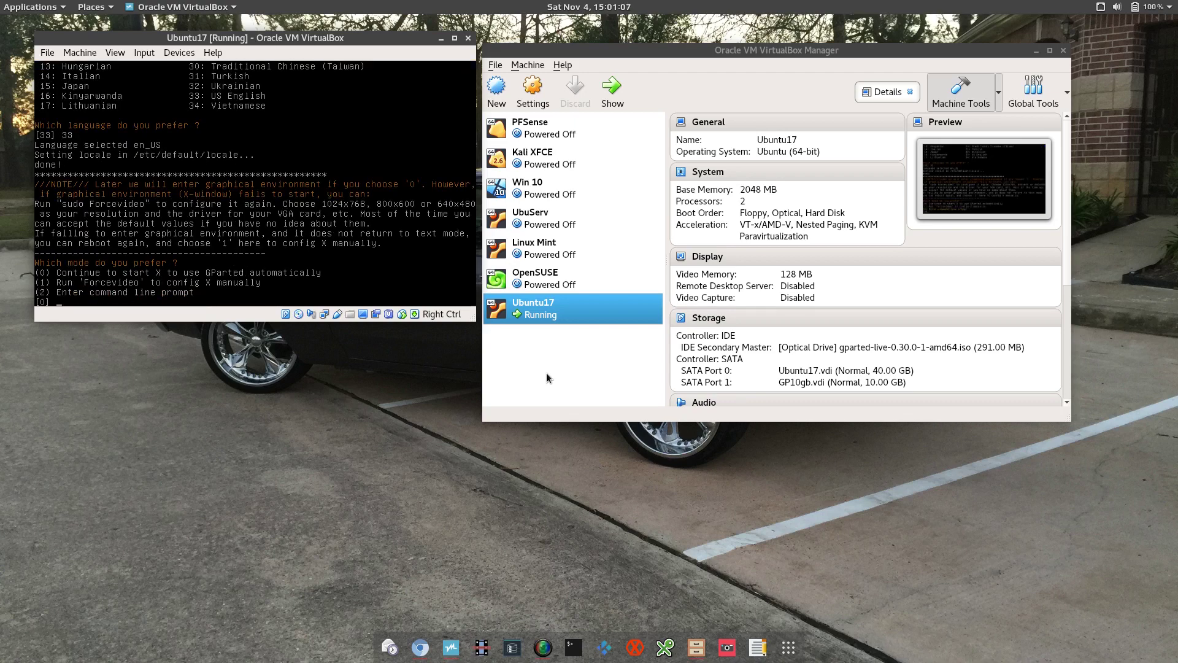
key(Return)
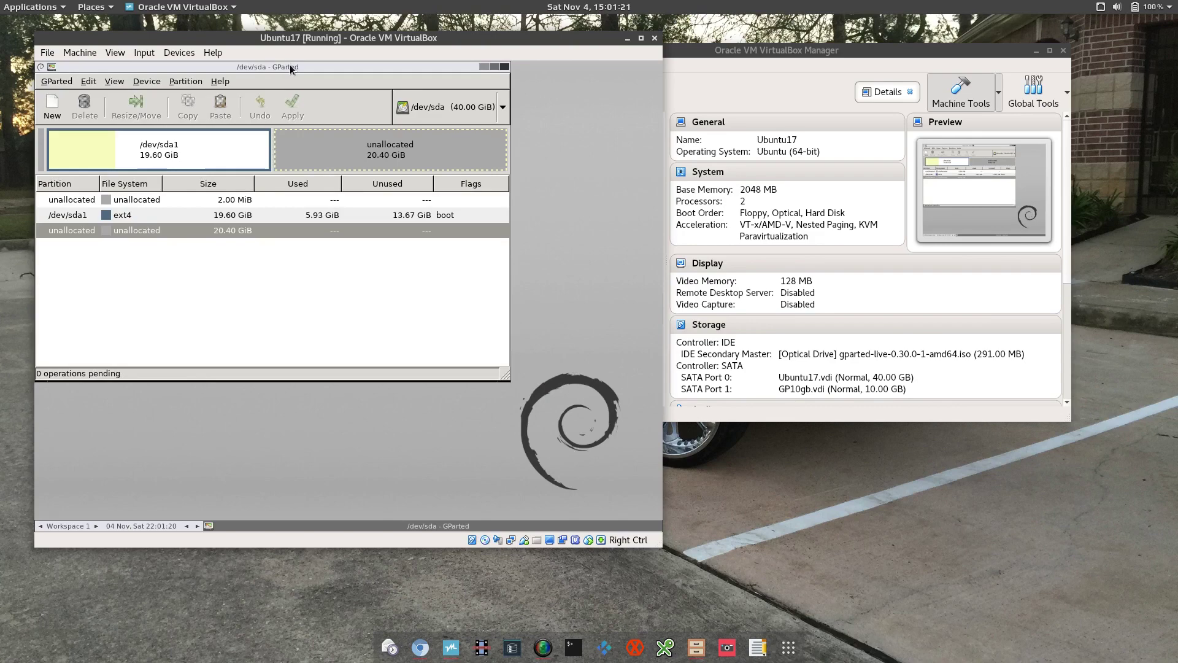
- Reposition, roll up and restore the GParted window, then maximize it and browse the GParted menu
drag(292, 67, 383, 155)
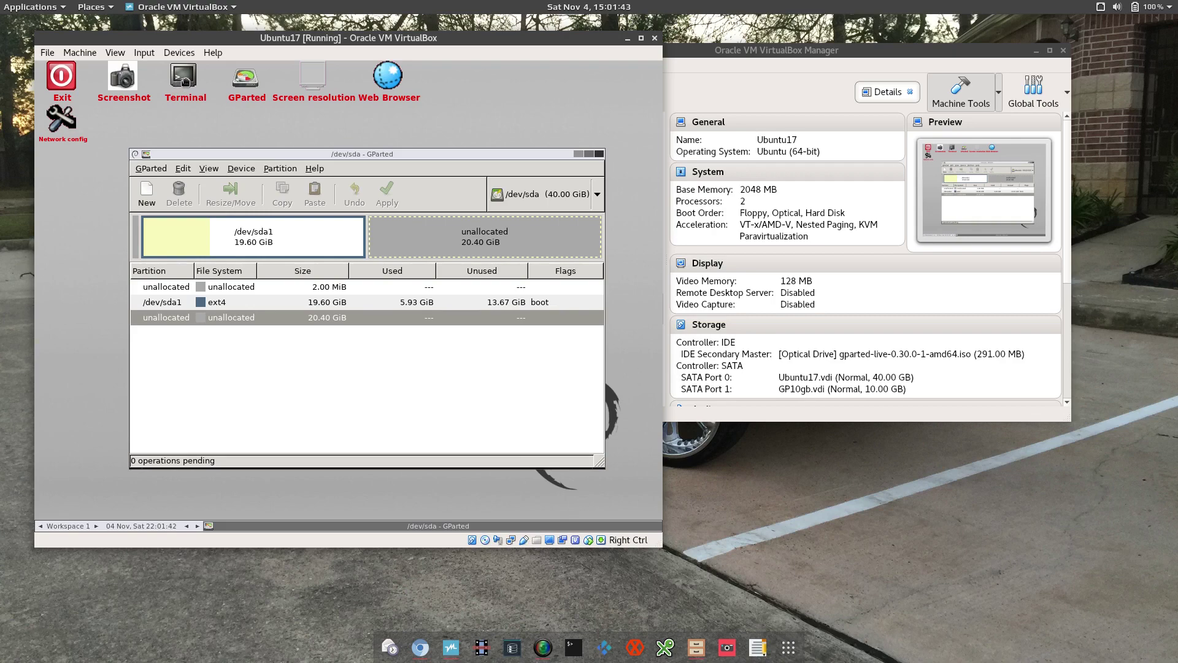
double_click(380, 152)
double_click(381, 152)
click(589, 154)
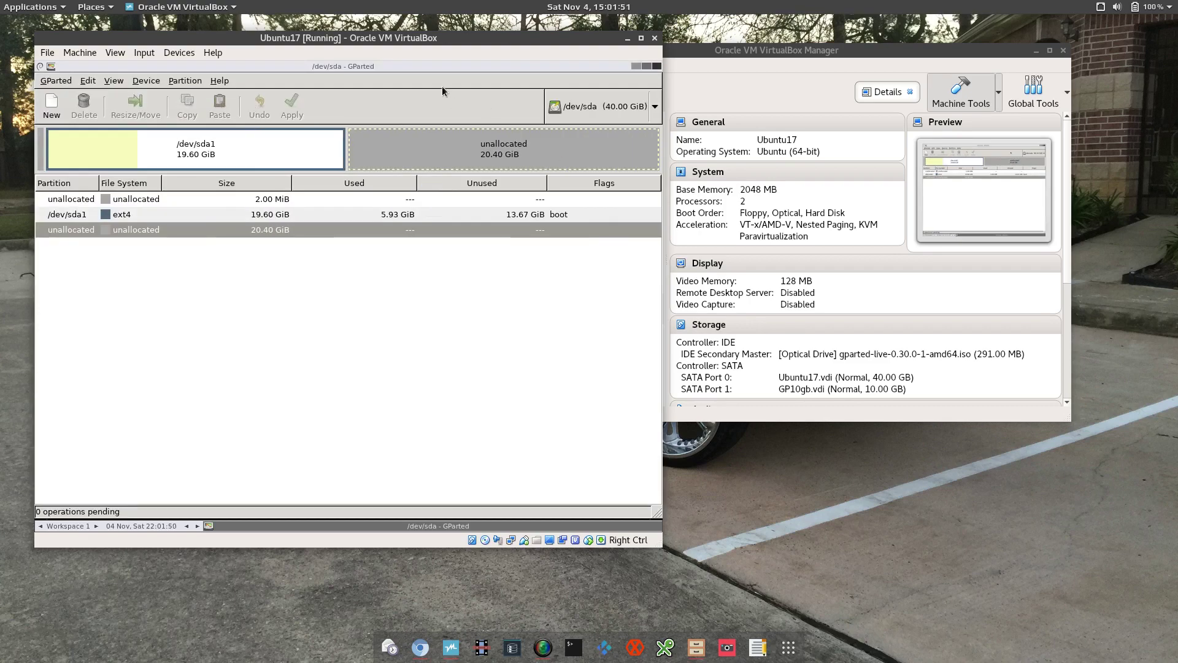
click(56, 82)
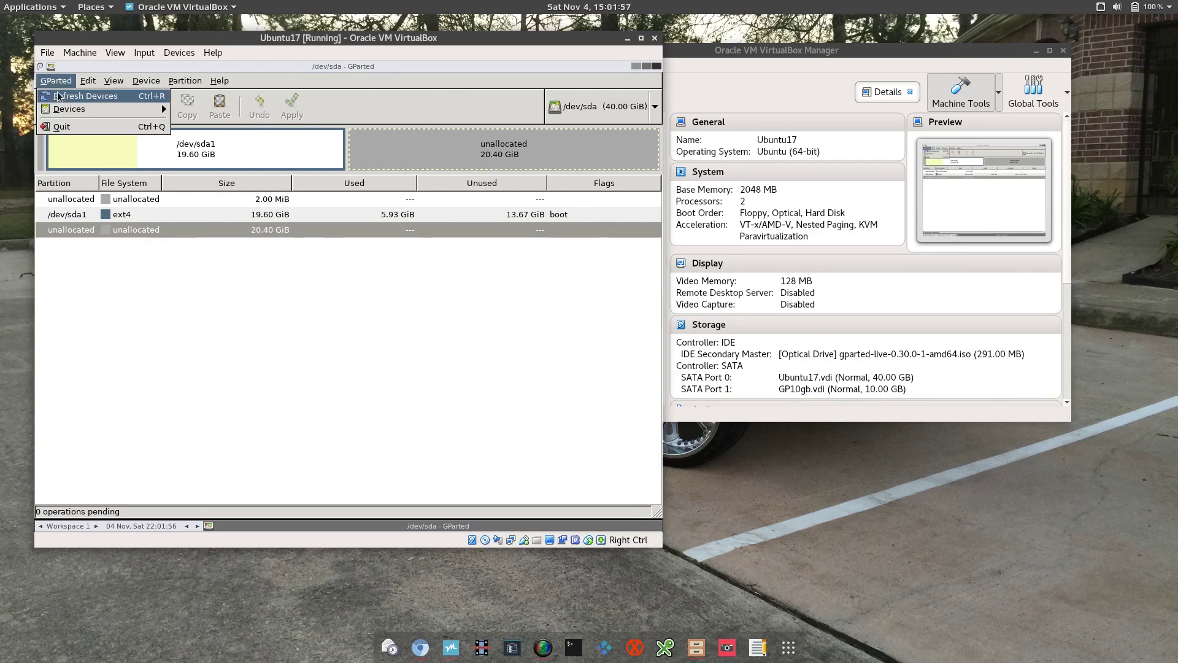
mouse_move(92, 104)
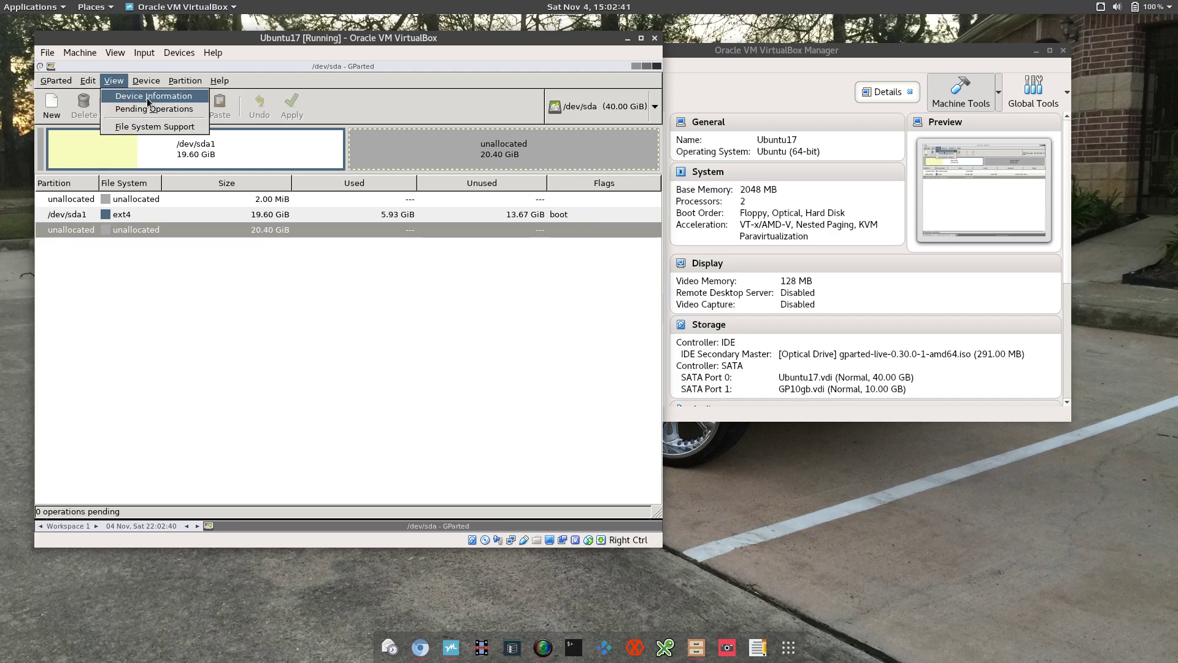
- Show device information, inspect /dev/sda1 and the unallocated space, and enlarge a Pending Operations pane
click(146, 98)
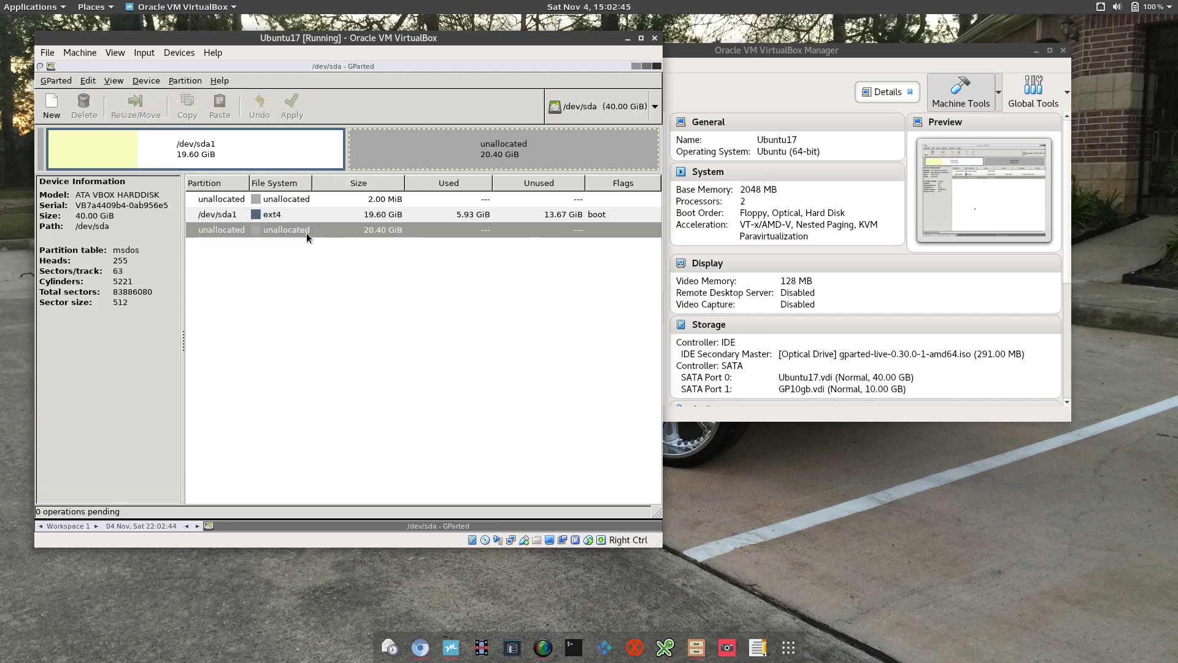
click(317, 216)
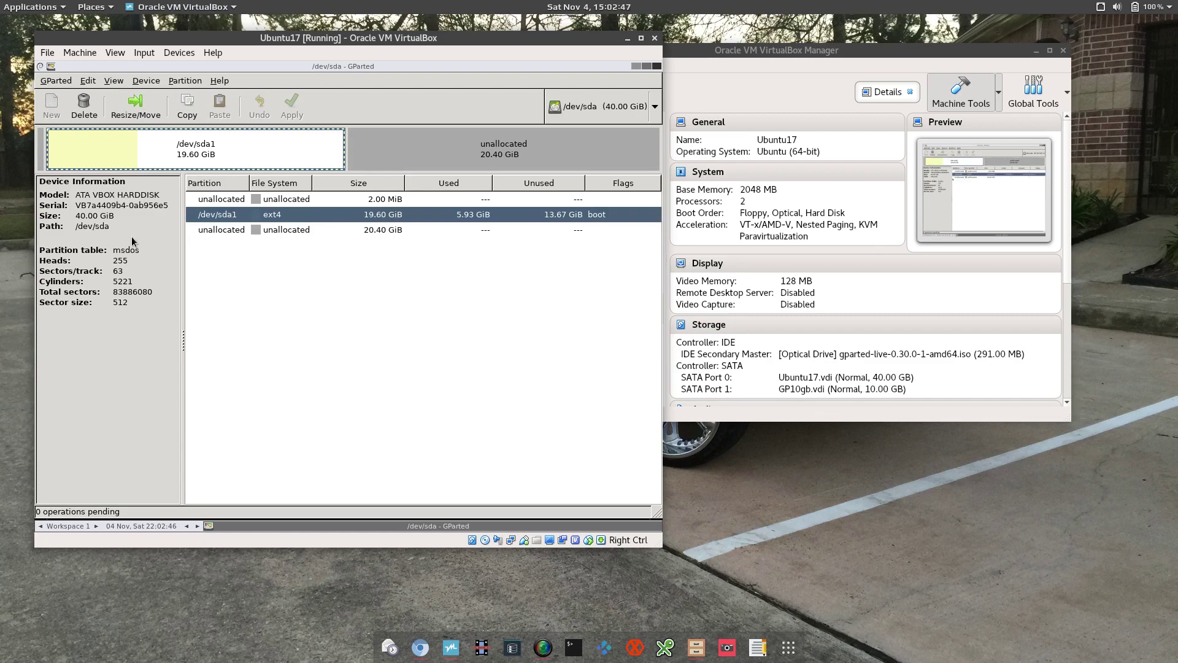
click(297, 229)
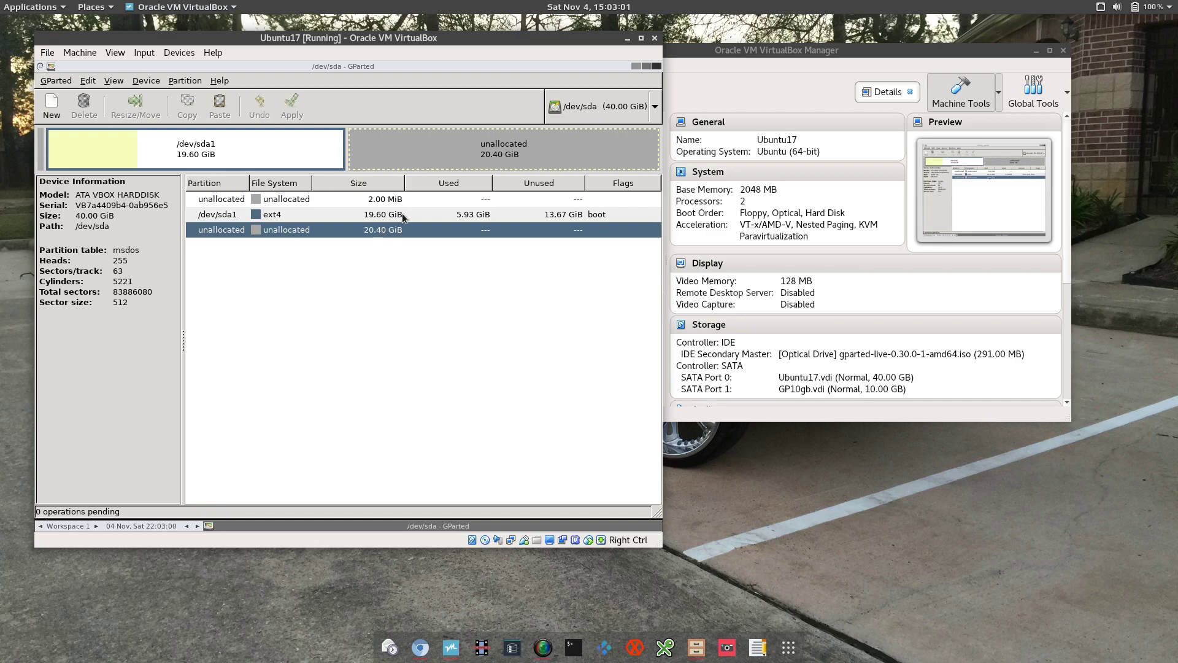
click(113, 81)
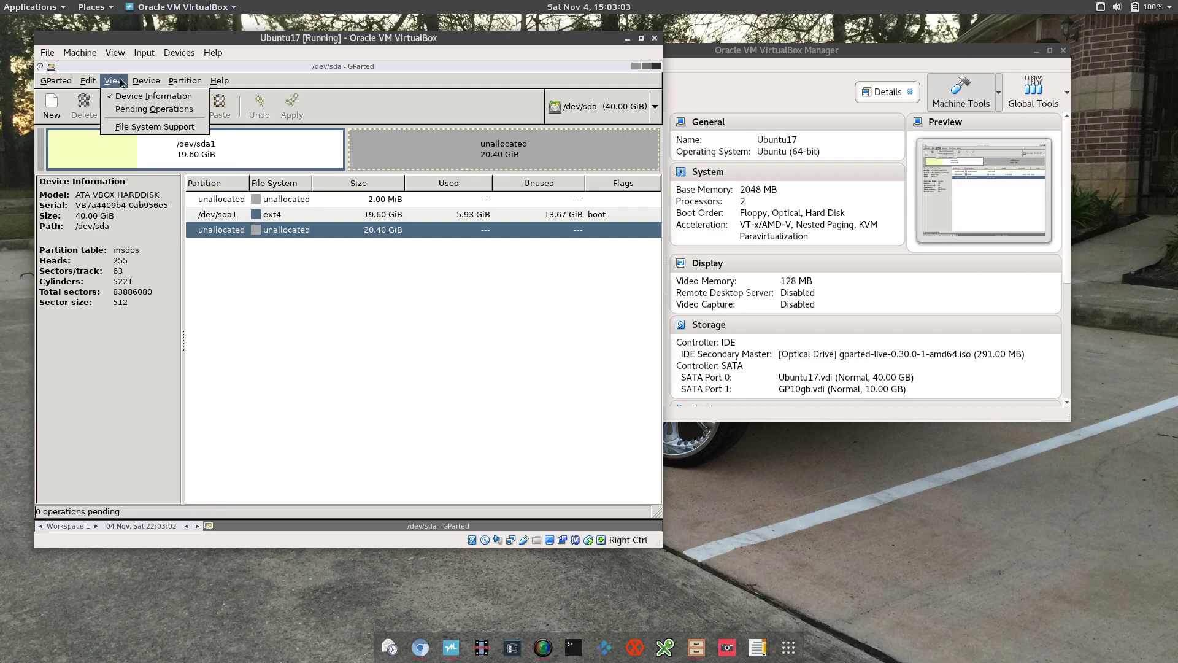
click(135, 110)
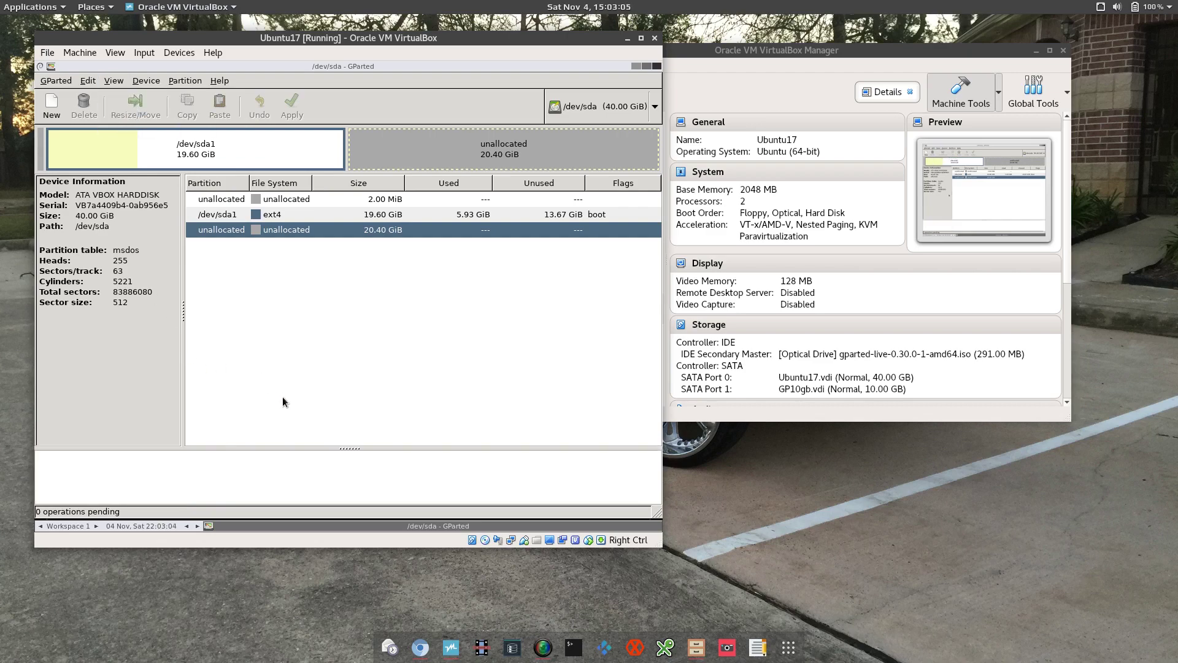
drag(352, 446, 353, 390)
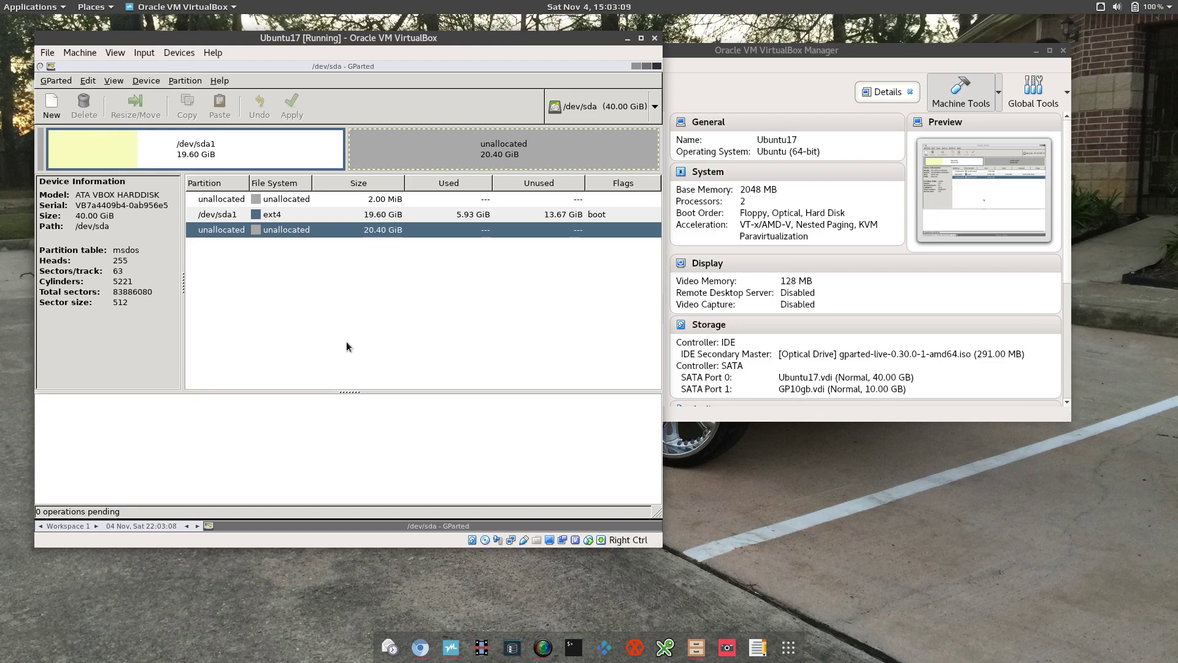
- Browse the Device, Partition and Help menus, then select /dev/sda1
click(147, 82)
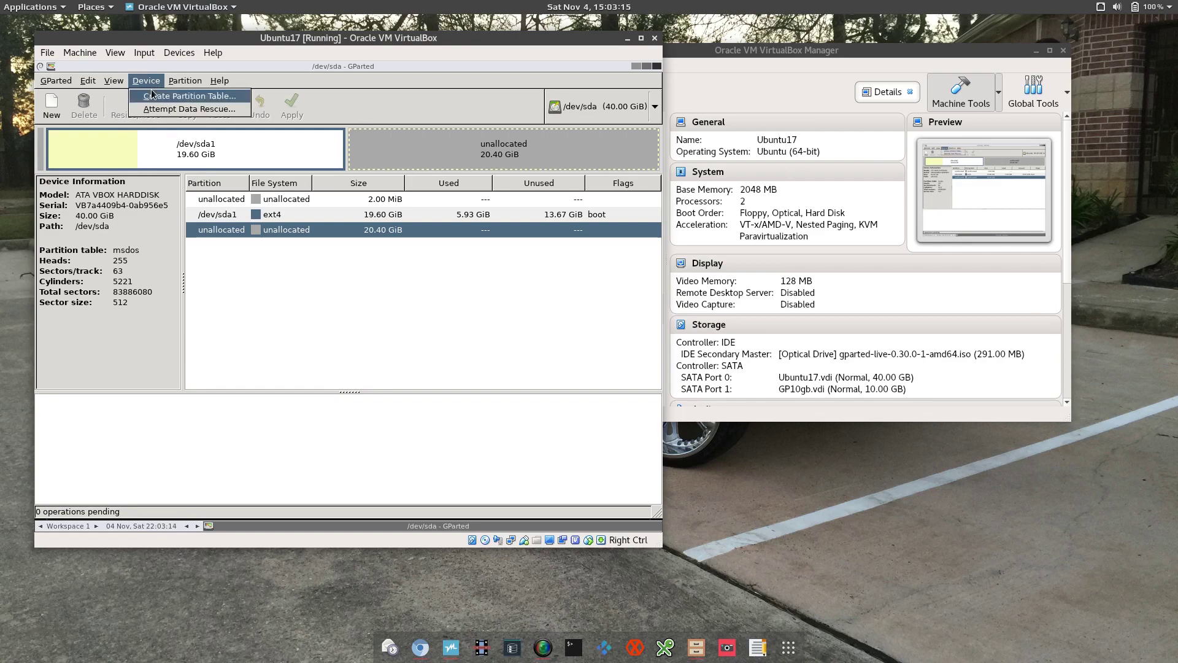
click(355, 70)
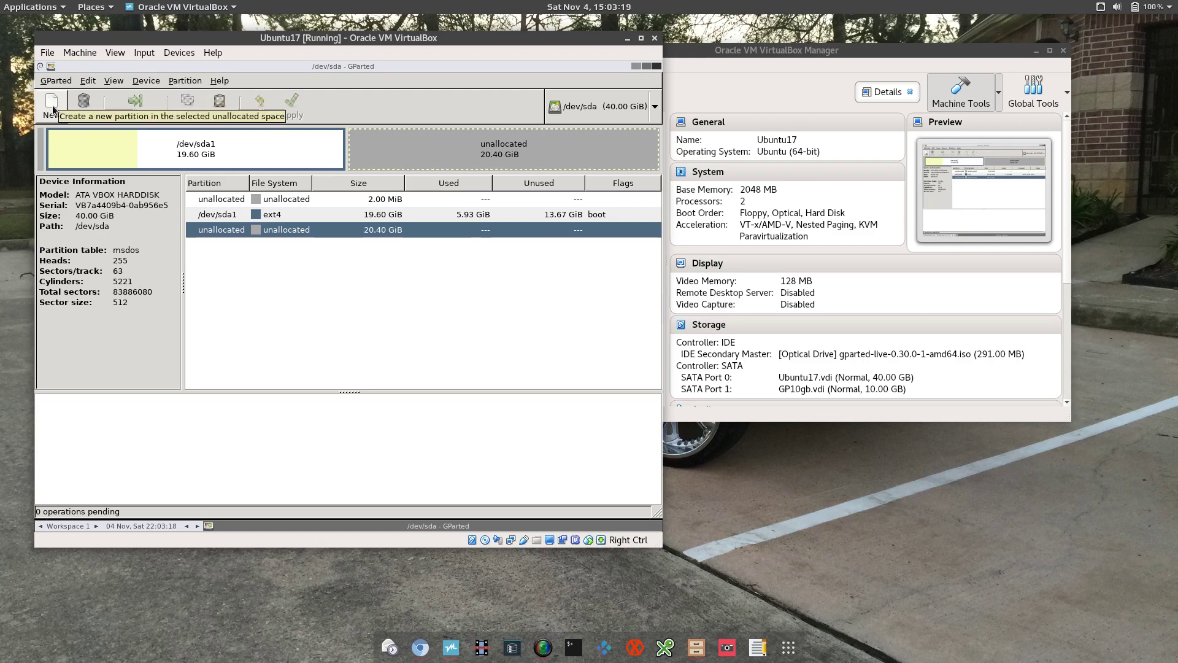
click(153, 84)
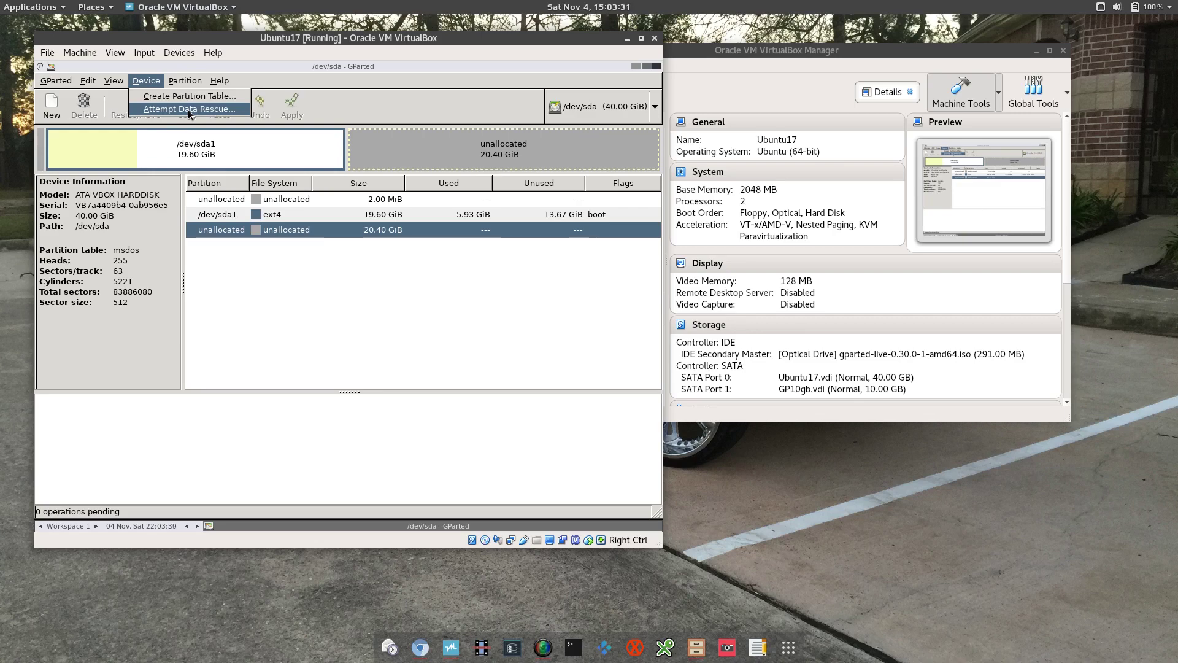
mouse_move(186, 86)
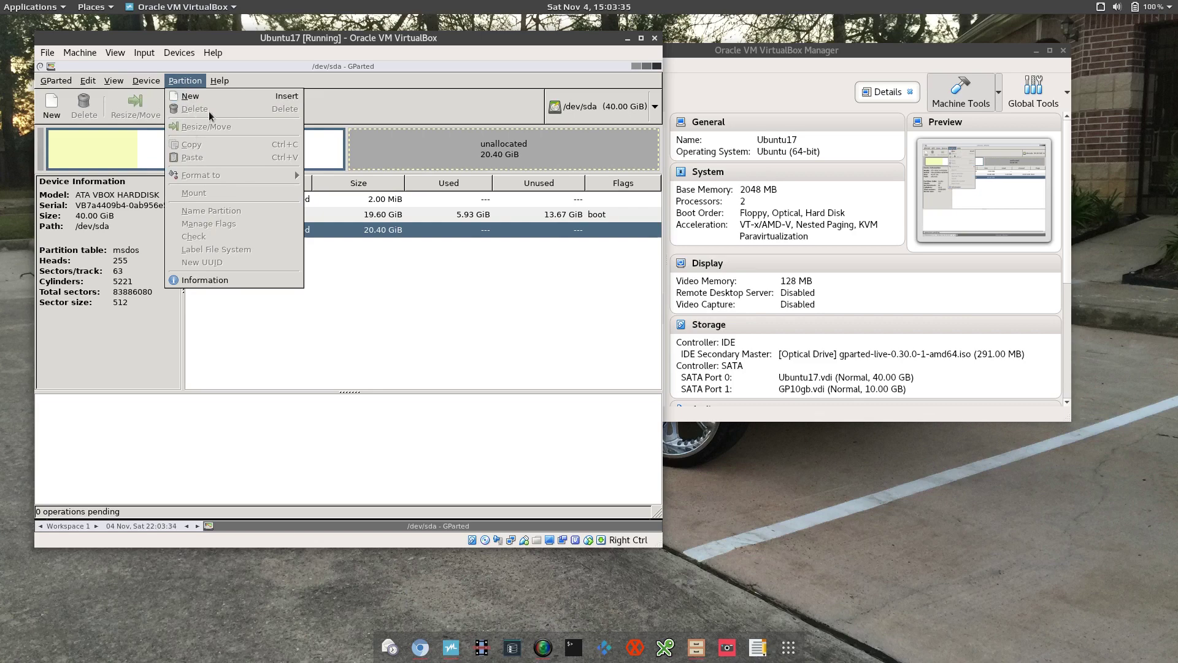
key(Left)
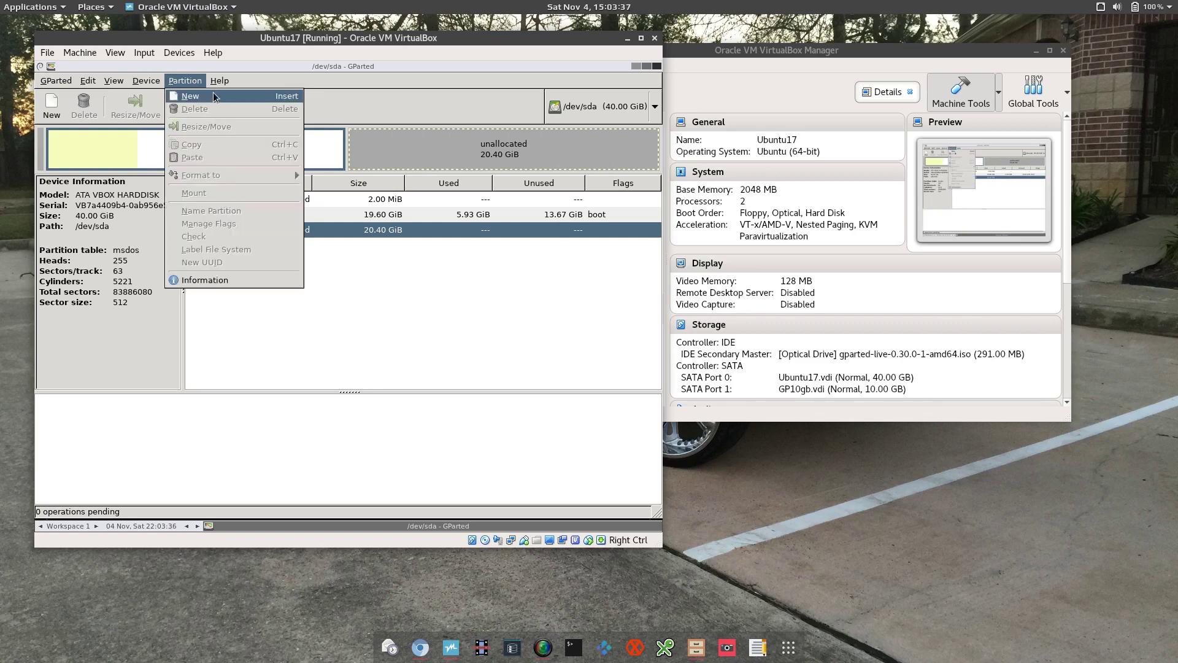
mouse_move(222, 85)
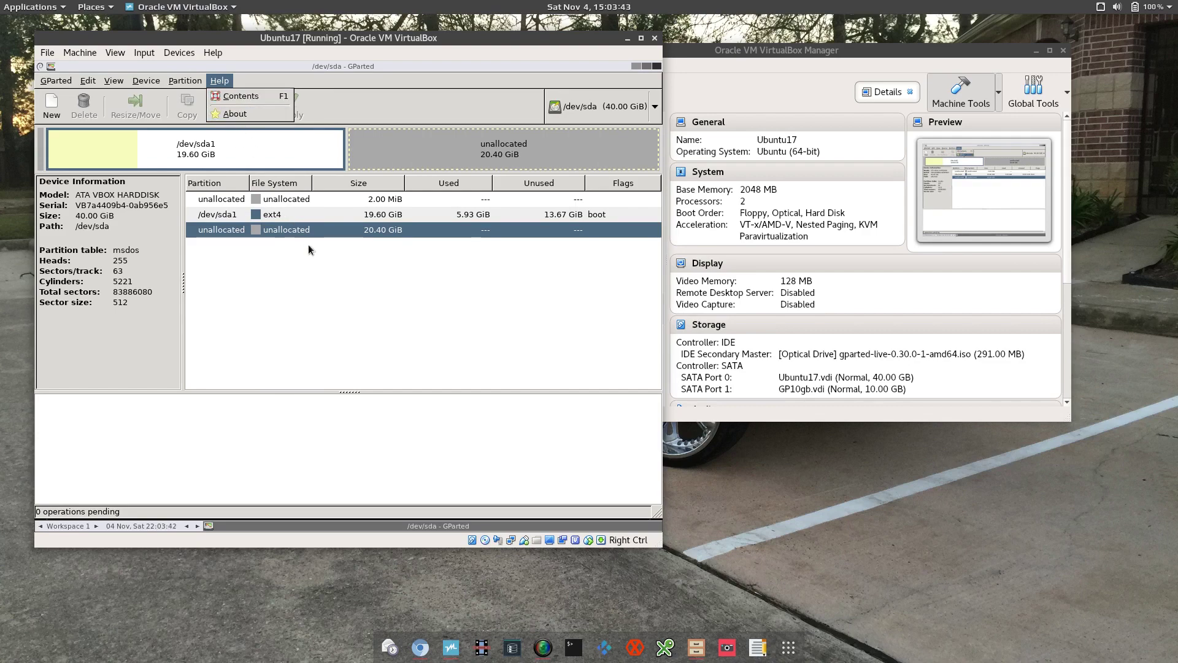
click(383, 282)
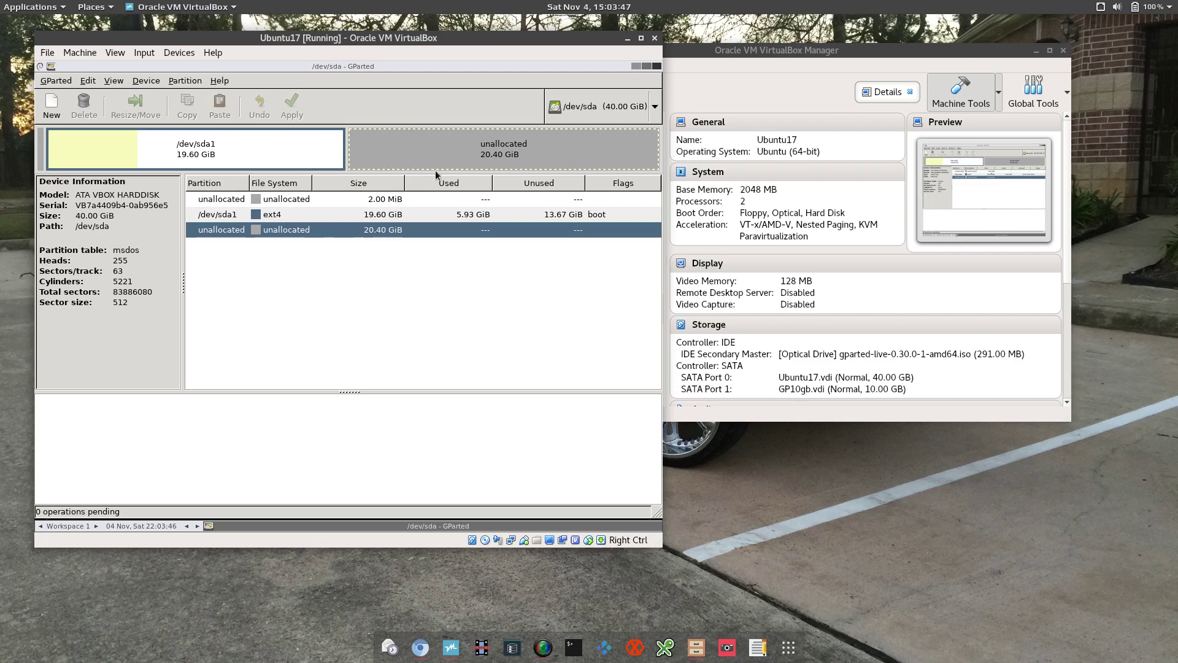
click(205, 147)
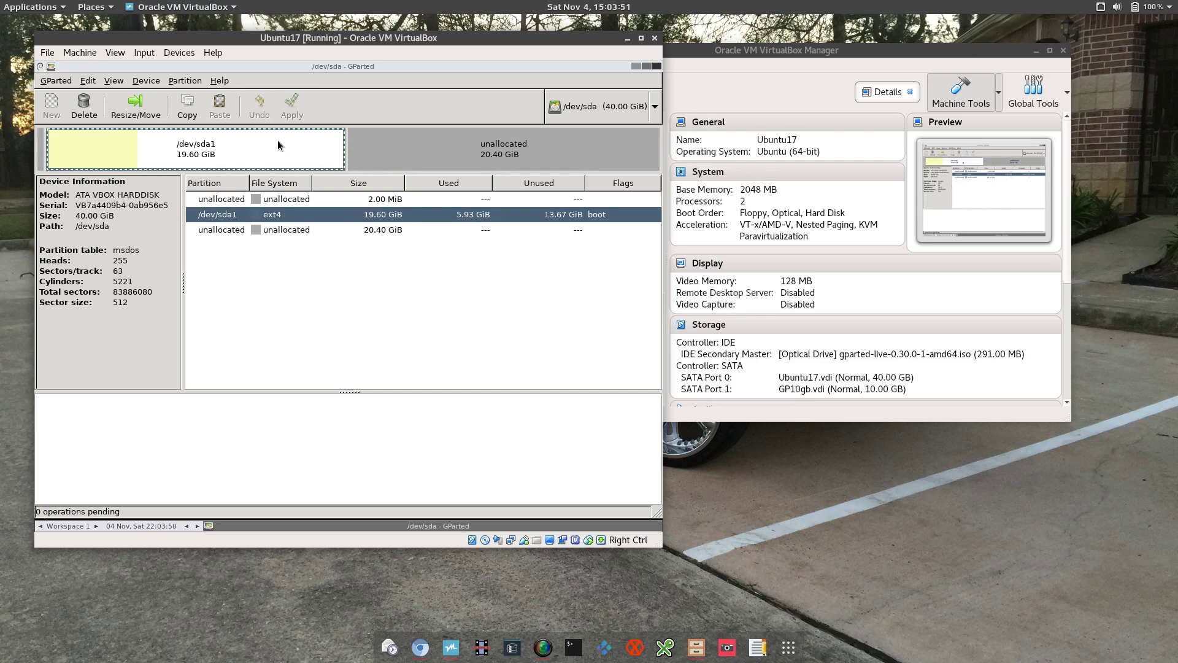
right_click(304, 216)
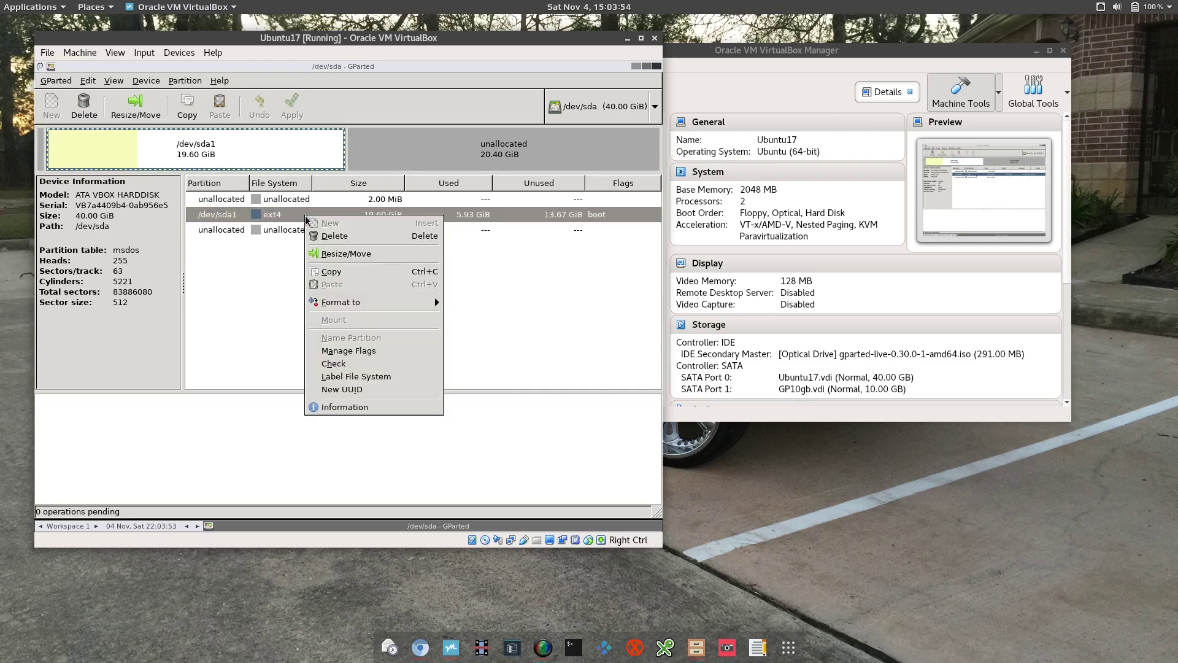
click(347, 254)
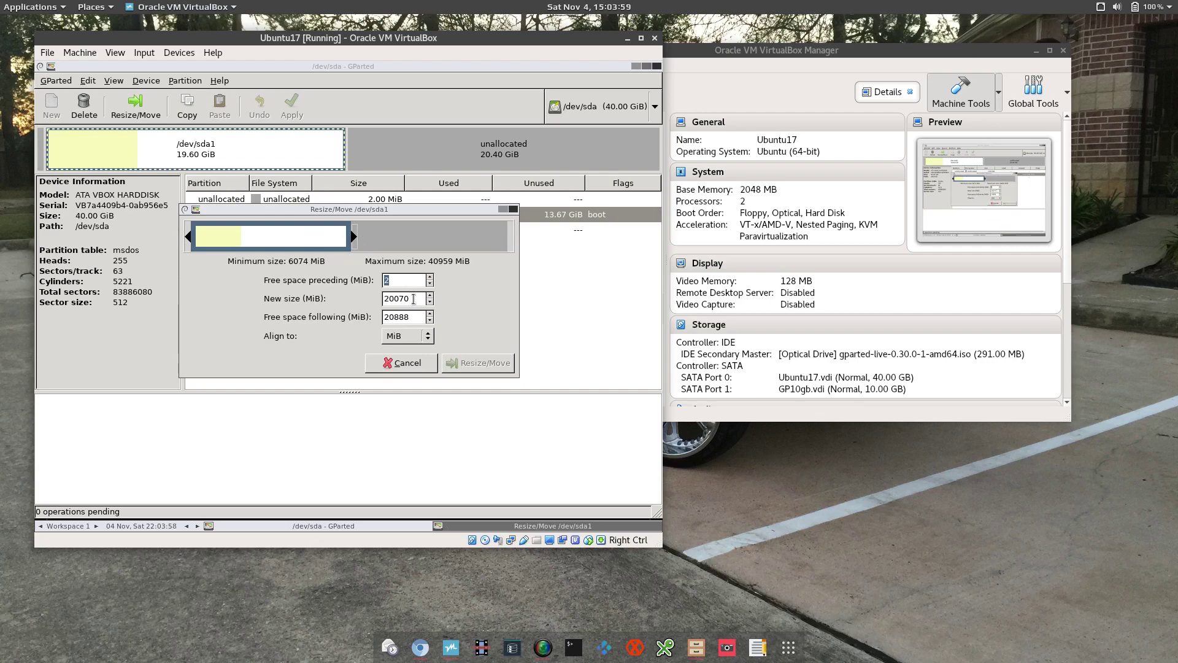
click(402, 364)
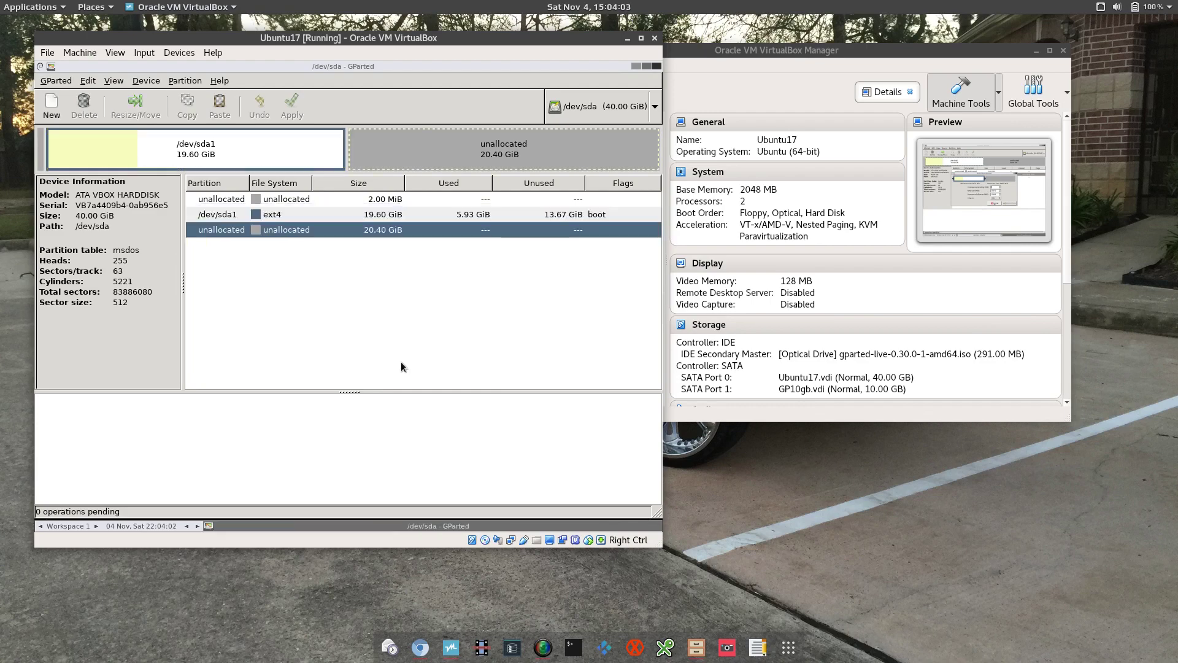
click(293, 218)
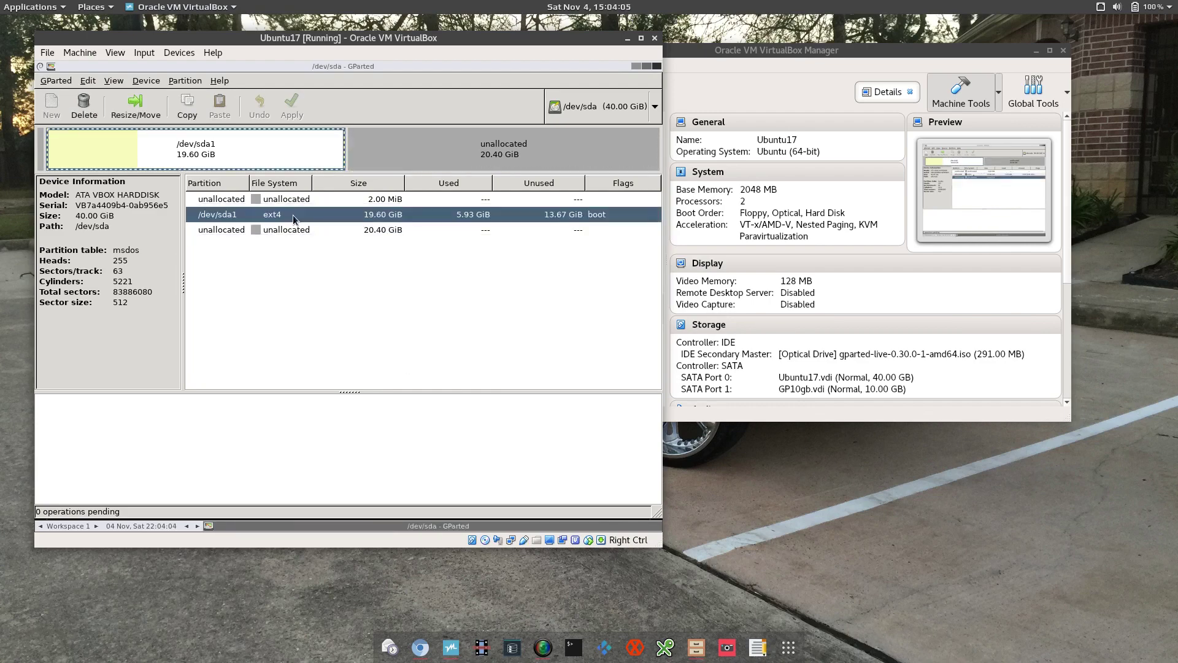
right_click(293, 219)
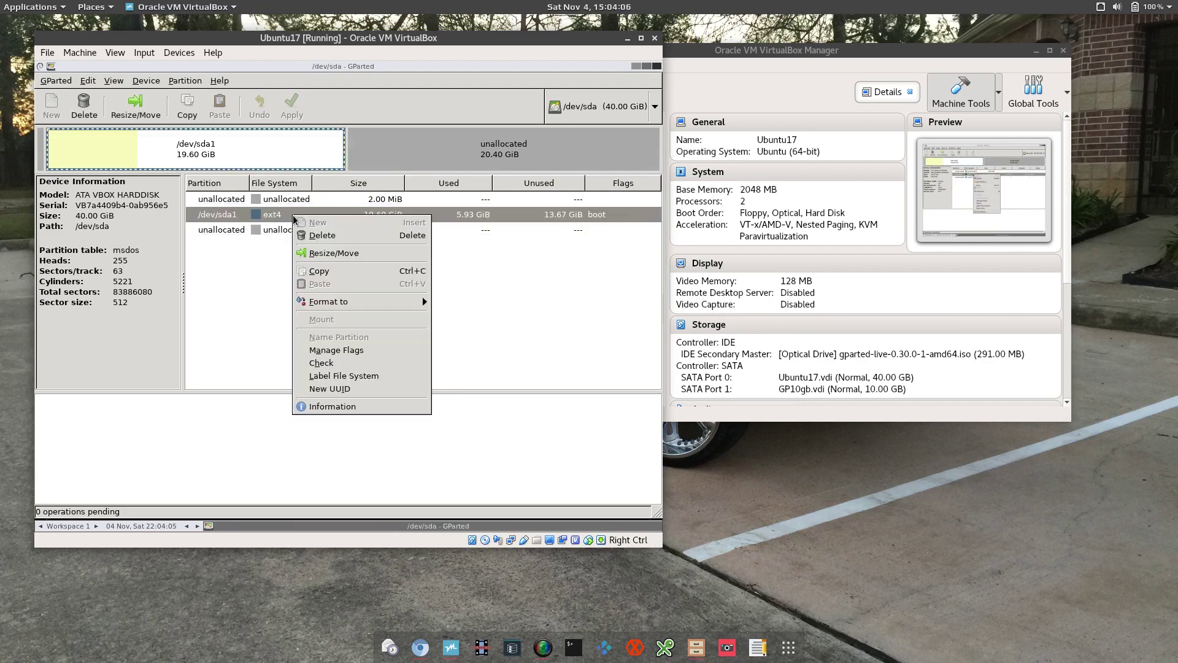
click(259, 283)
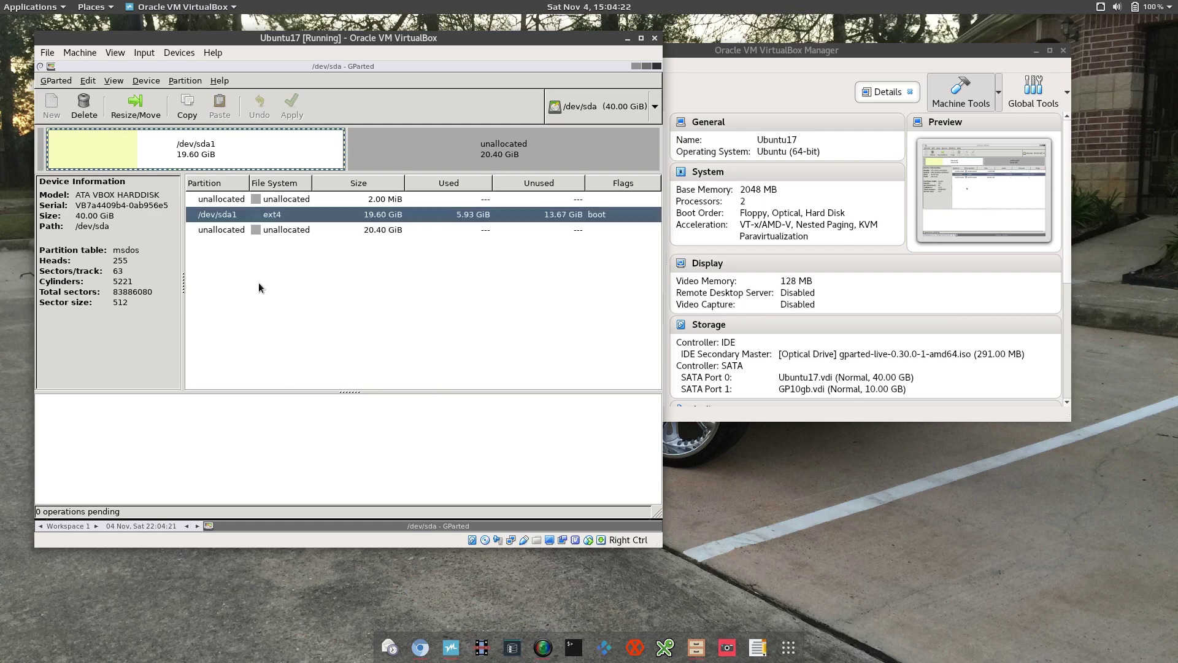
click(291, 232)
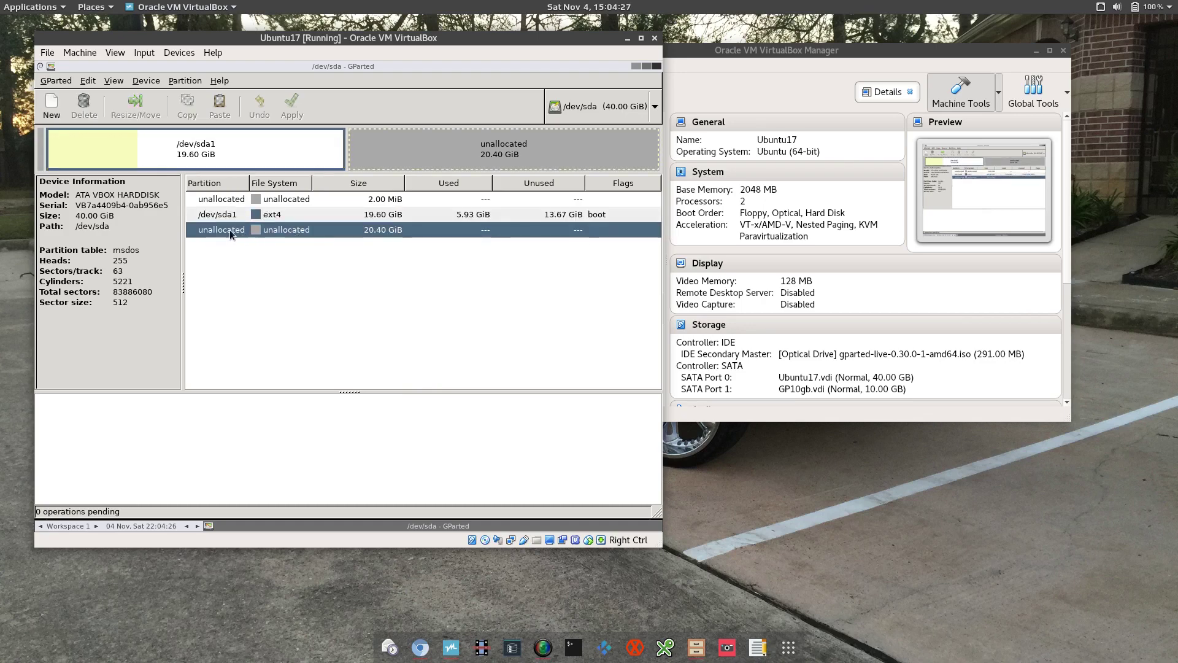
- Queue a new 20.40 GiB ext4 primary partition labelled 'Extention' in the unallocated space
right_click(289, 232)
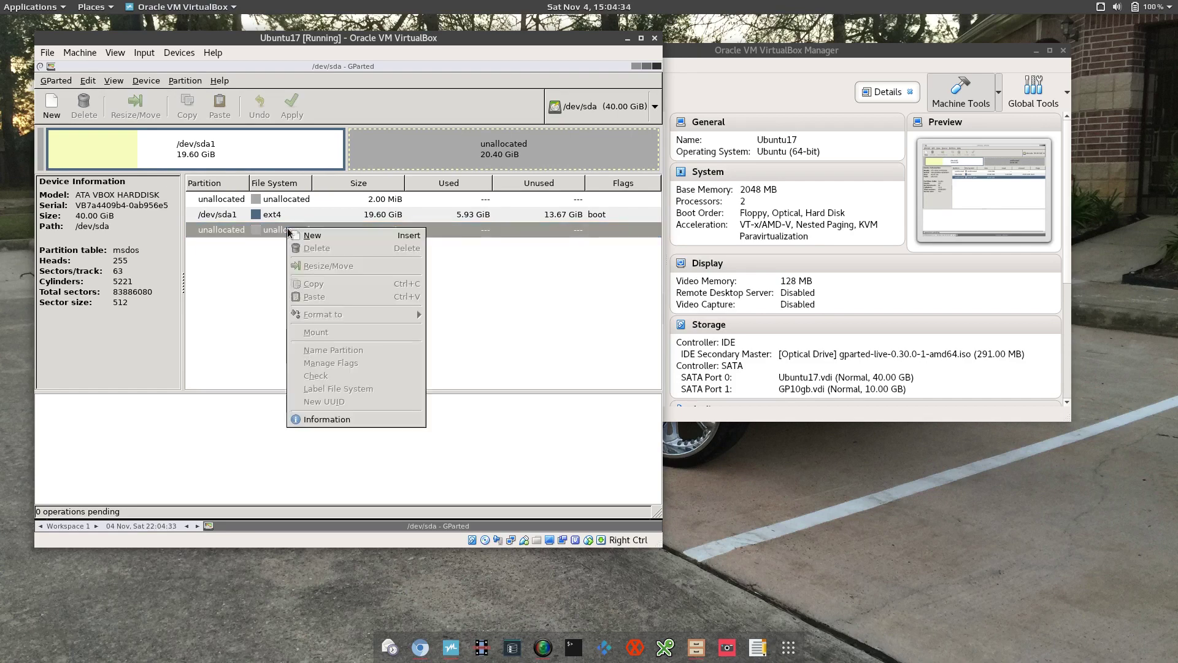
click(327, 237)
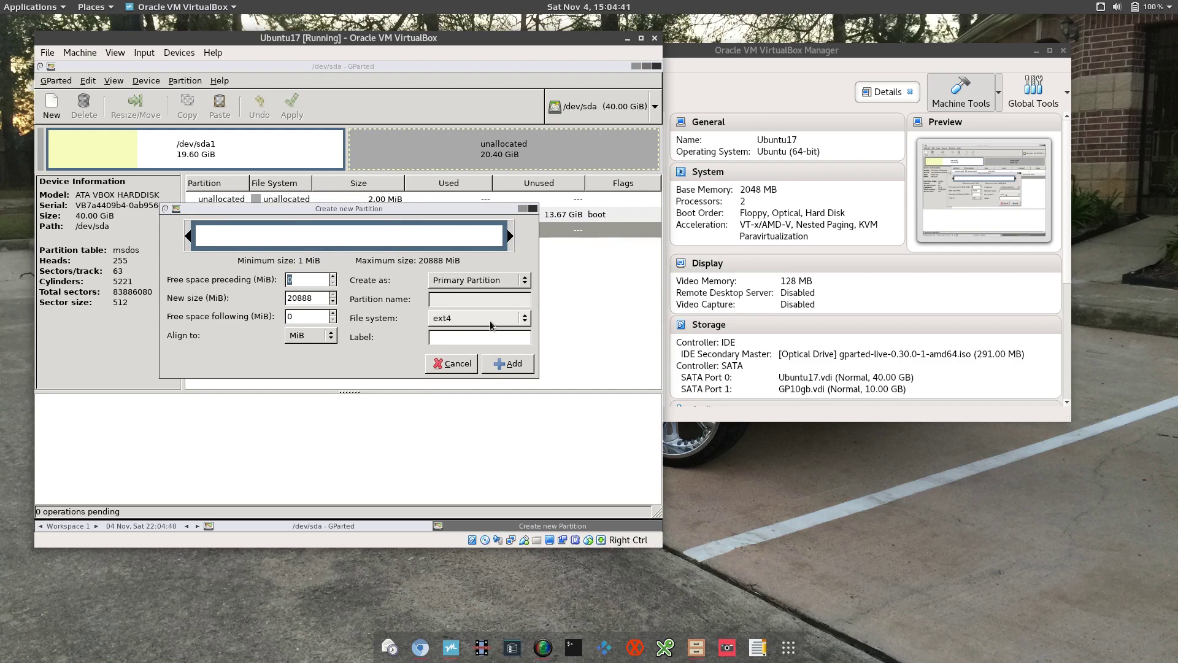
click(460, 340)
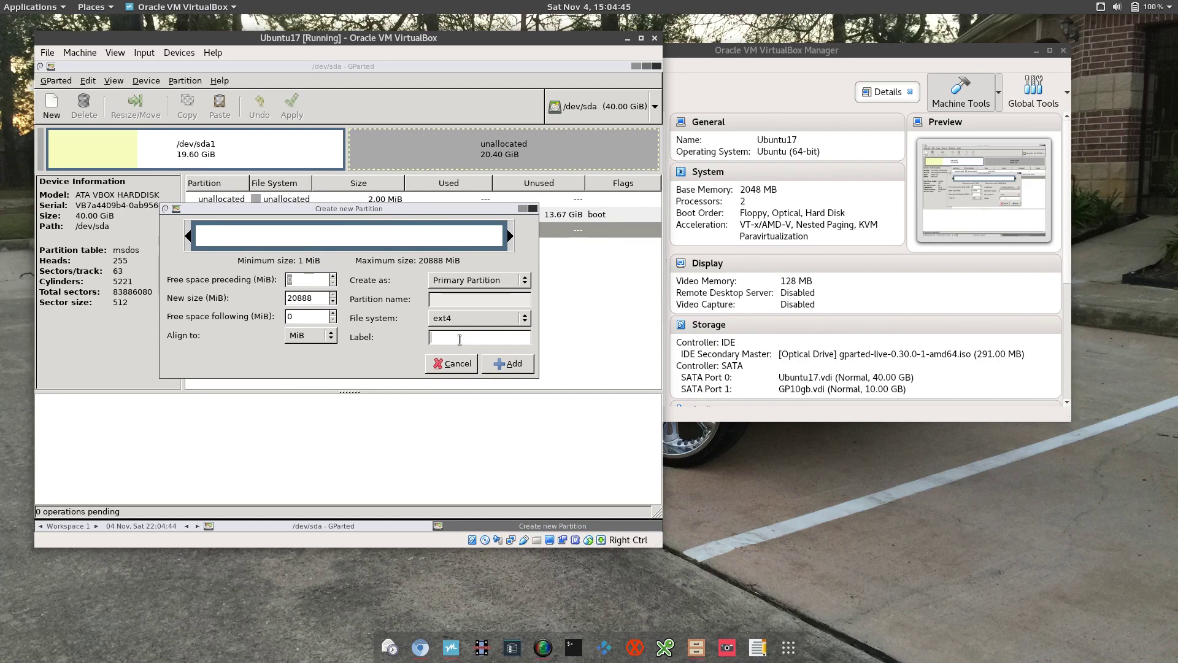
text(Extention)
click(439, 338)
text(s)
key(BackSpace)
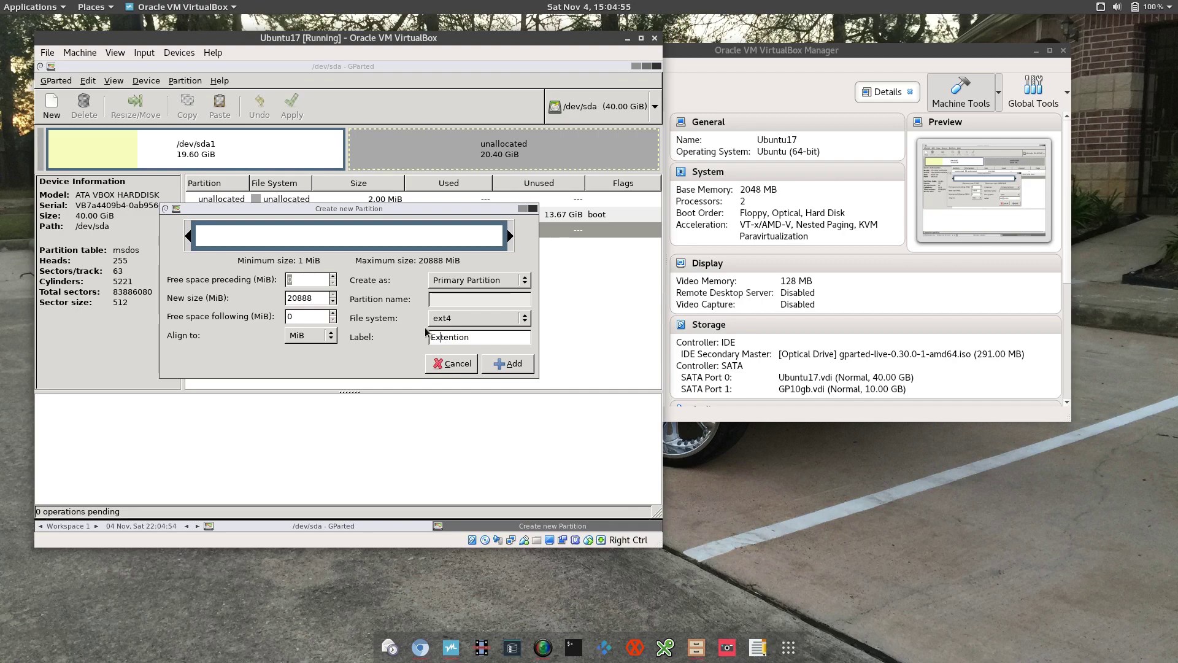
click(511, 364)
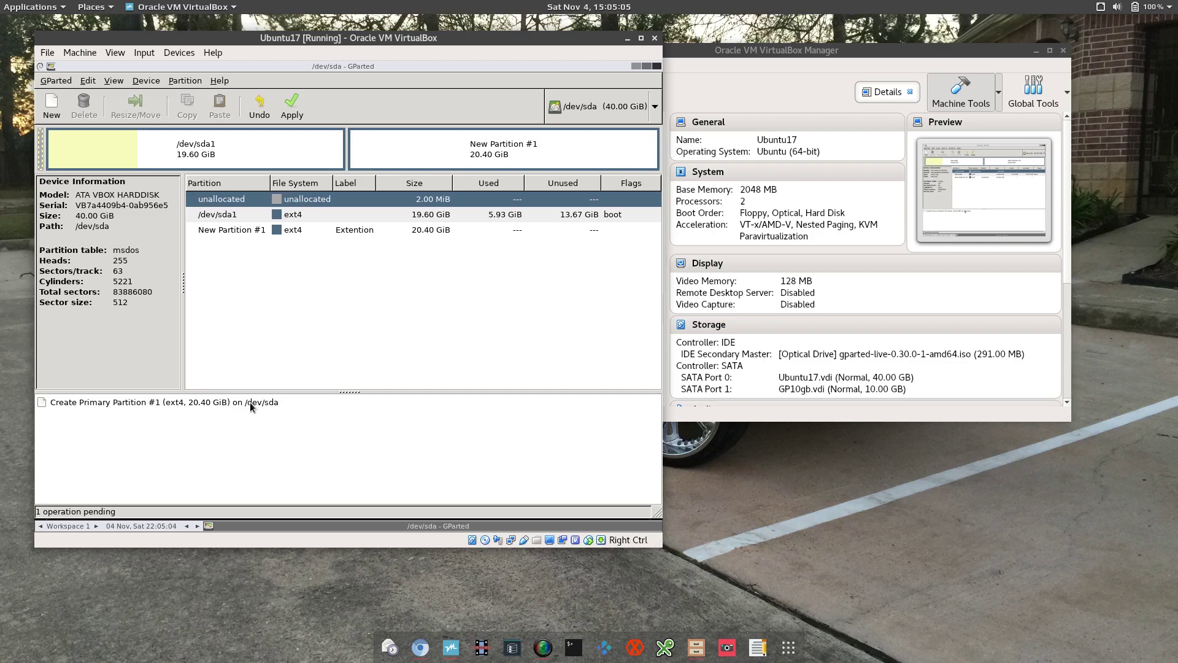
- Apply the queued operation, review its details, and select the new /dev/sda2 partition
click(301, 109)
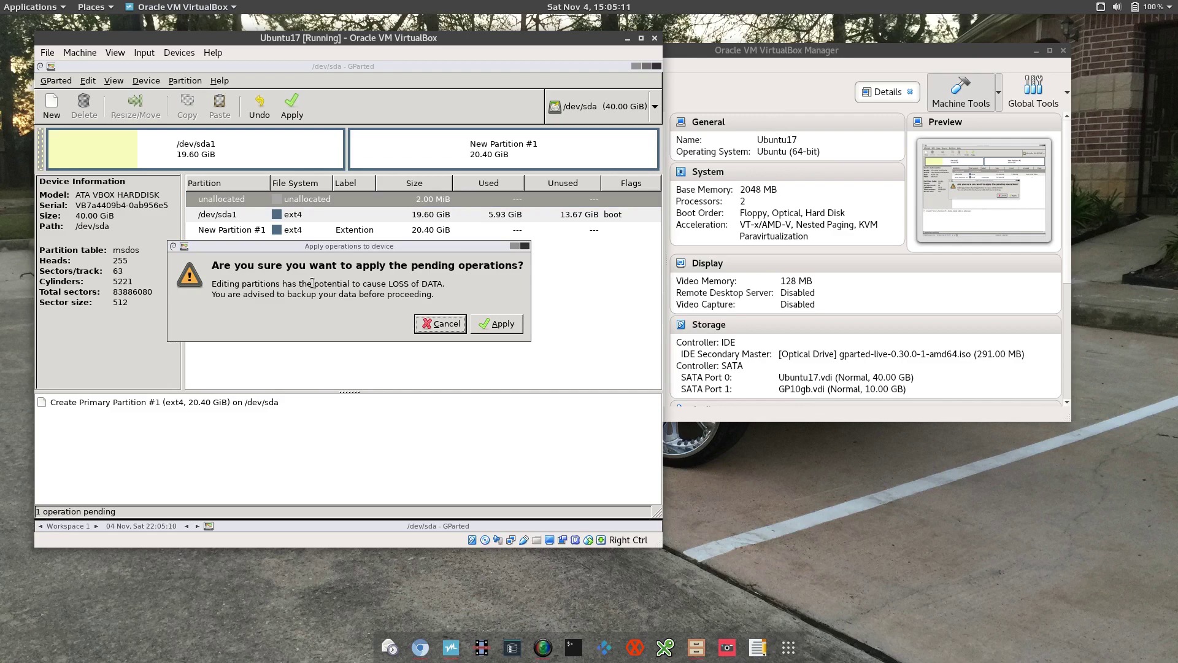
click(497, 325)
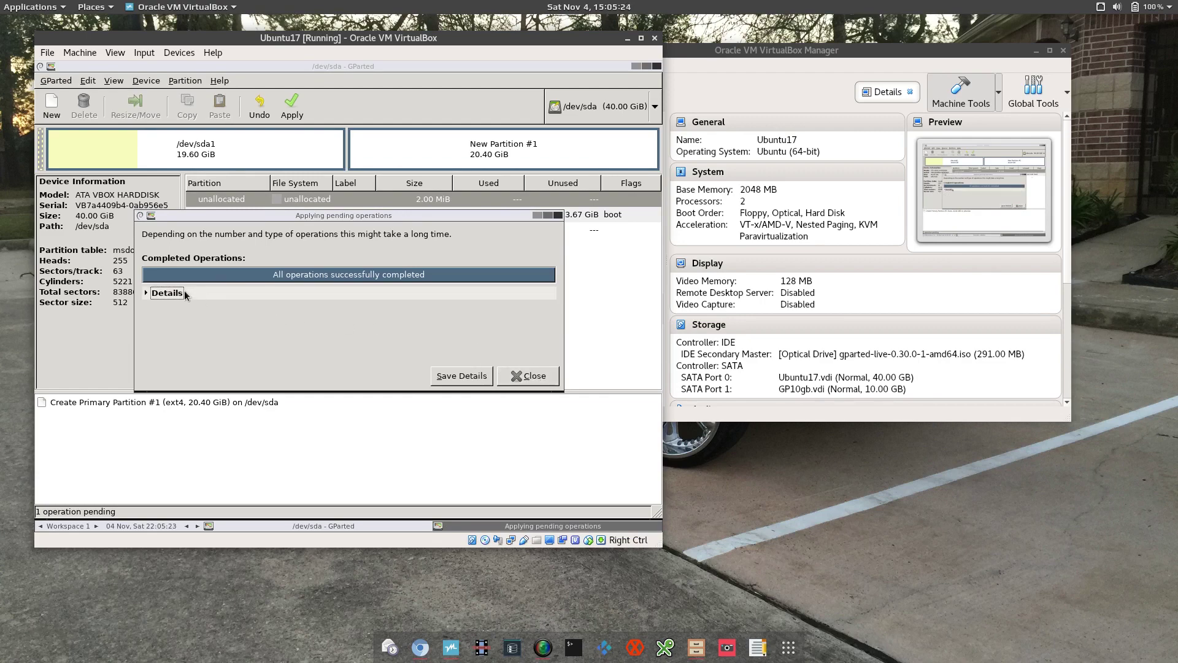
click(204, 293)
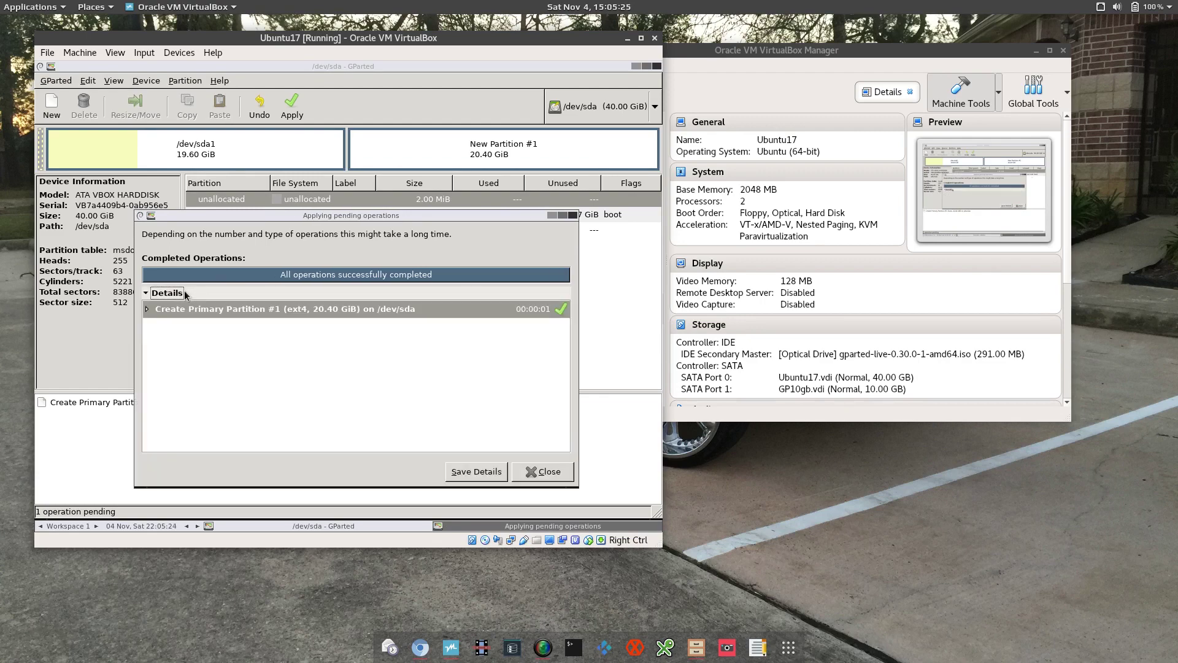
click(543, 471)
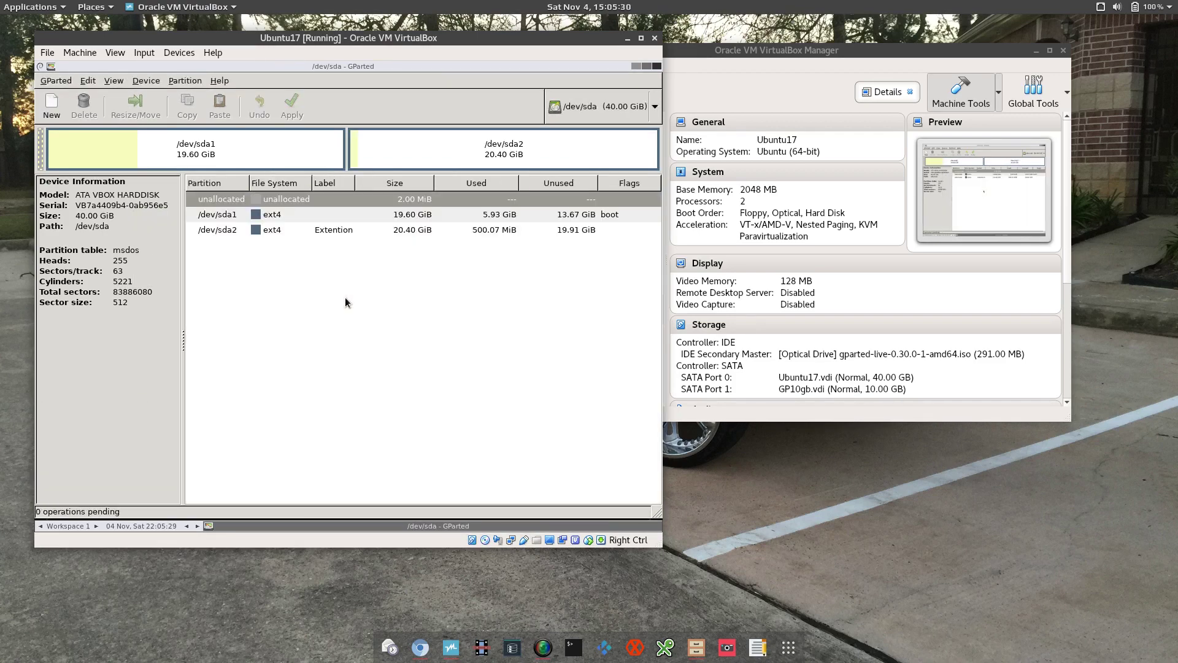
click(294, 232)
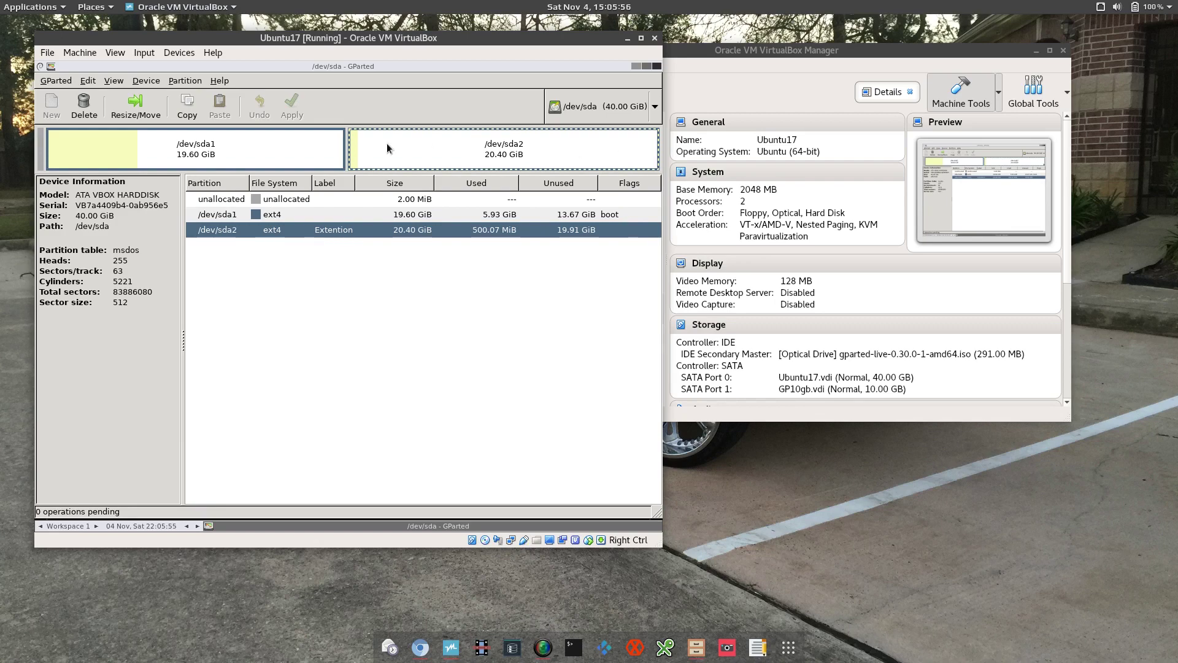
- Switch the device view to the 10 GiB /dev/sdb and back to /dev/sda
click(654, 108)
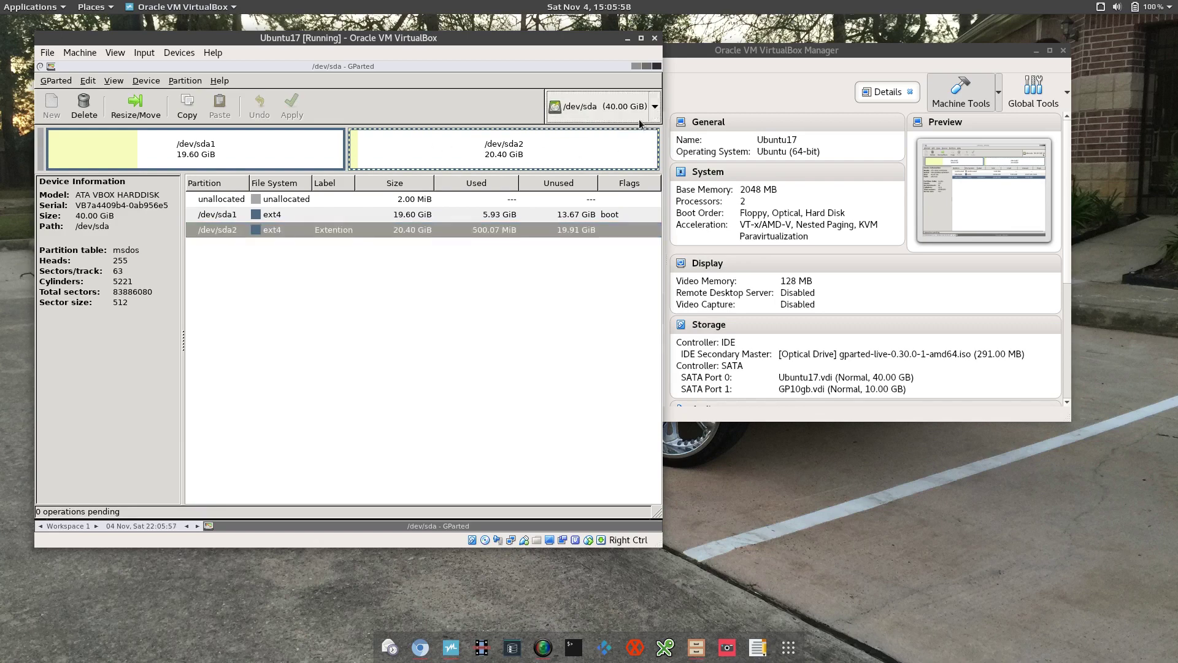
click(635, 125)
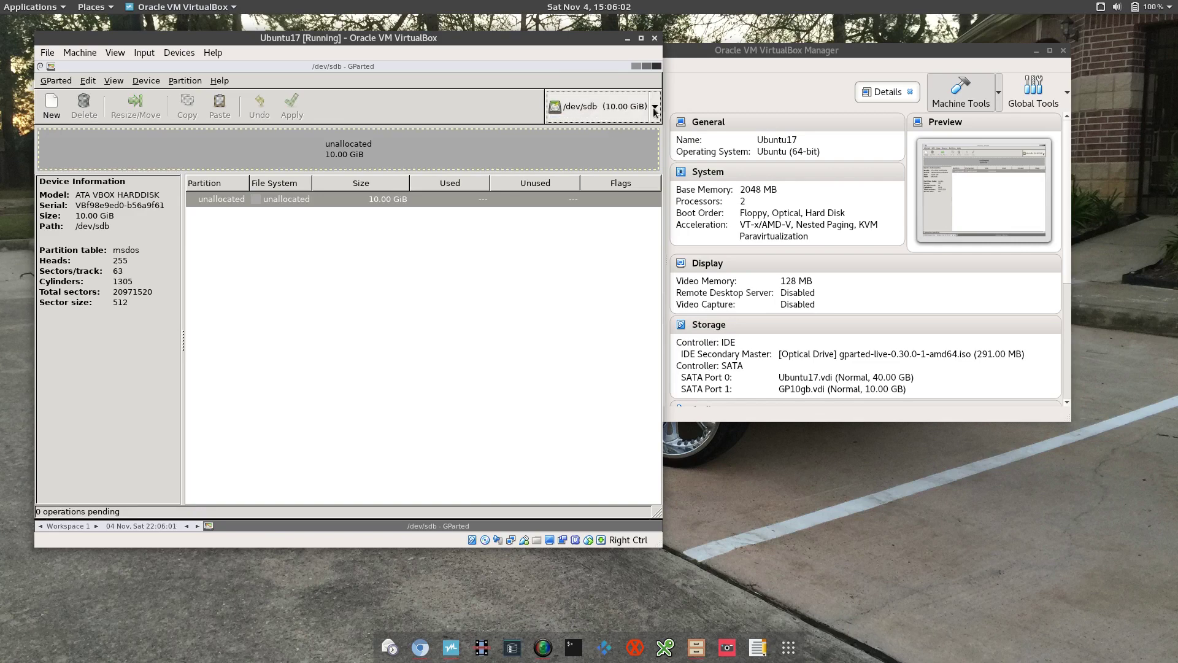
click(652, 110)
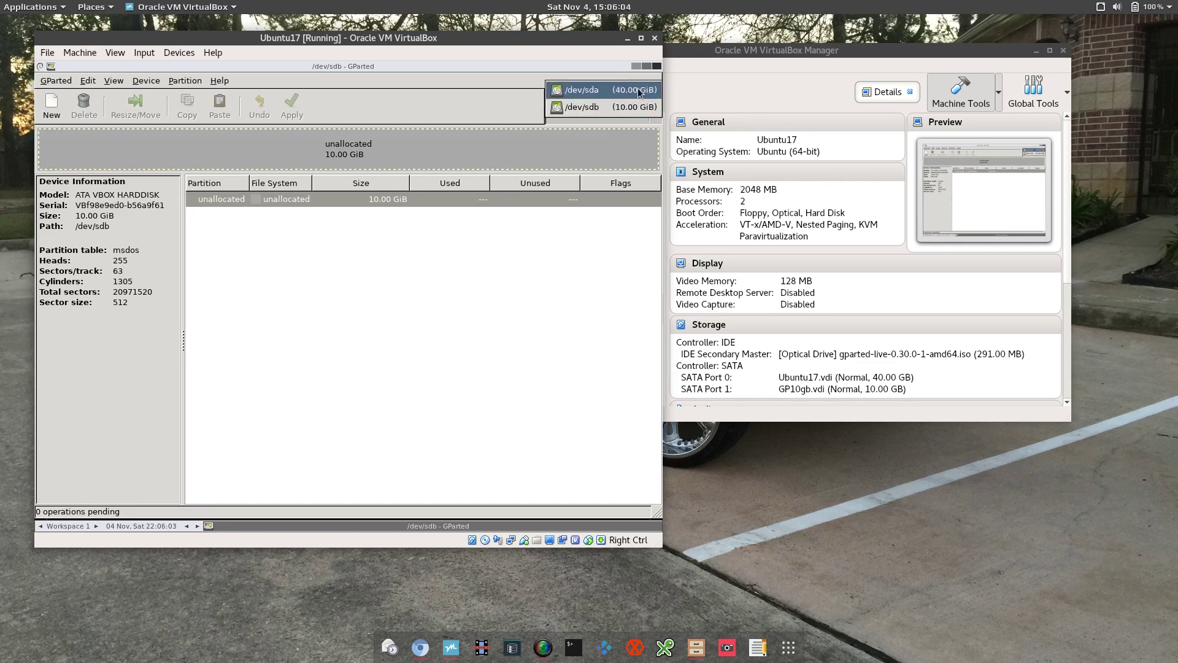
click(633, 92)
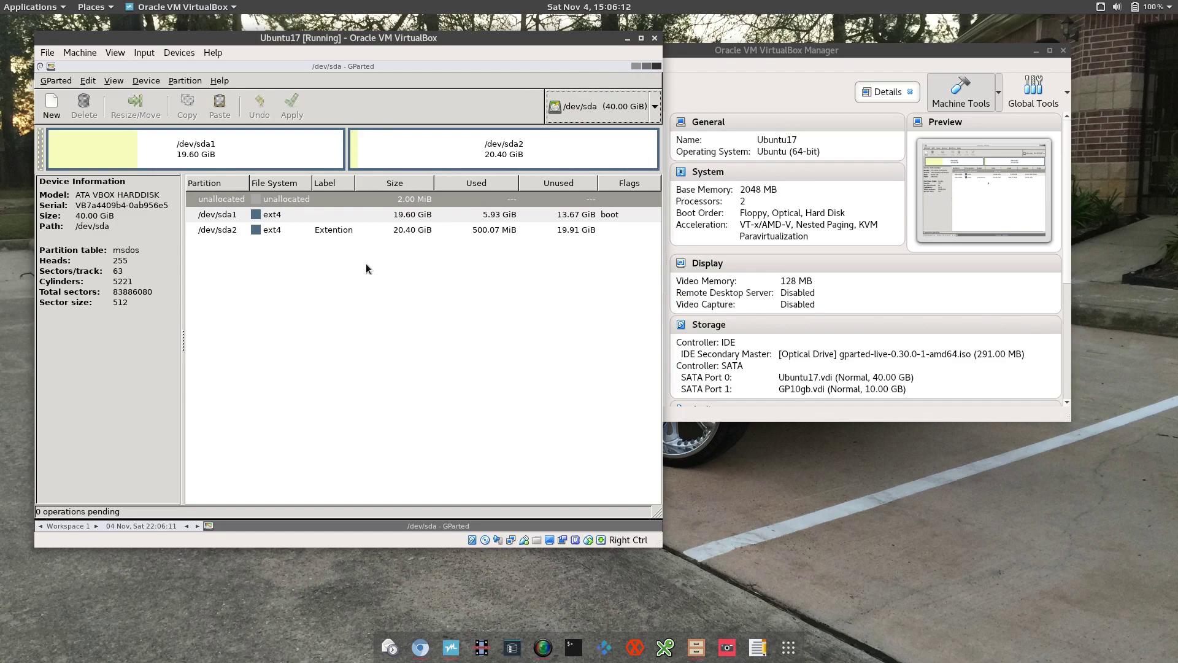
- Close GParted and shut down the live session, powering off the Ubuntu17 VM
click(653, 66)
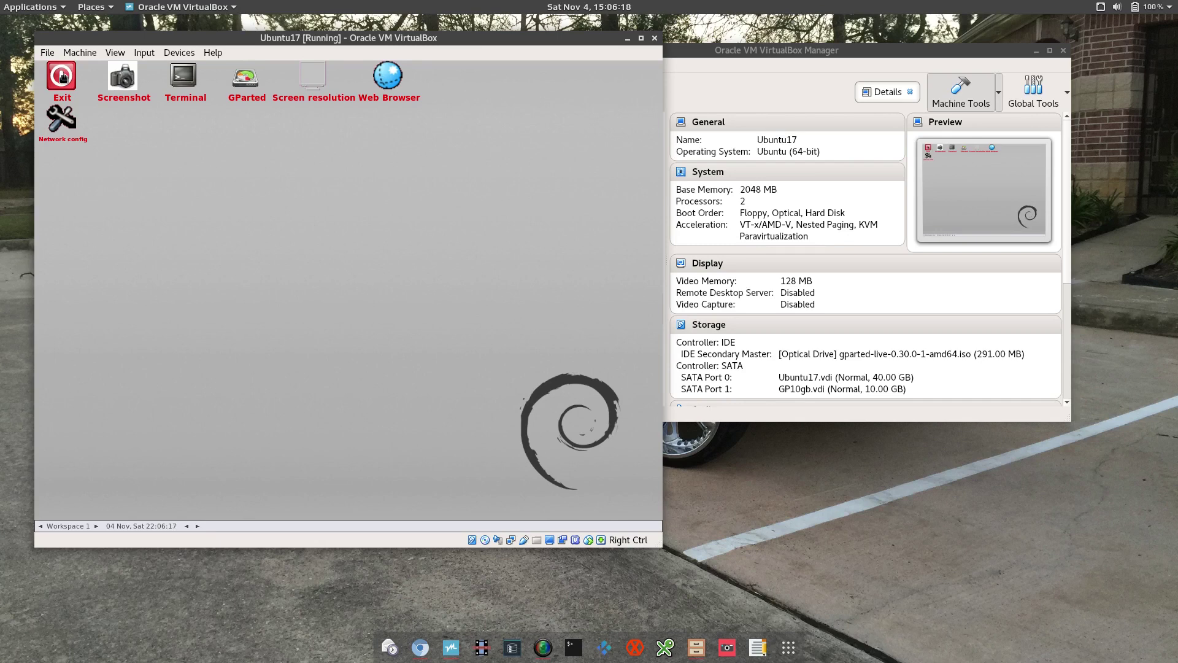
click(61, 76)
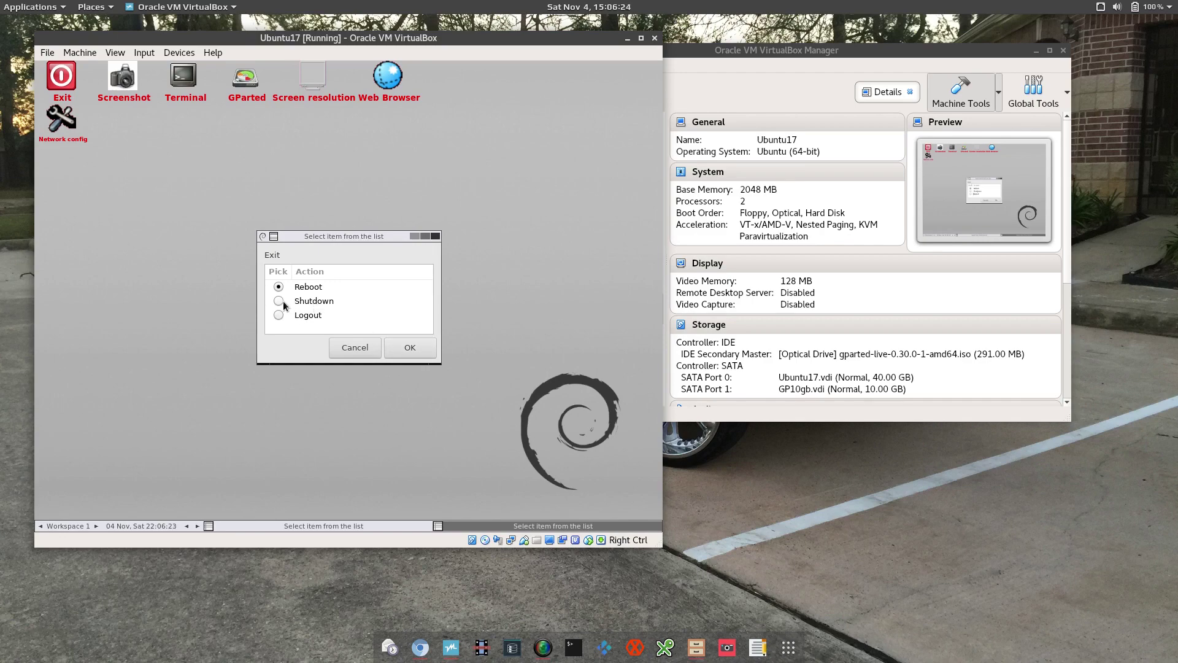
click(416, 347)
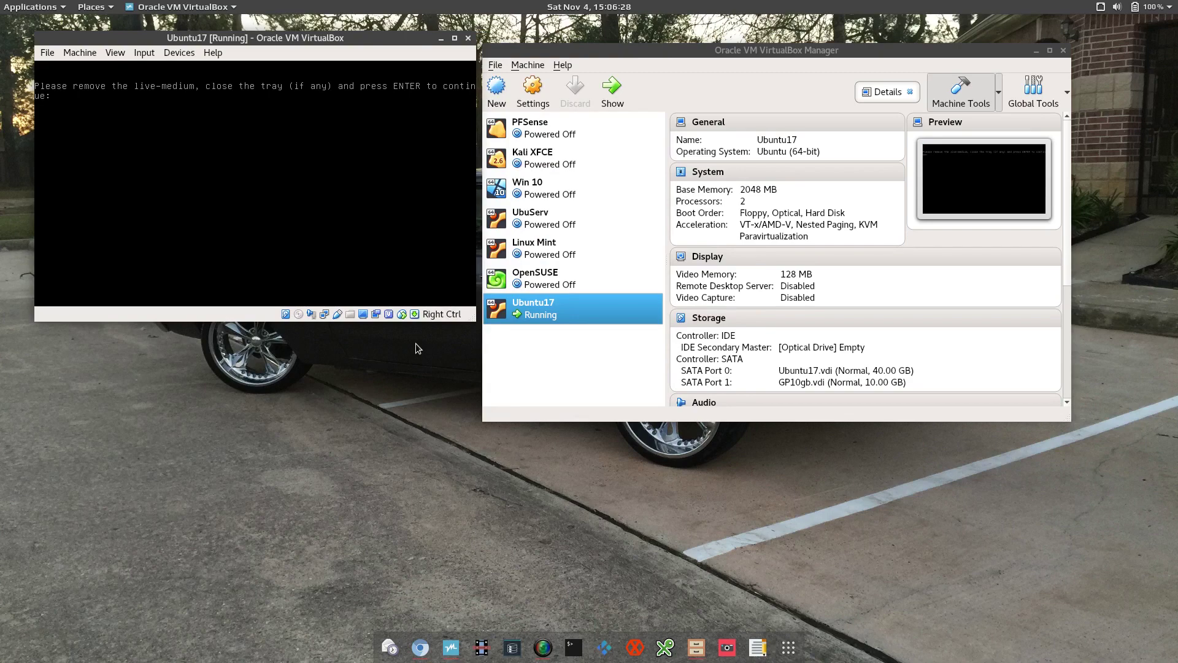
key(Return)
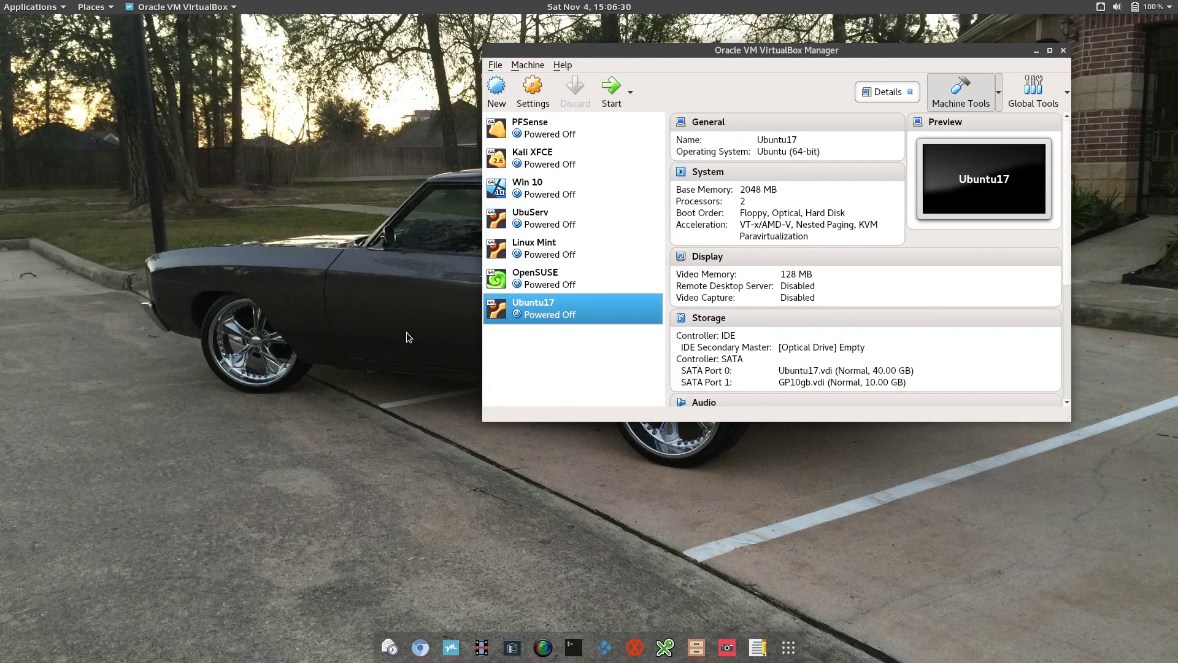
- Boot Ubuntu17 from VirtualBox and sign in to the user account with its password
double_click(544, 311)
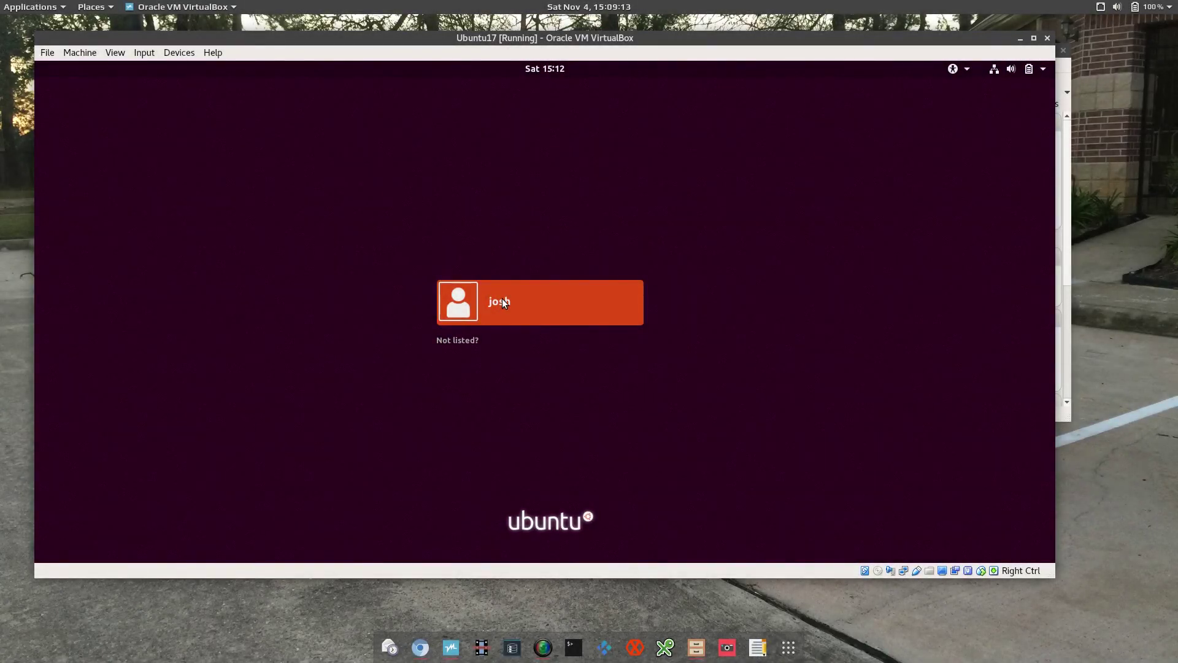
click(500, 300)
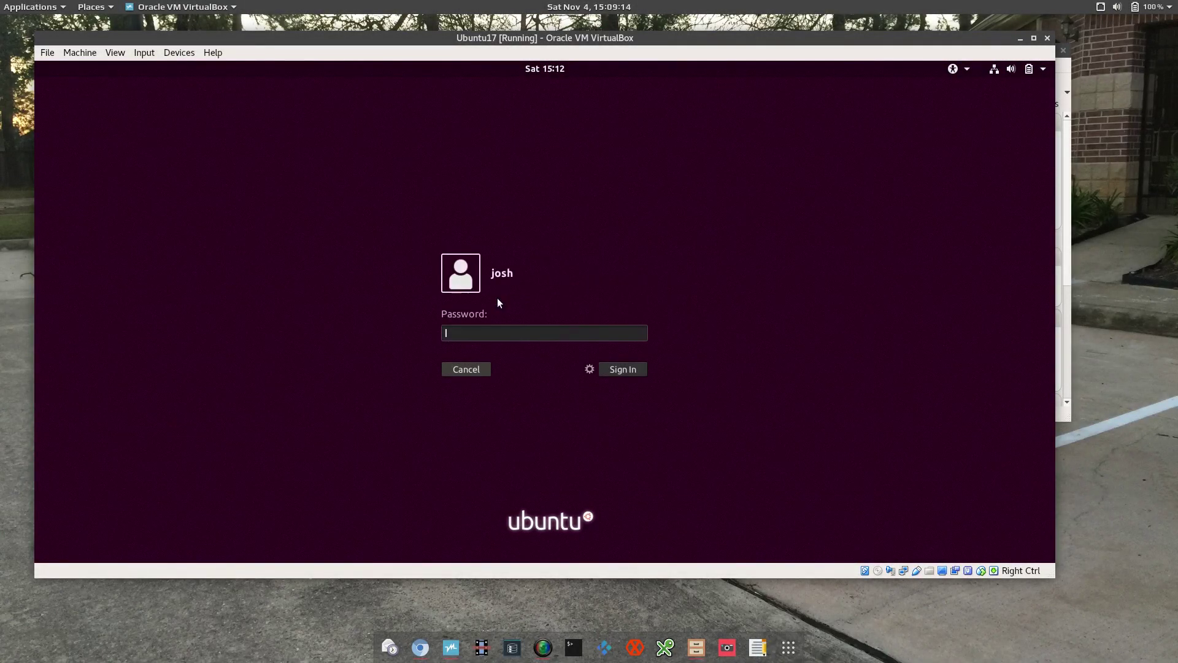
text(•••••)
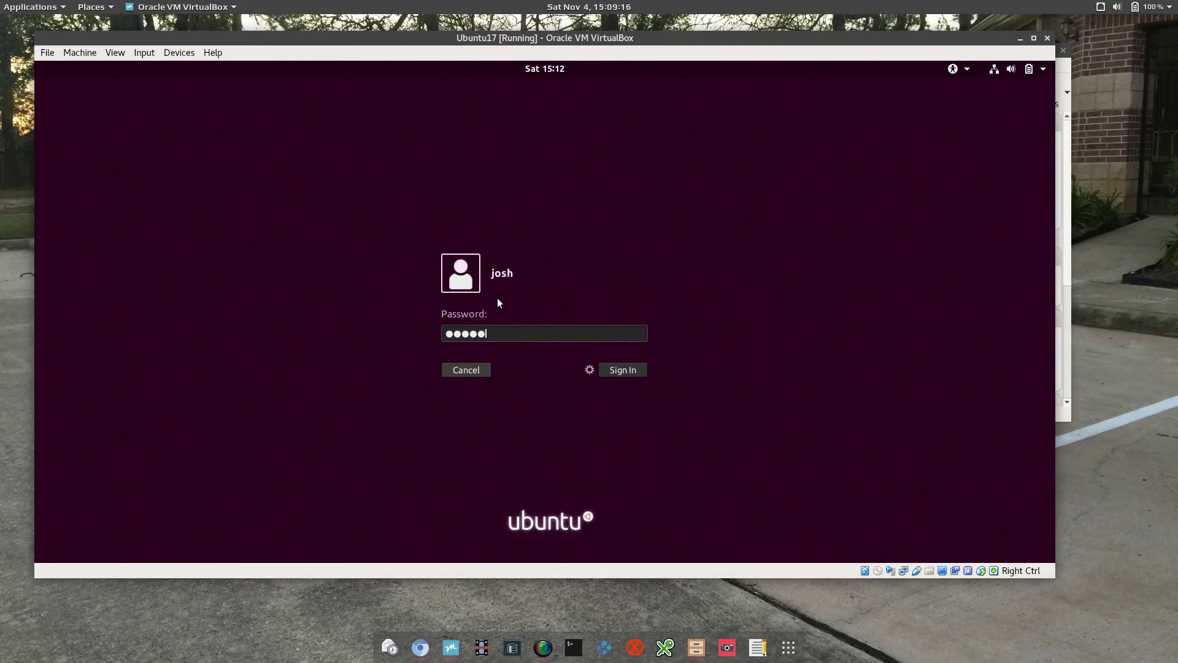
text(••••)
key(Return)
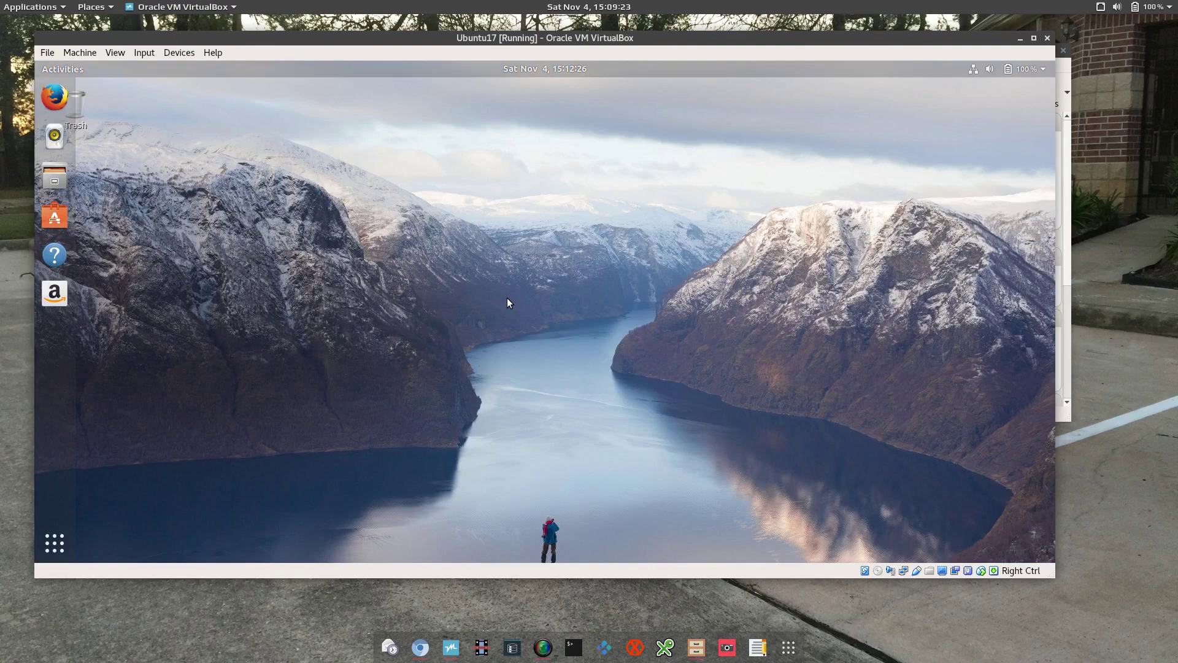
- Search Ubuntu Software for 'gparted' and open the GParted details page
click(57, 216)
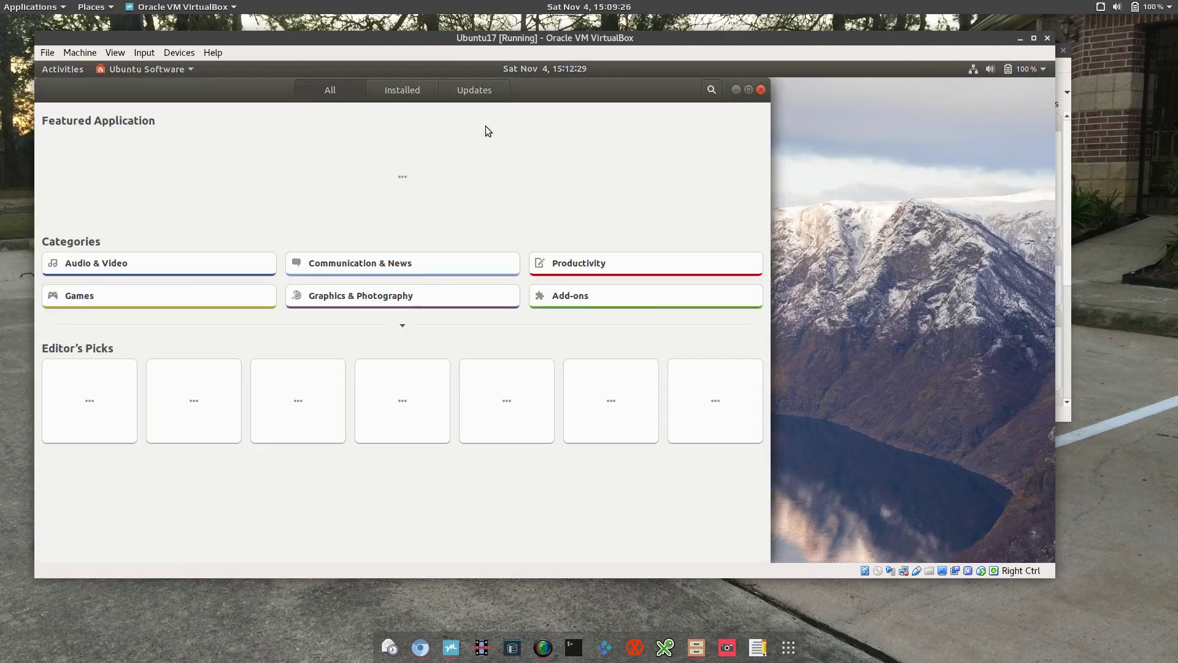
drag(668, 102, 720, 102)
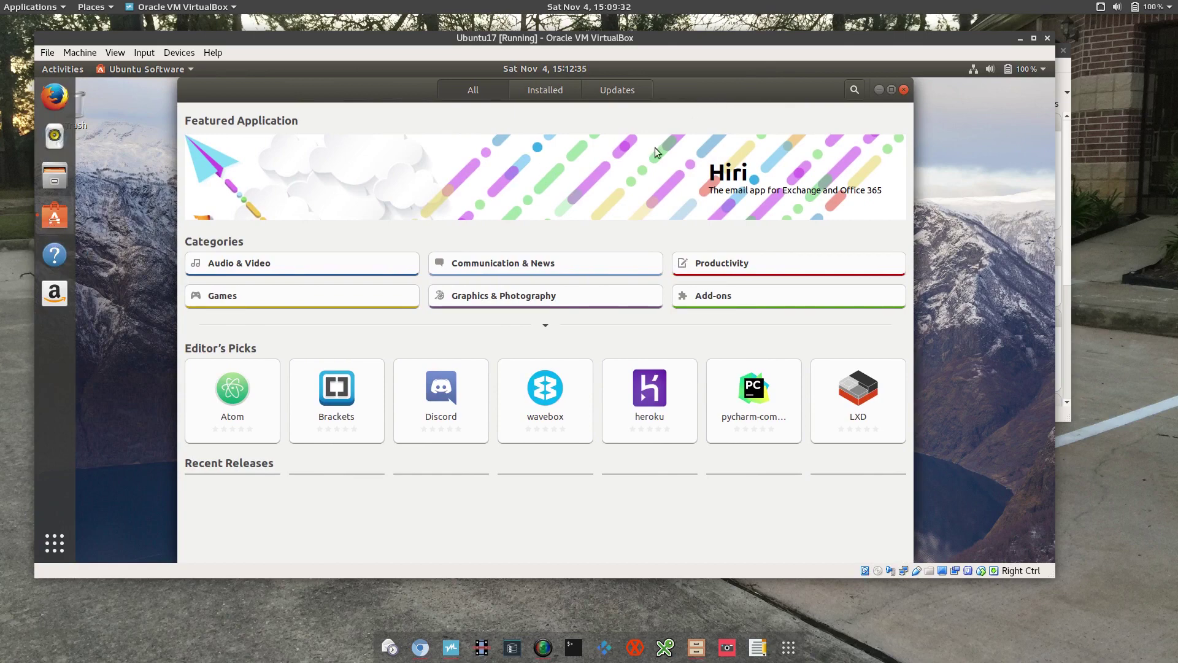
click(854, 90)
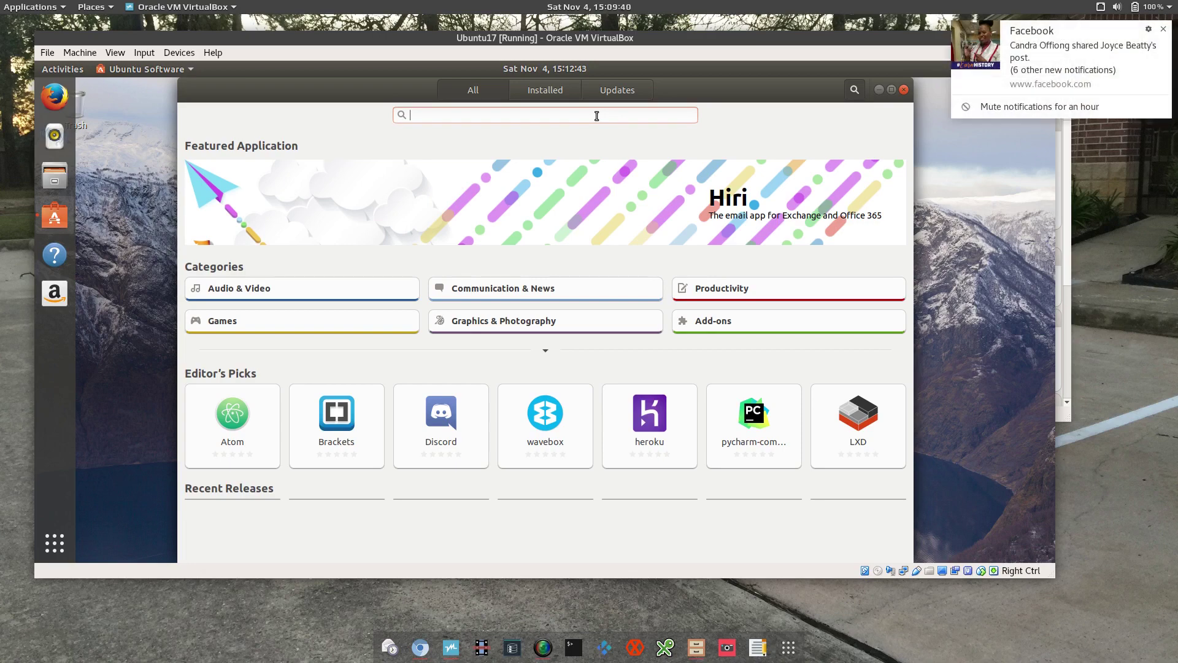
text(g)
key(BackSpace)
text(gparted)
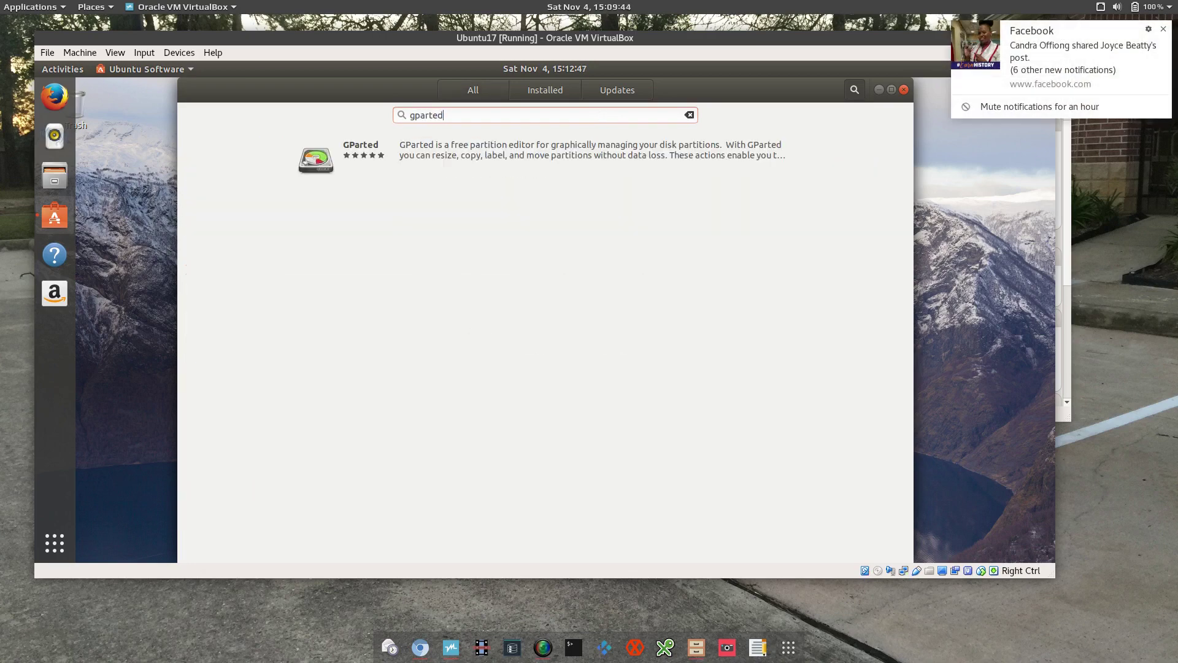
click(441, 151)
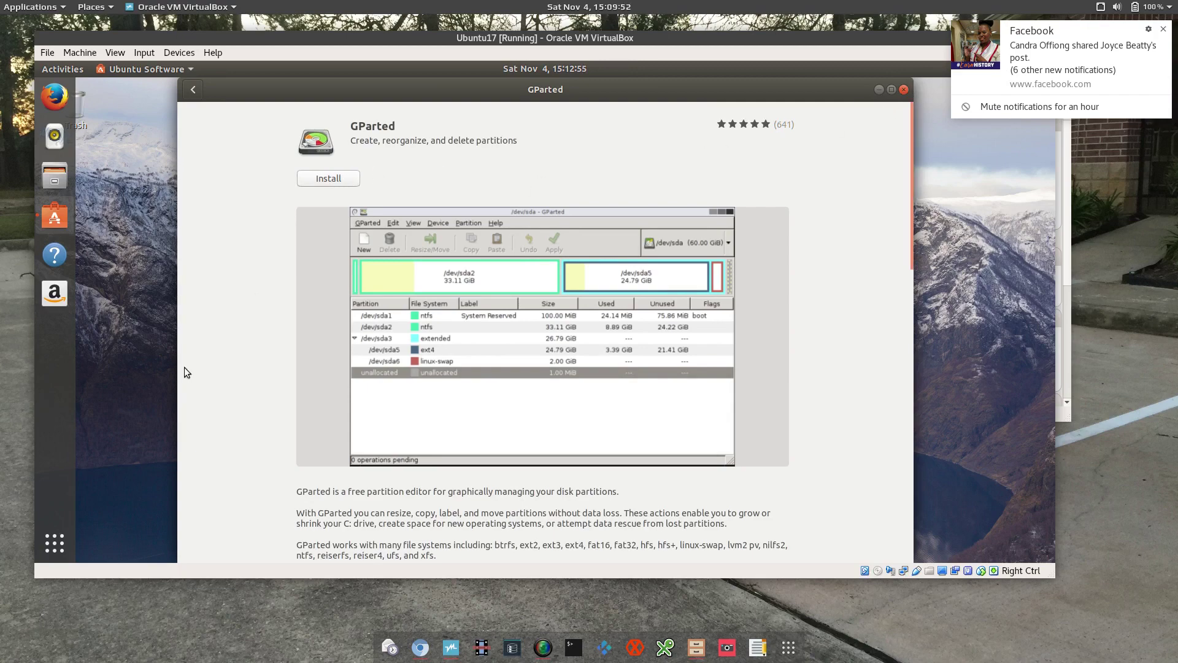
- Launch Terminal from the applications overview
click(54, 542)
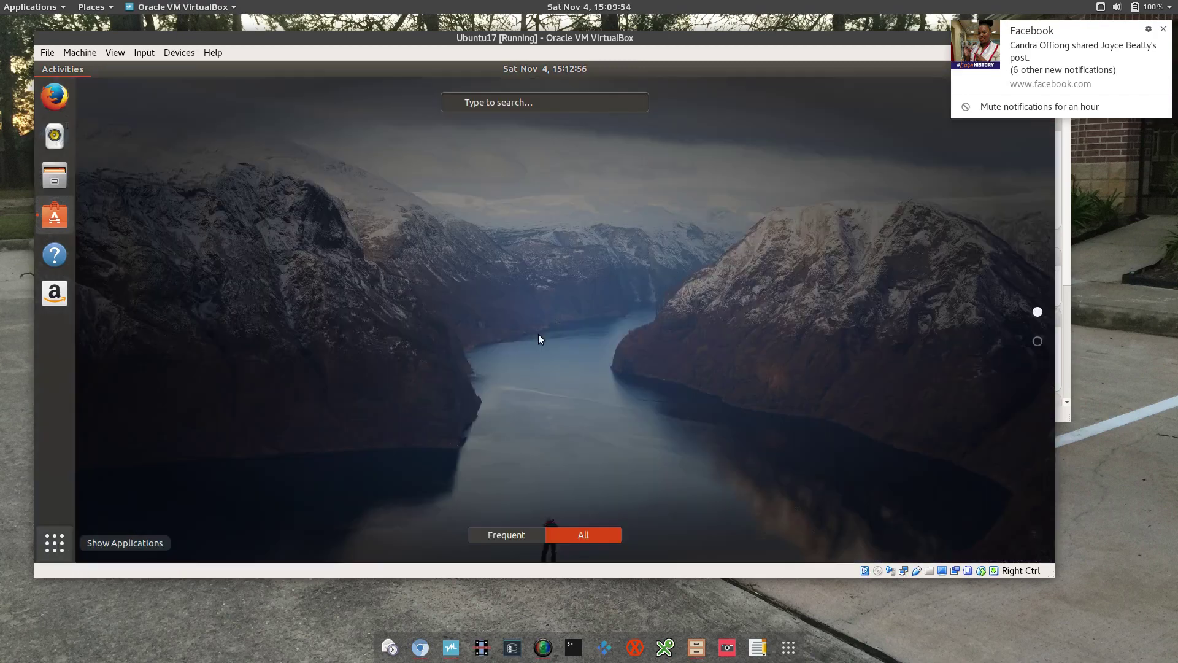
scroll(665, 380, down, 1)
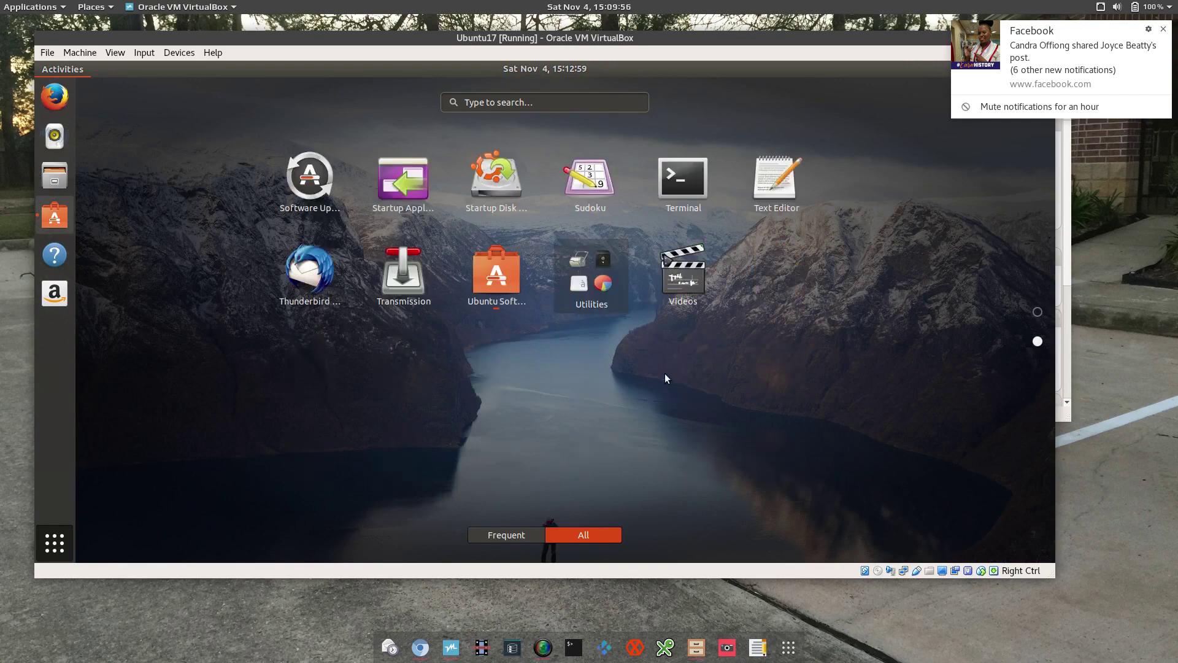
click(685, 197)
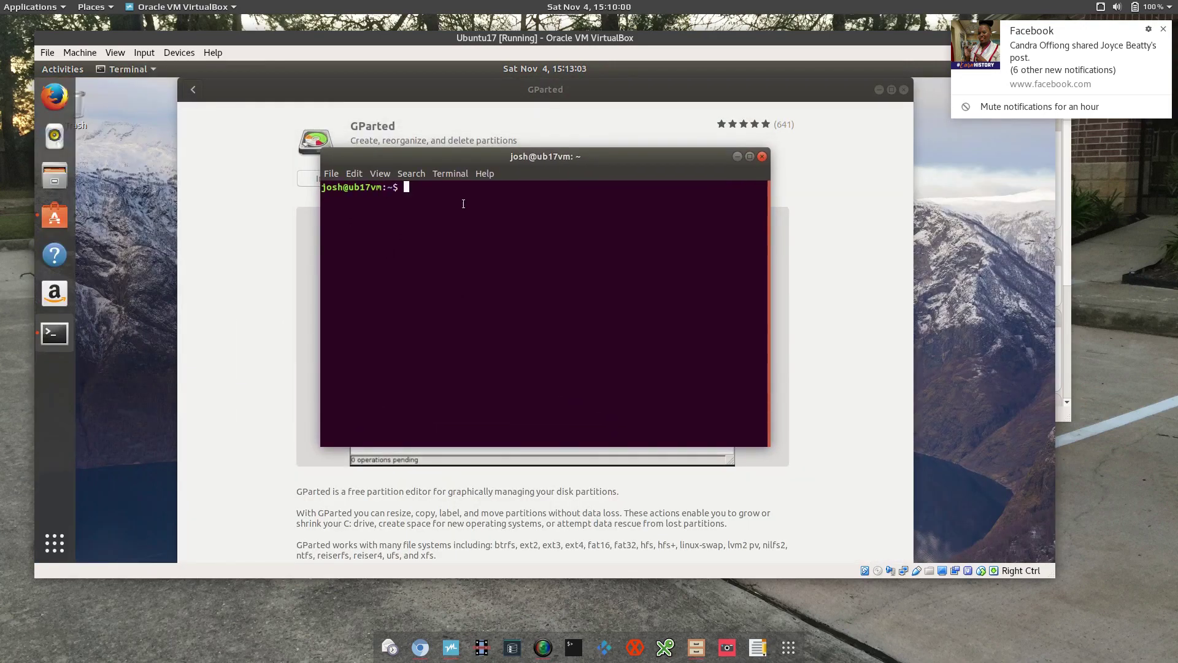
- Install GParted with 'sudo apt install gparted', entering the sudo password, then exit the terminal
text(sudo apt install)
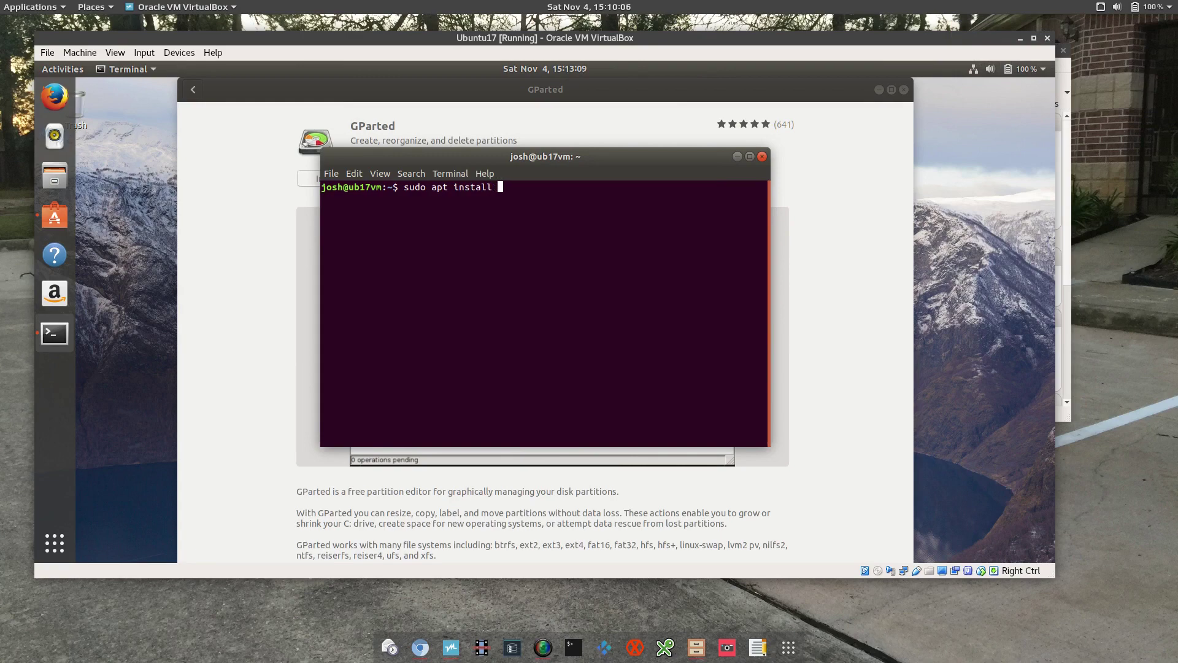
text( gparted)
key(Return)
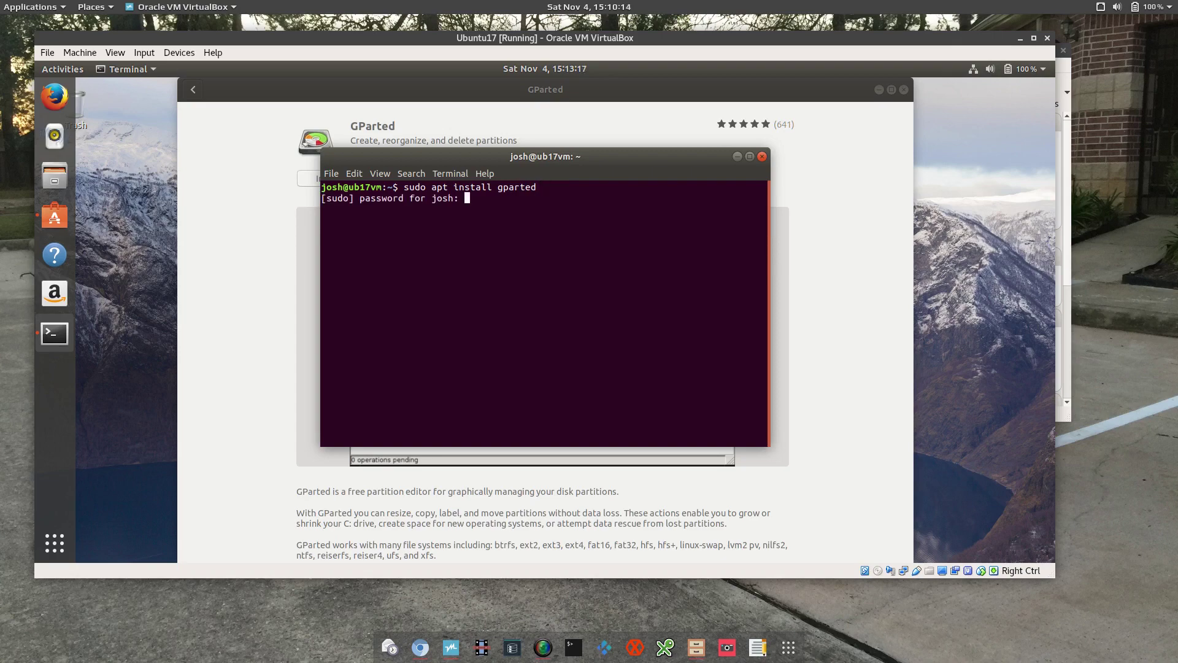
key(Return)
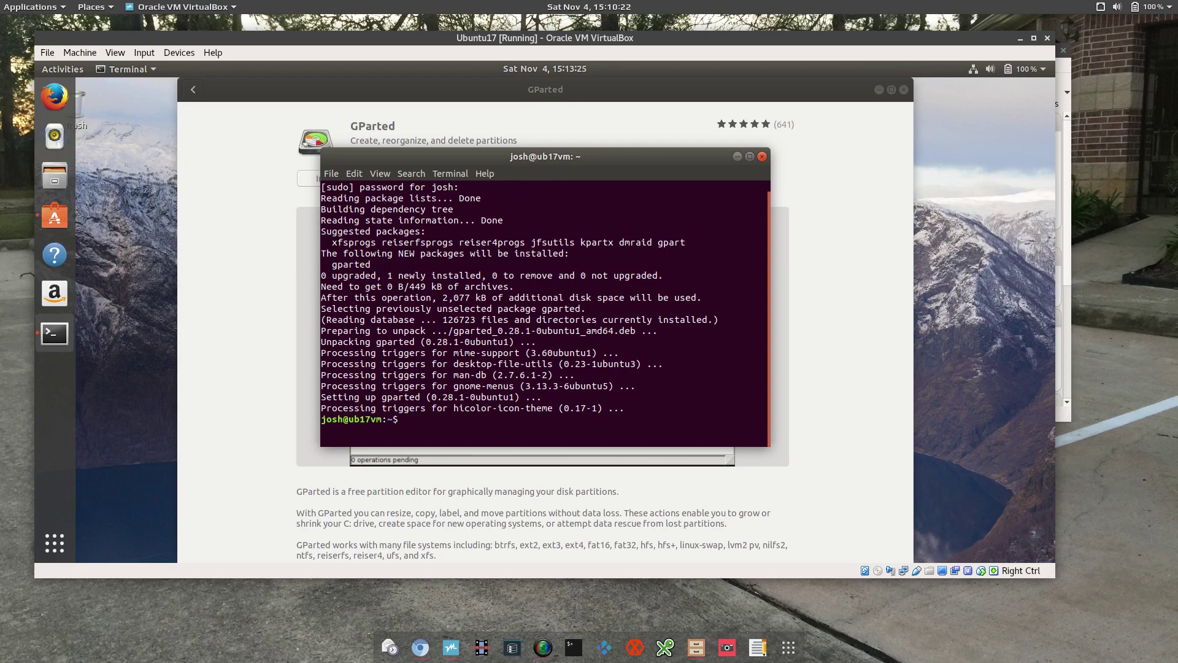
text(exit)
- Close the store page, launch GParted with the admin password, and centre its window
click(904, 90)
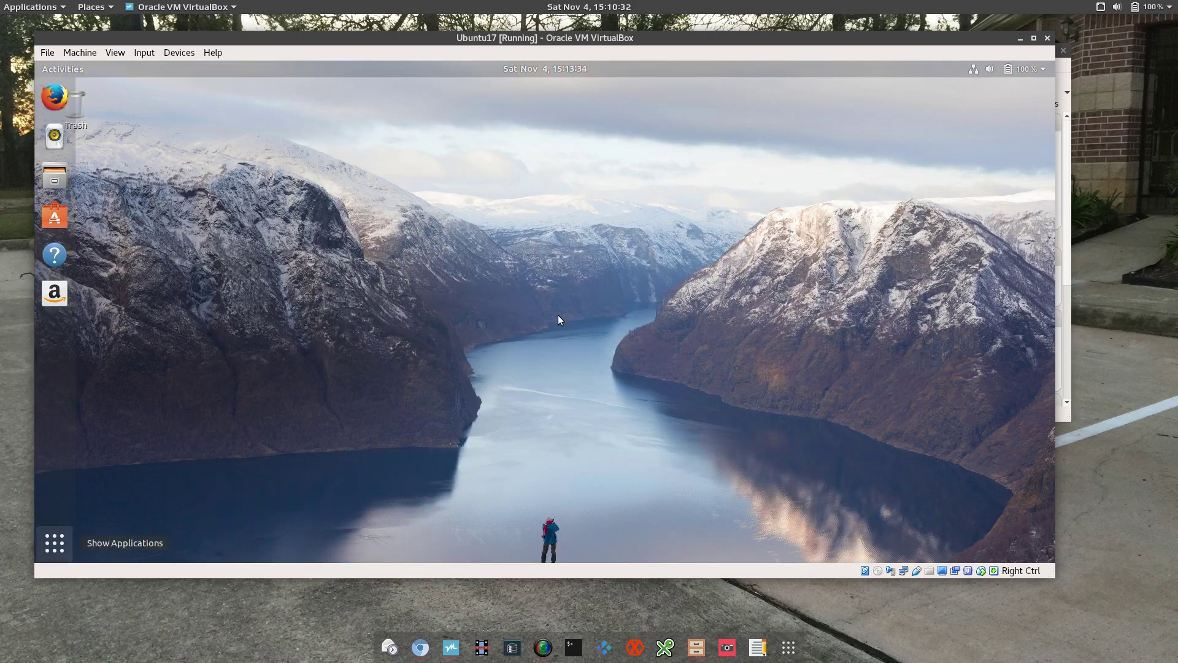
key(super+a)
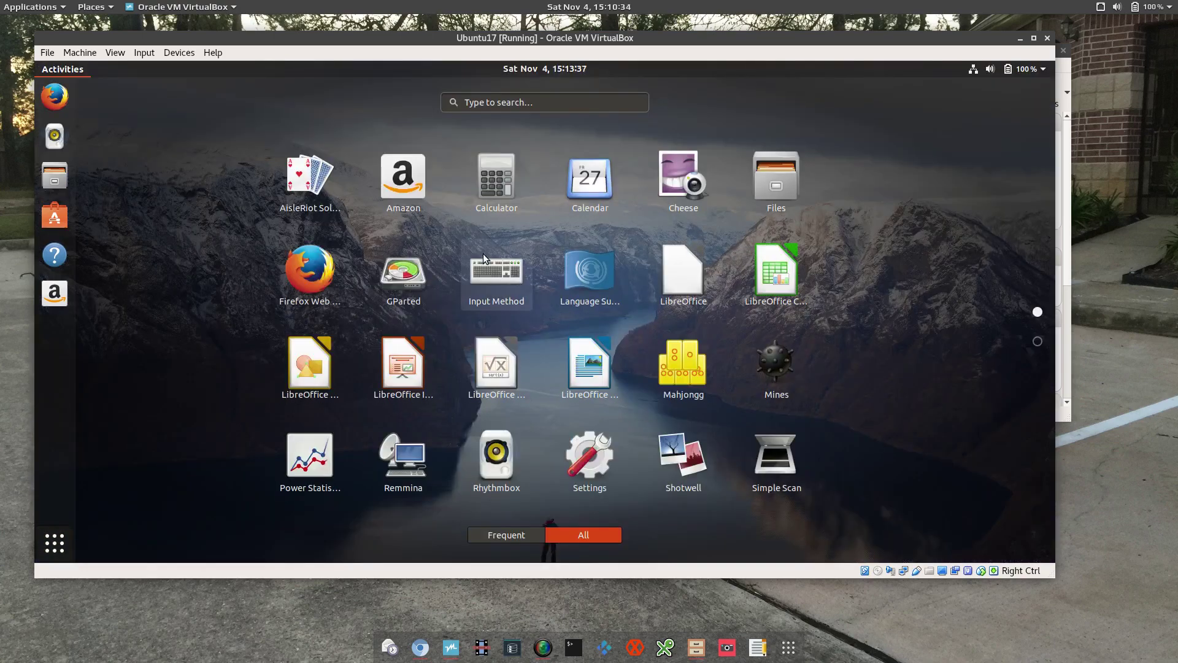
click(417, 275)
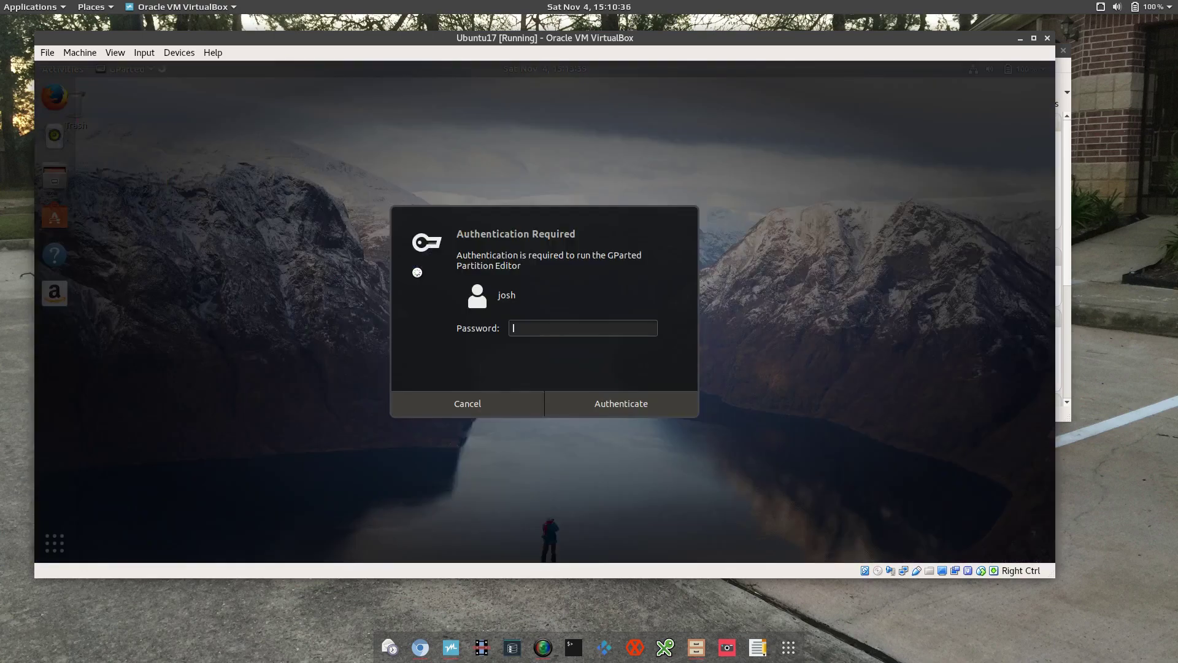
text(*****)
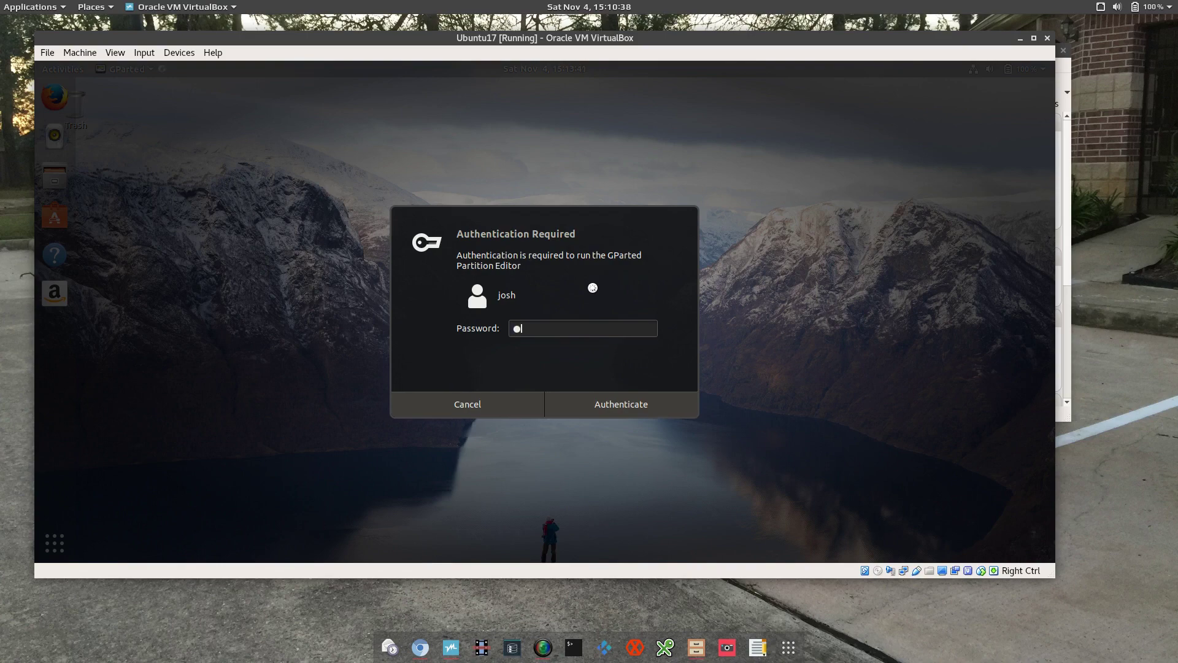
text(****)
key(Return)
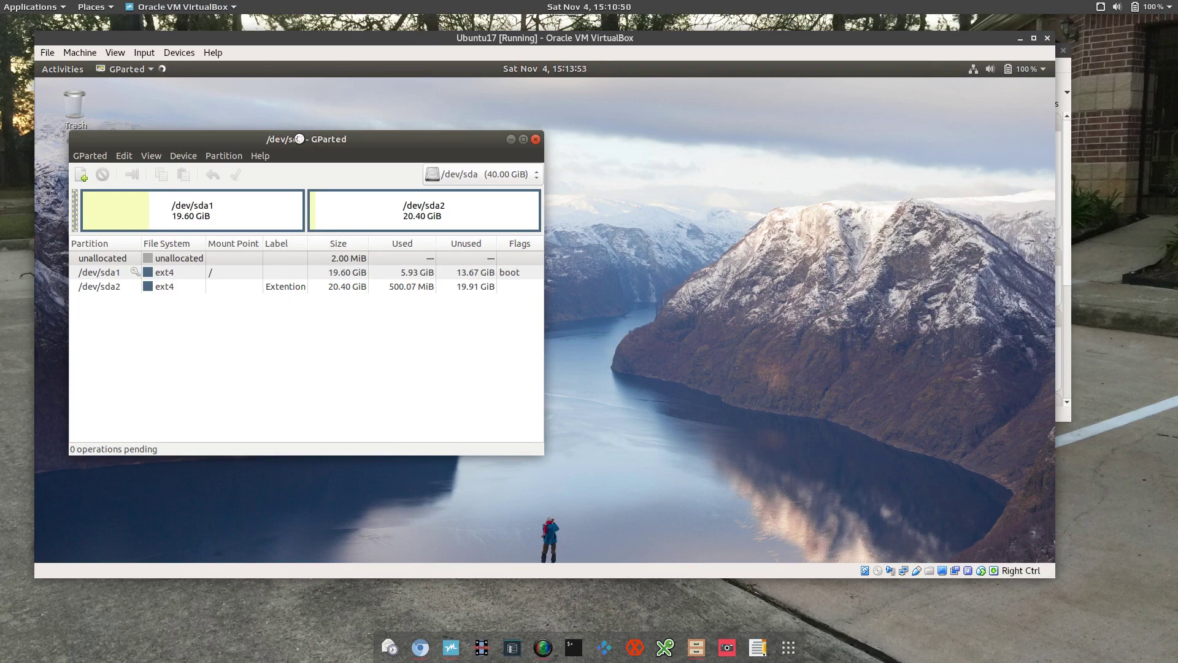
drag(300, 138, 552, 124)
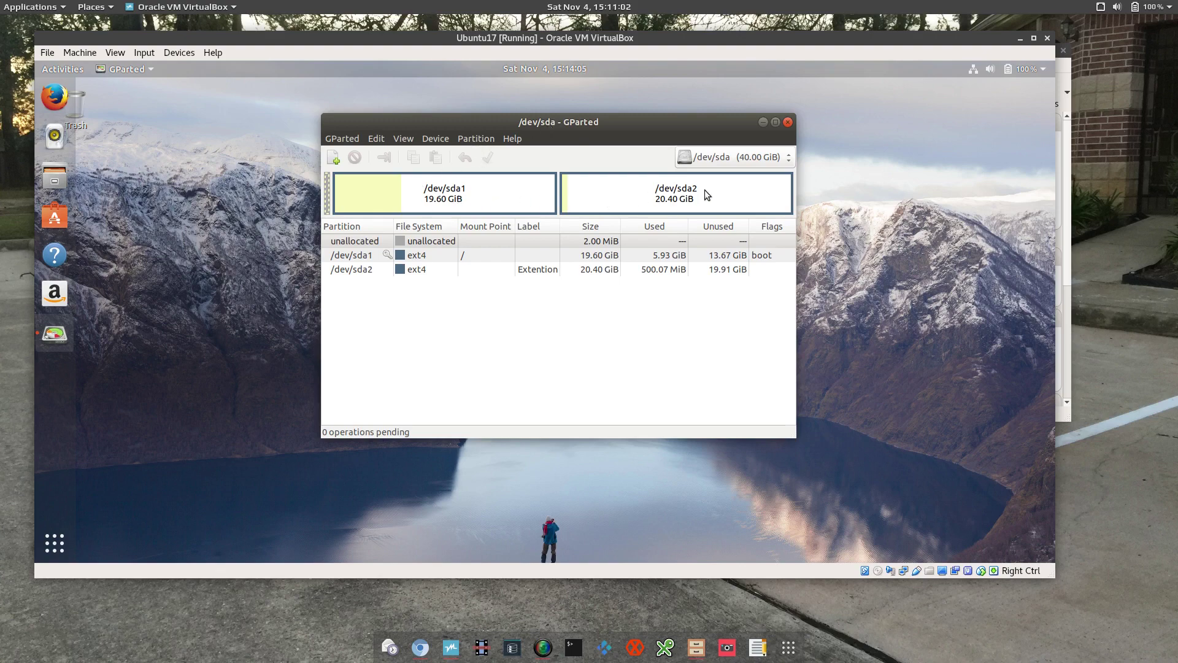
- Look at the 10 GB /dev/sdb disk, then return to the 40 GB /dev/sda
click(788, 158)
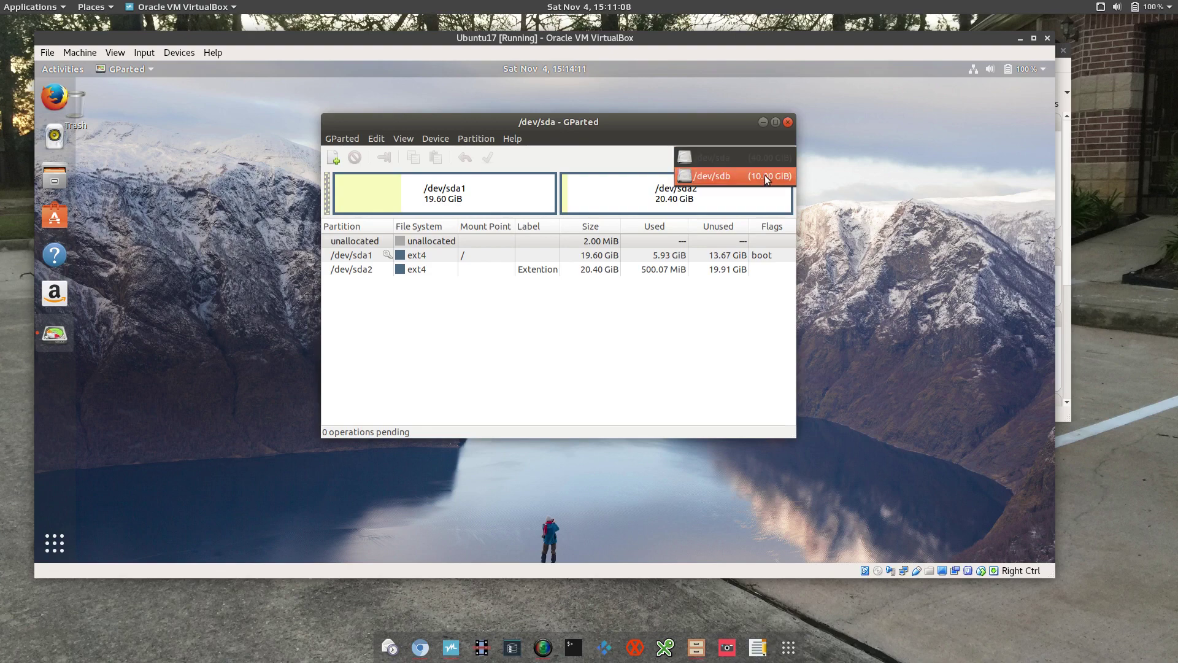
click(764, 176)
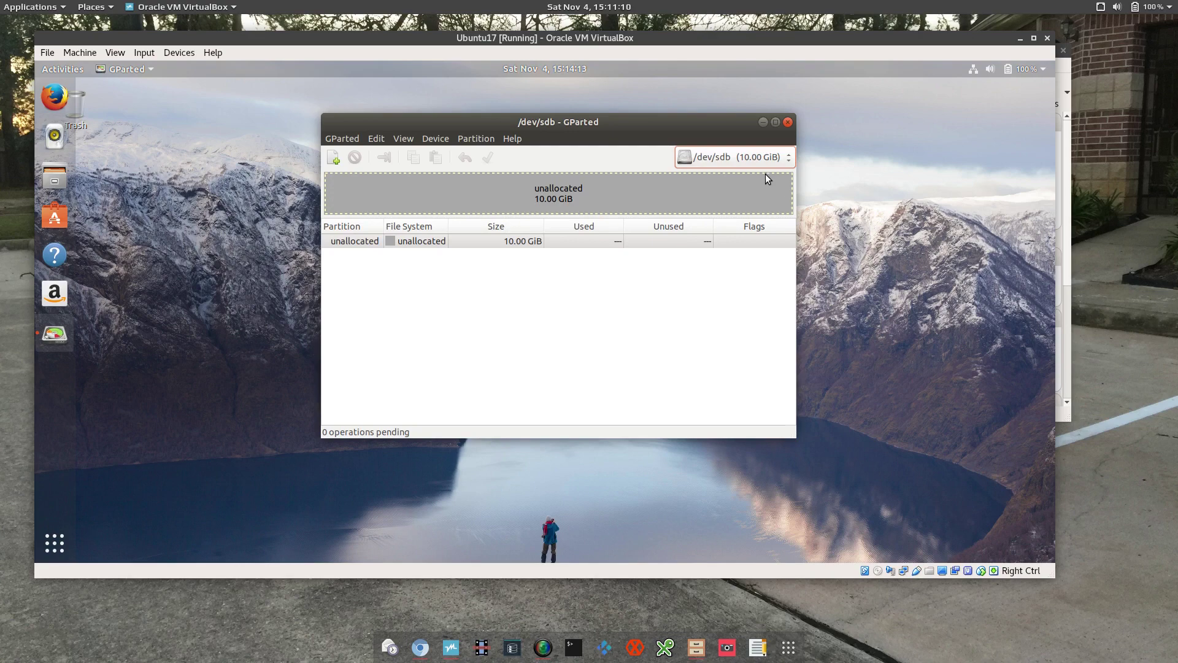
click(767, 157)
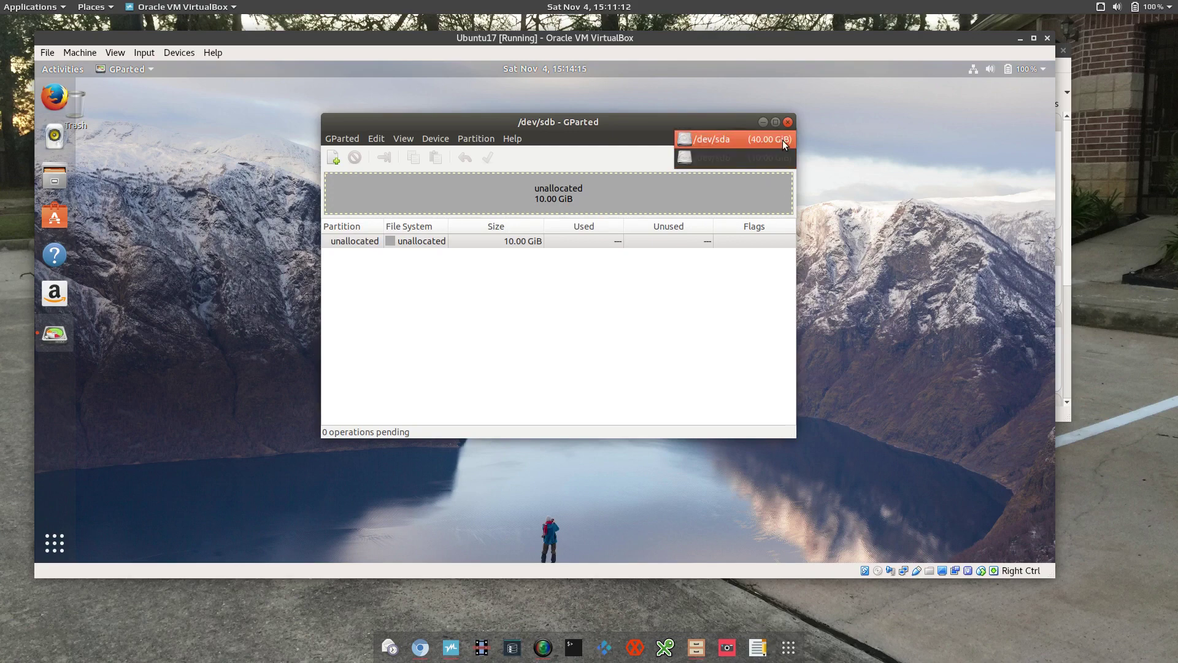
click(783, 140)
- Check sda1's Resize/Move limits without changing anything, then display /dev/sdb
click(476, 195)
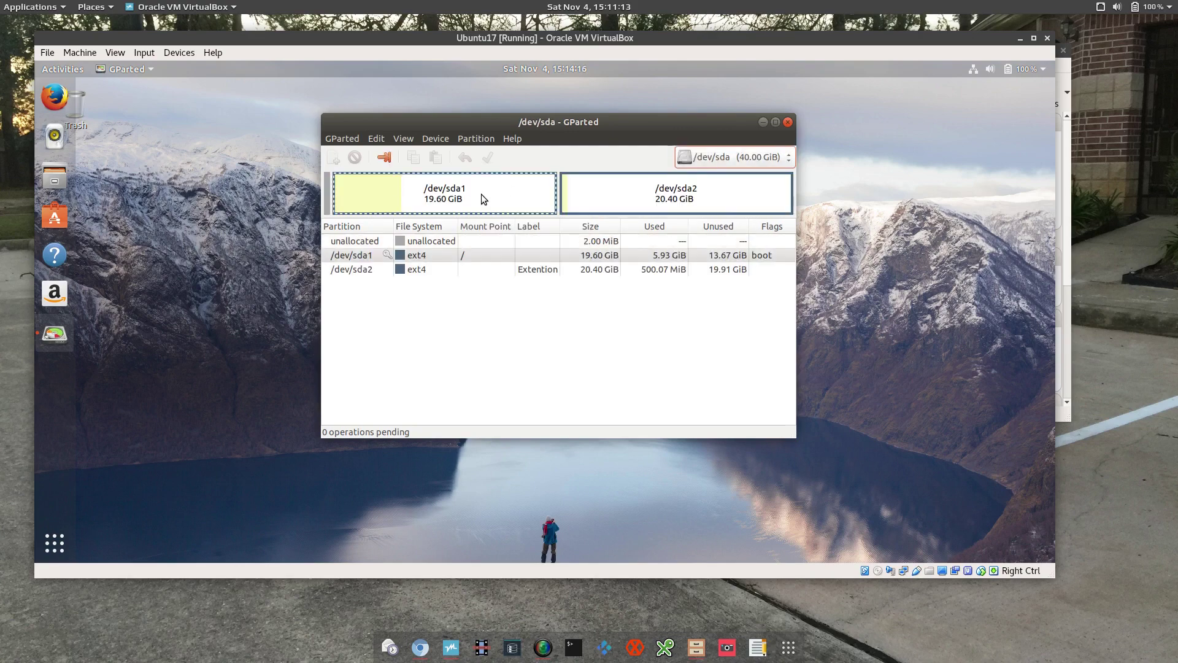
click(384, 158)
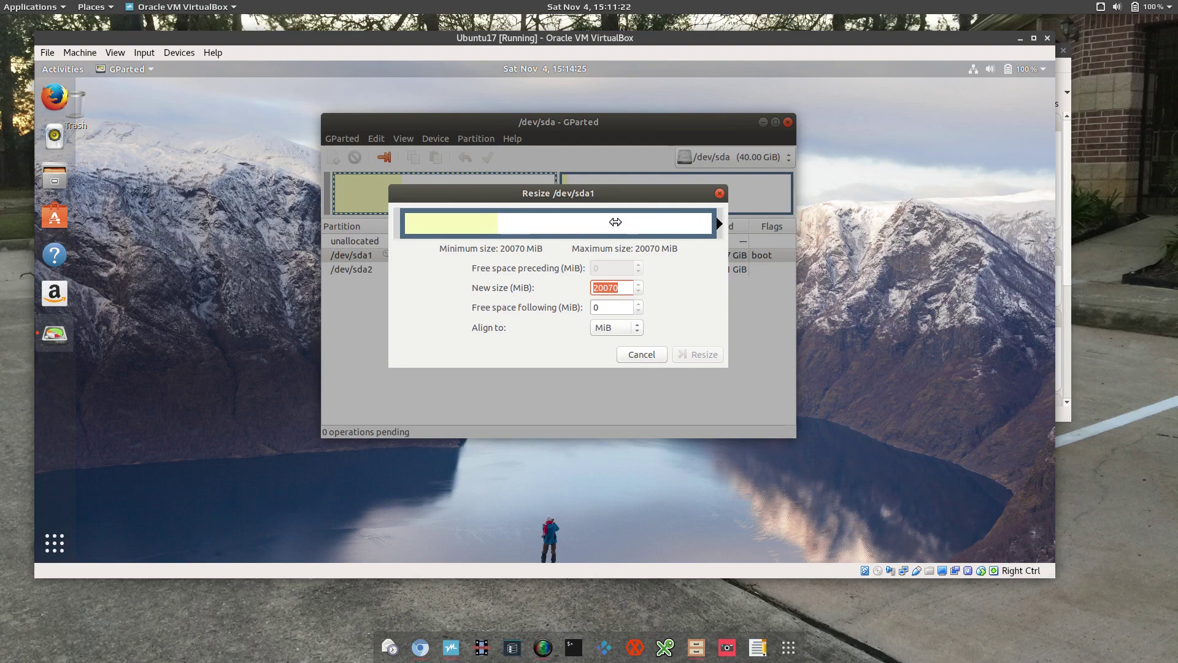
click(720, 194)
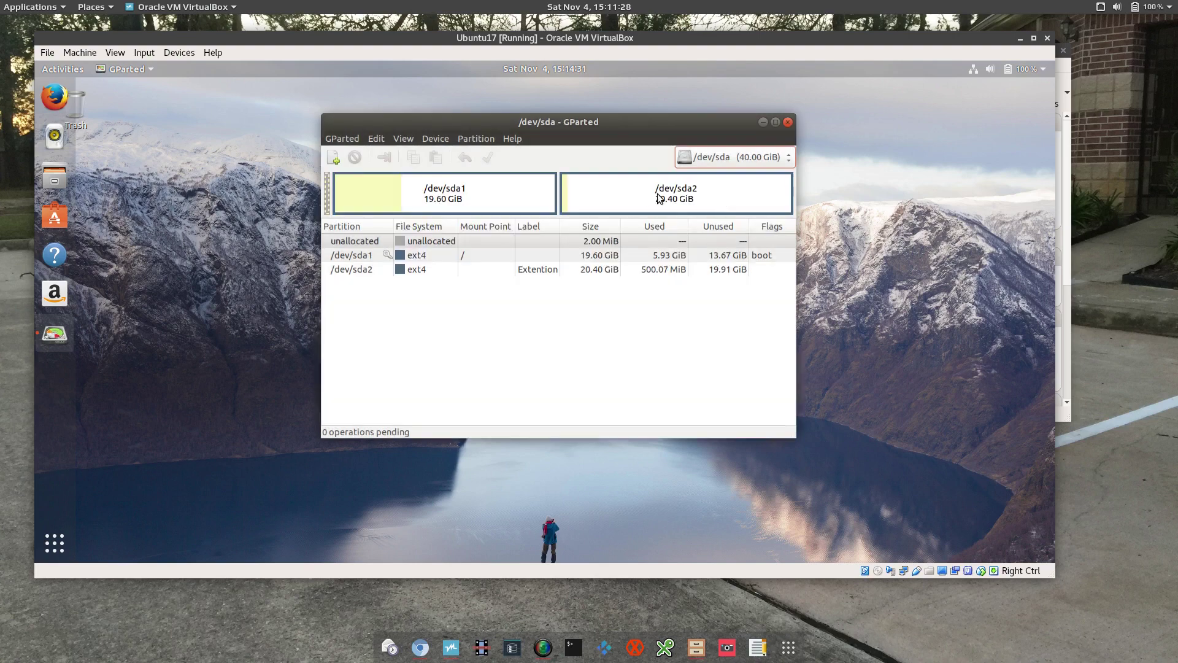
click(783, 159)
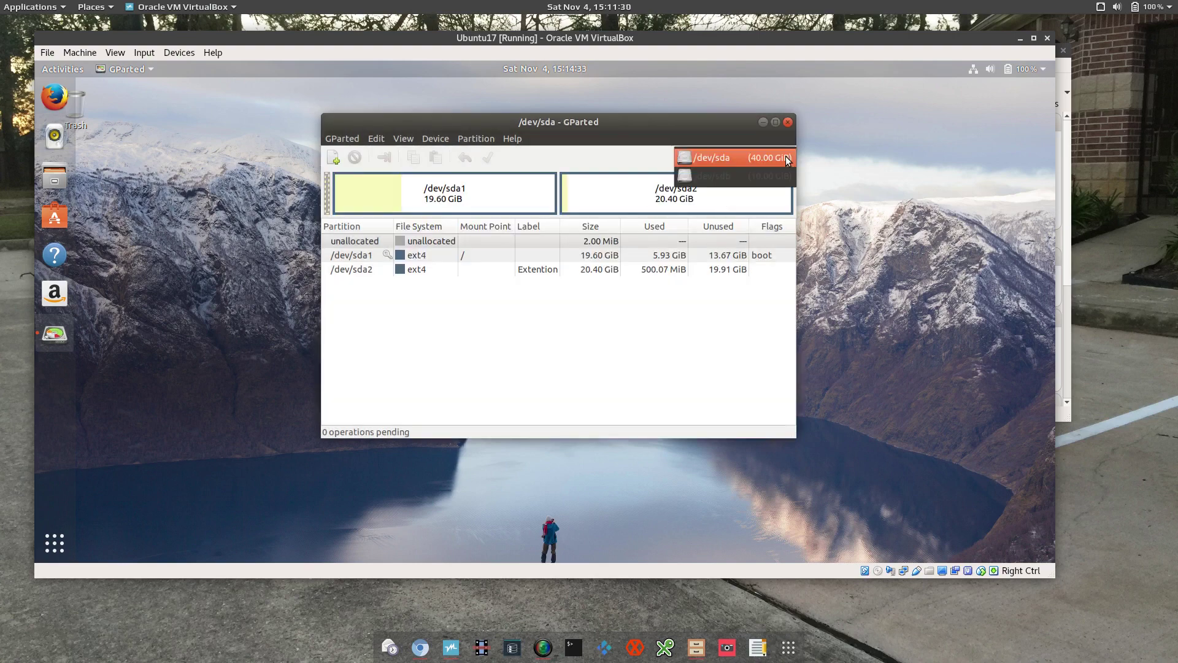
click(739, 176)
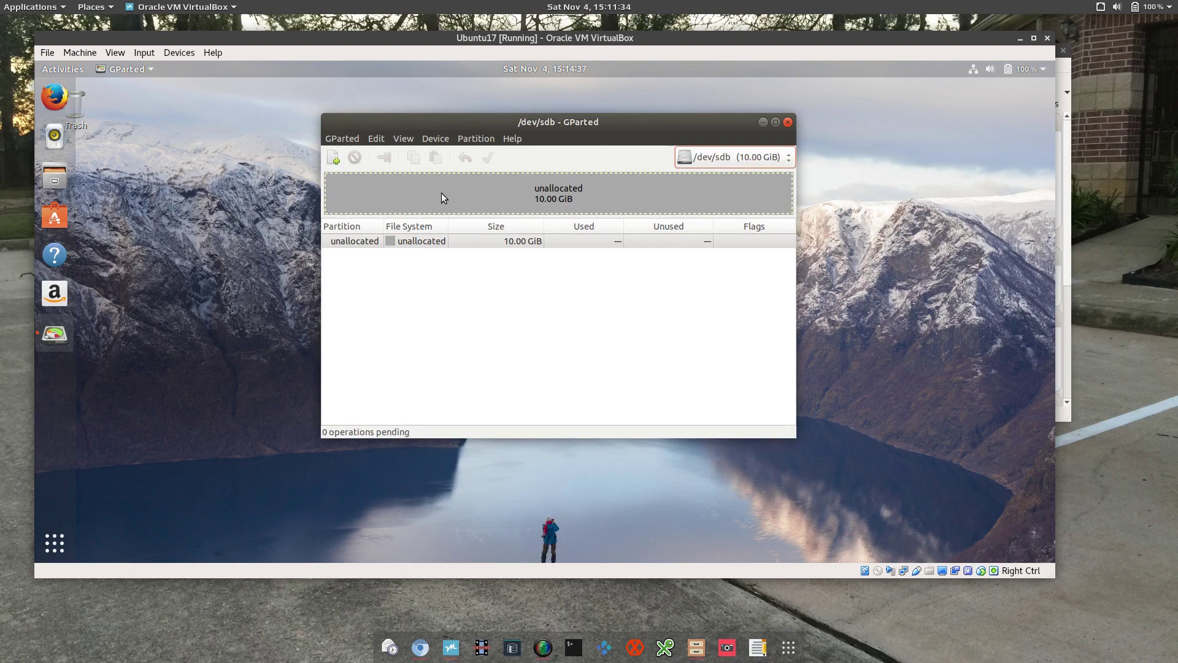
- Queue a new 10.00 GiB ntfs primary partition labelled 'Backup' in sdb's unallocated space
click(439, 241)
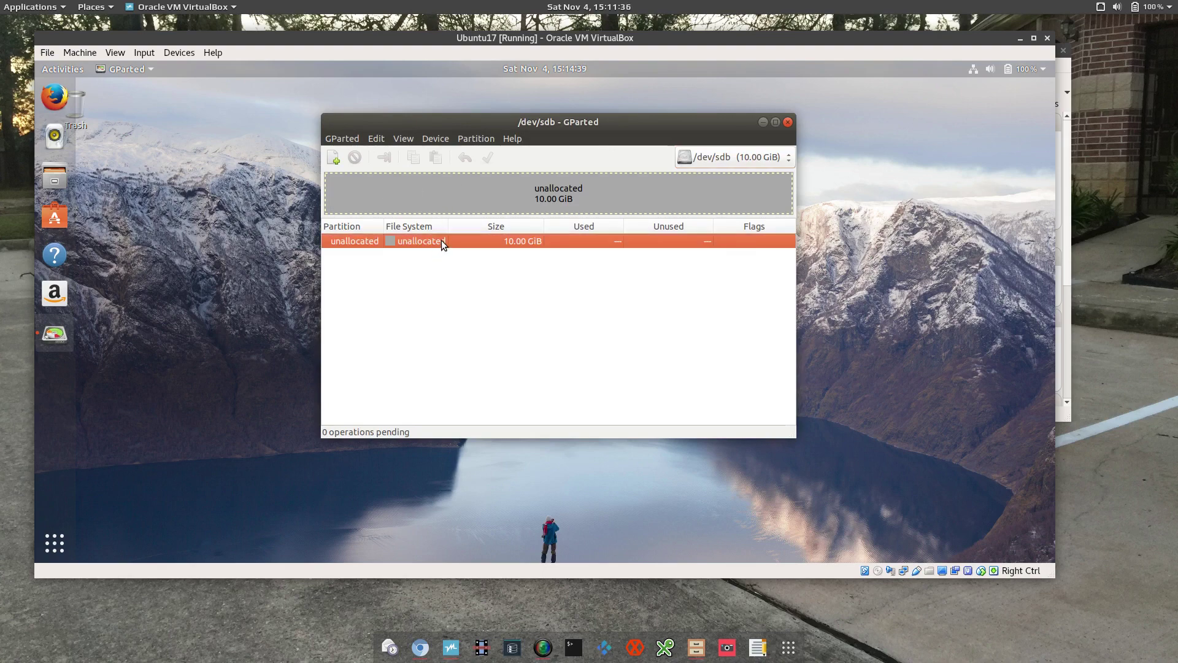
right_click(441, 240)
click(487, 250)
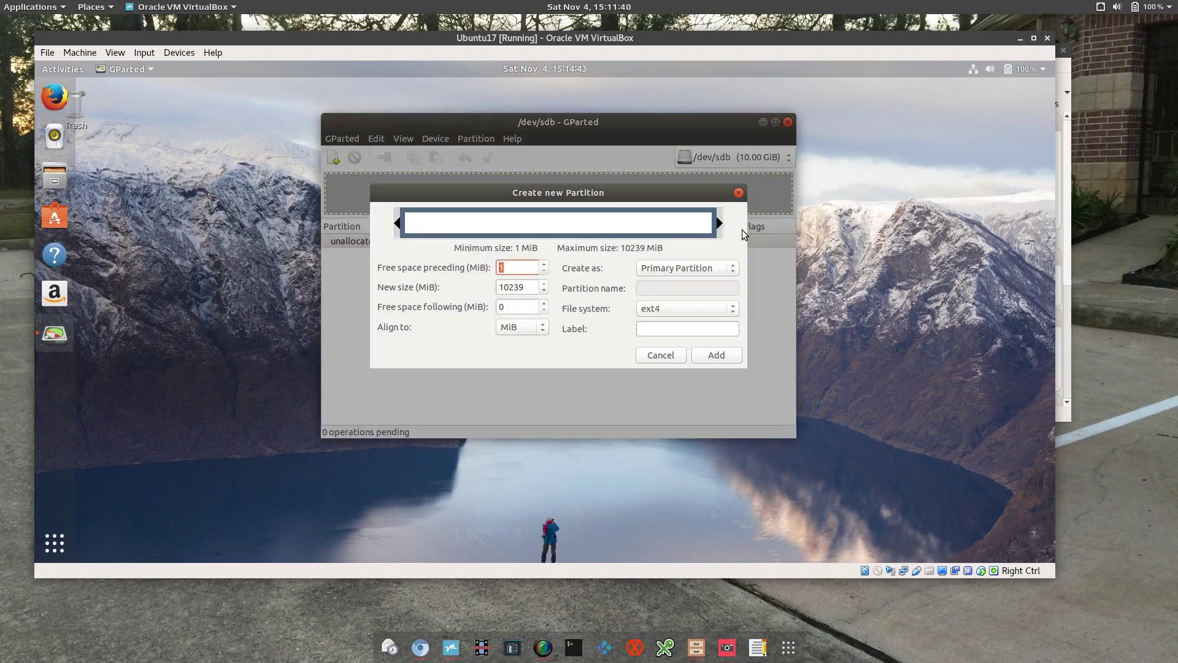
click(705, 326)
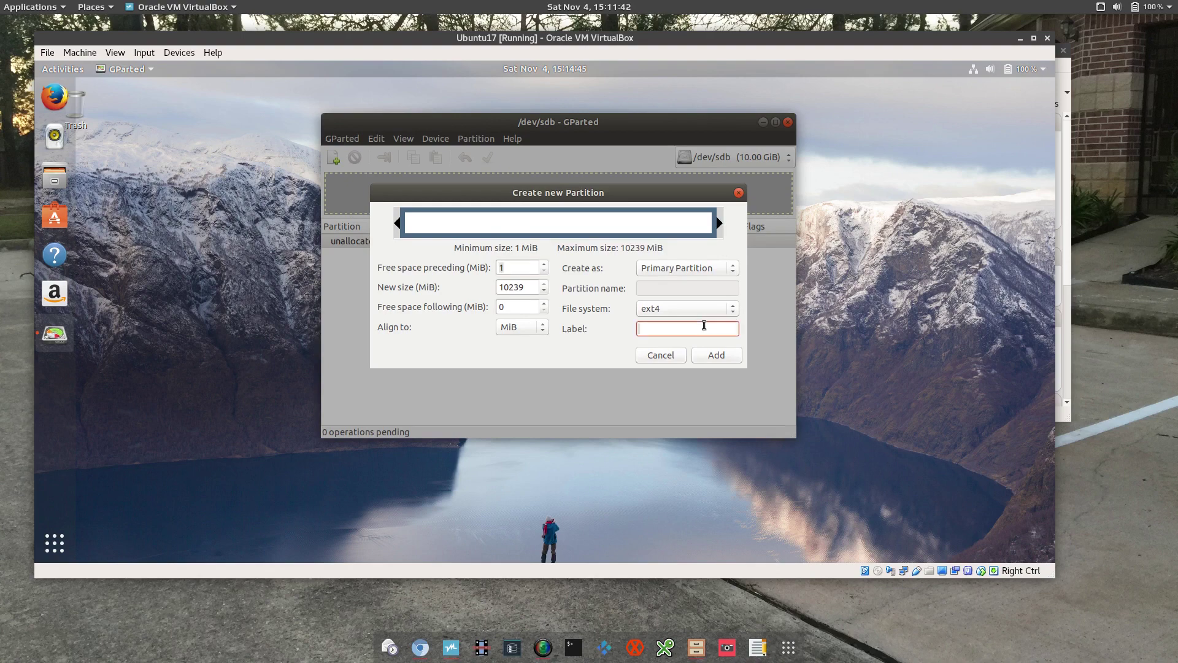
text(Backup)
click(731, 313)
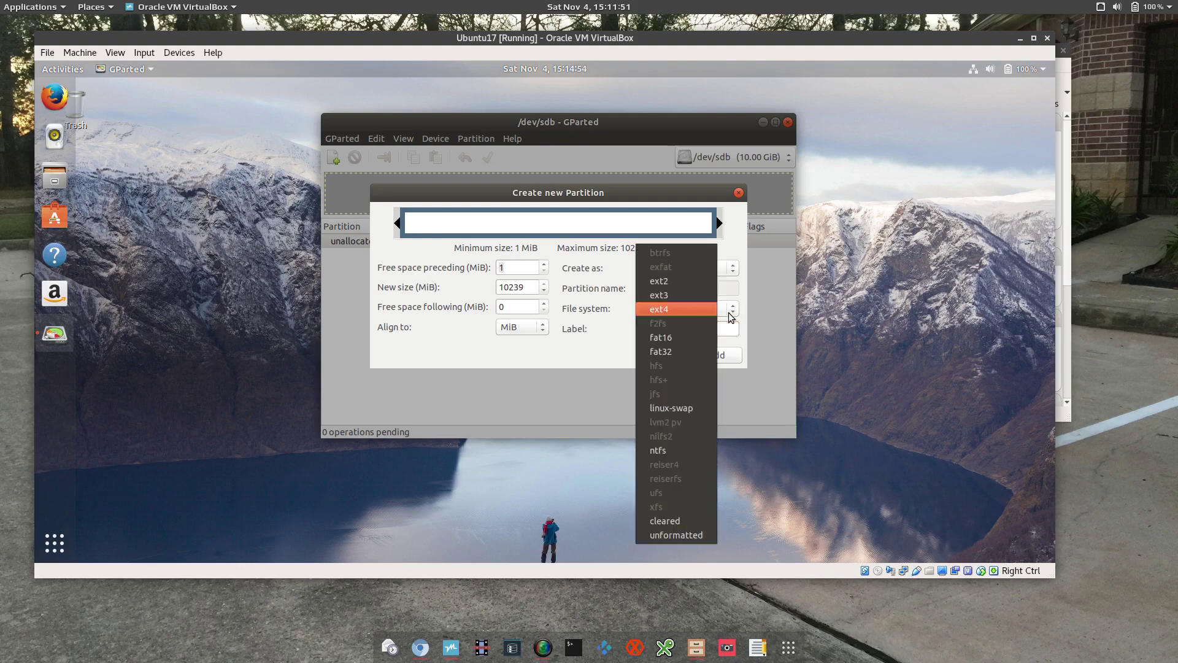
click(672, 450)
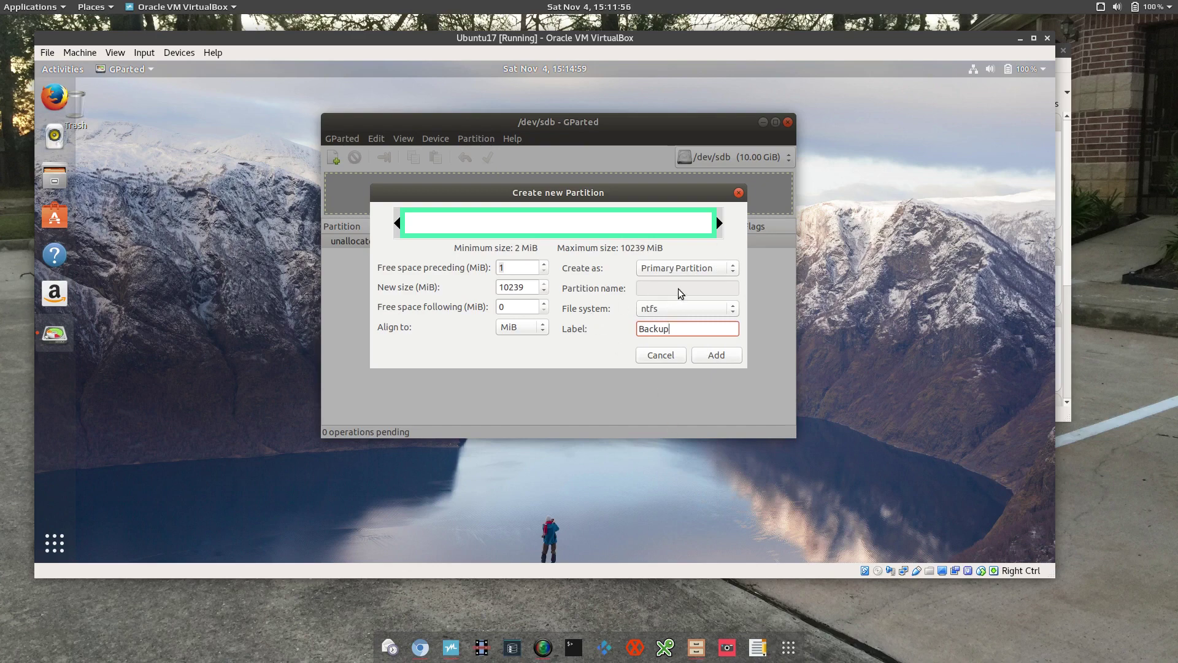
click(717, 356)
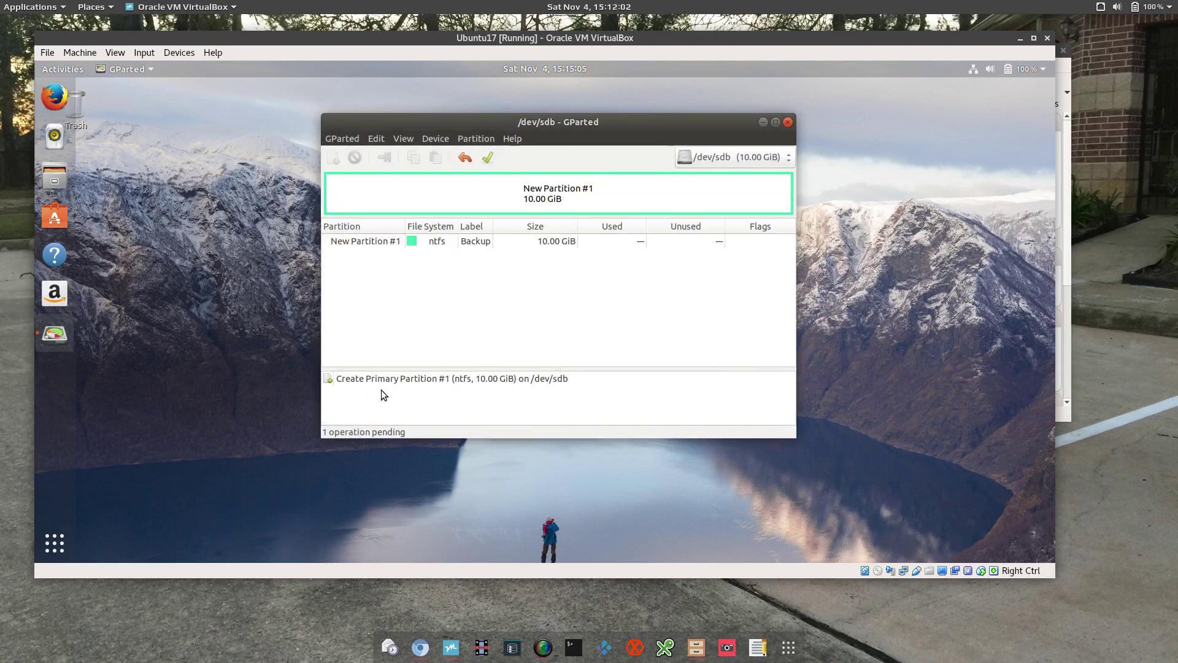
- Apply the pending operation to create the ntfs /dev/sdb1 and close the results report
click(488, 159)
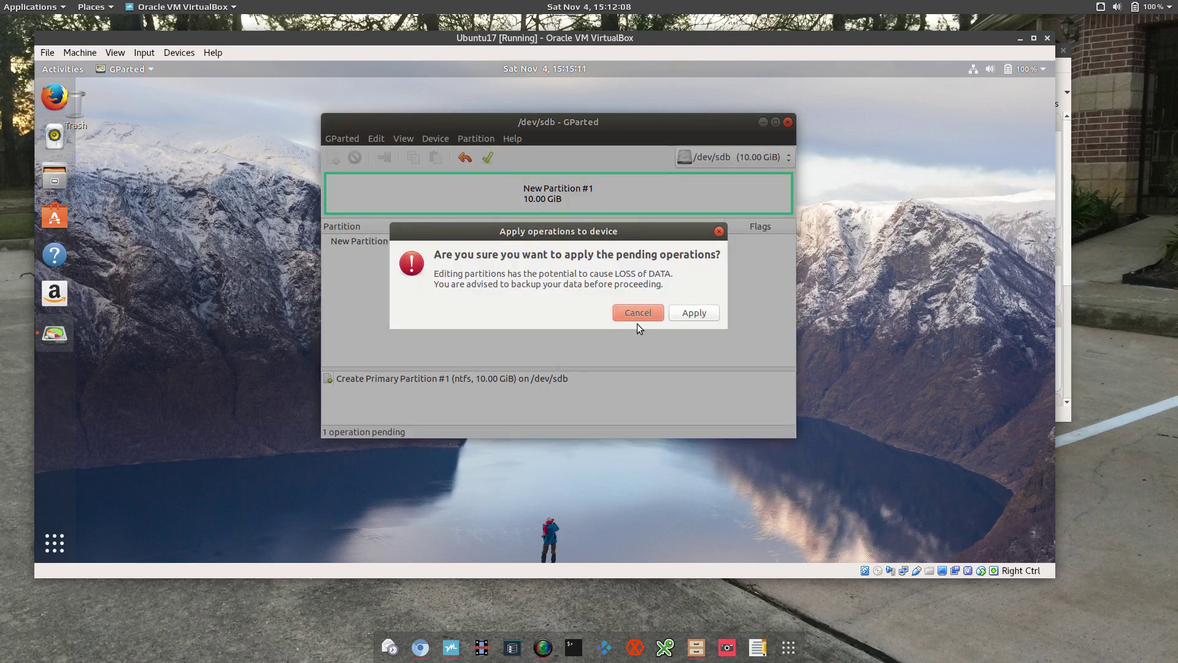
click(700, 313)
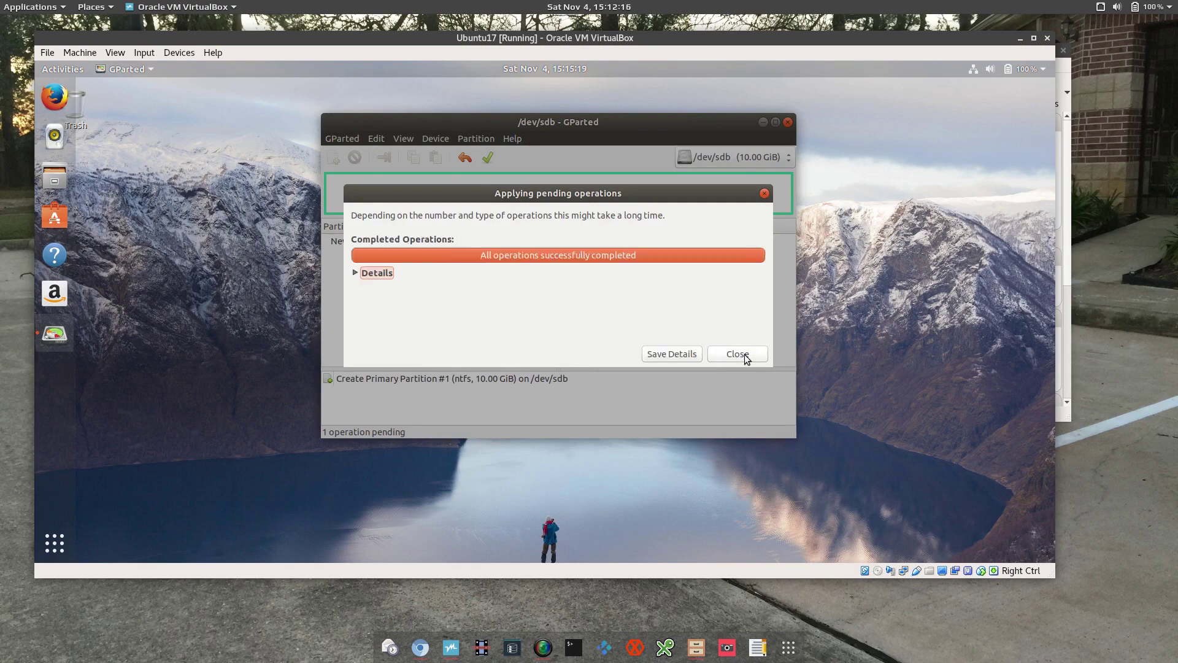
click(747, 356)
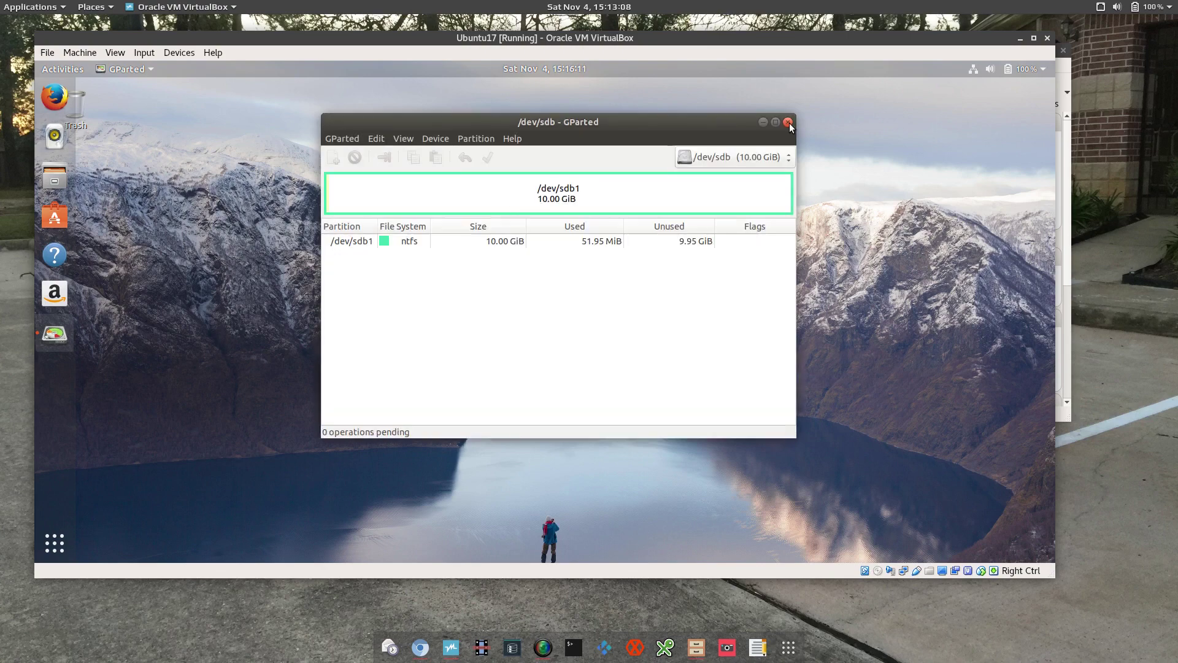